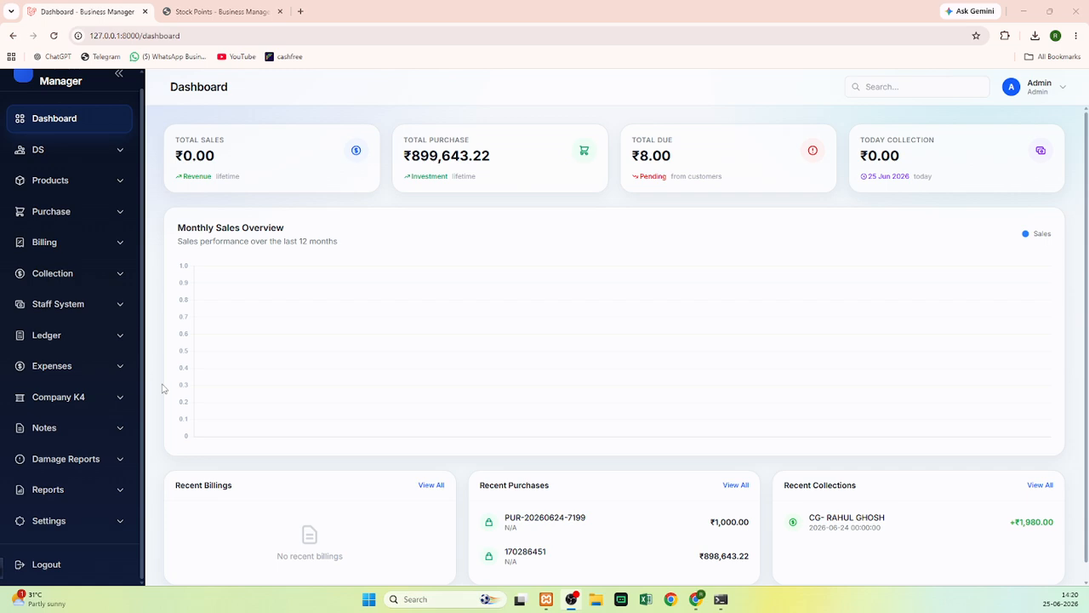
Open the list of all DS records and start a new DS entry
{"action": "scroll", "coordinate": [168, 391], "scroll_direction": "down", "scroll_amount": 1}
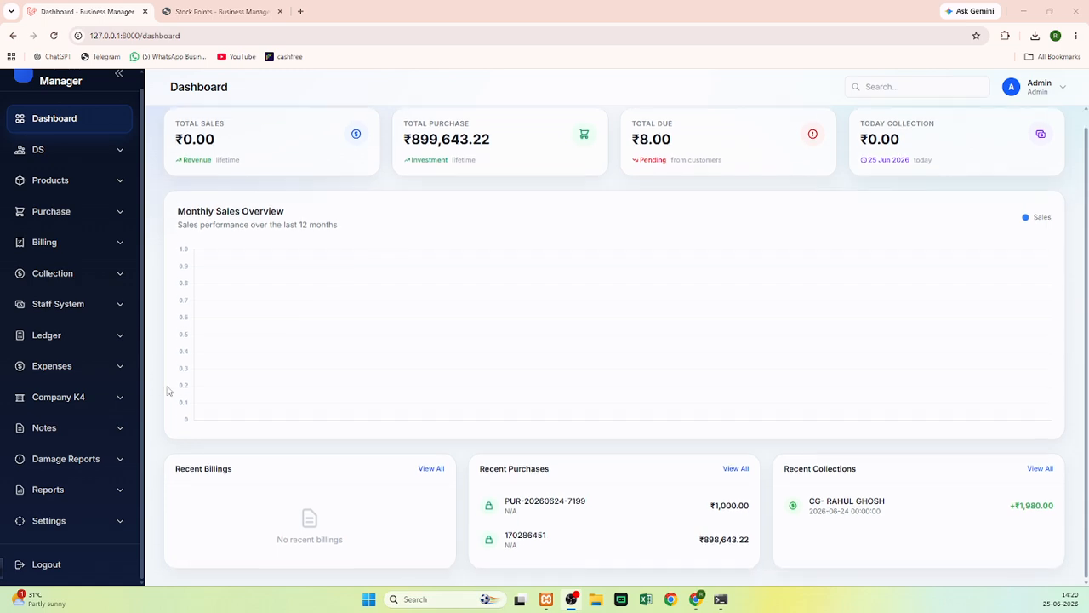
{"action": "scroll", "coordinate": [168, 391], "scroll_direction": "up", "scroll_amount": 1}
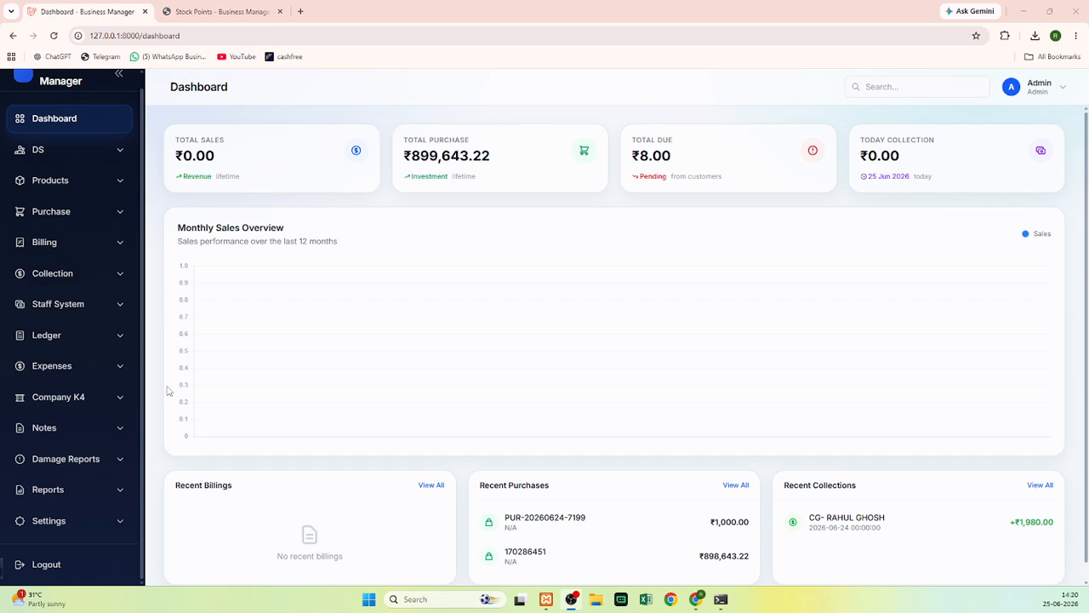
{"action": "left_click", "coordinate": [90, 150]}
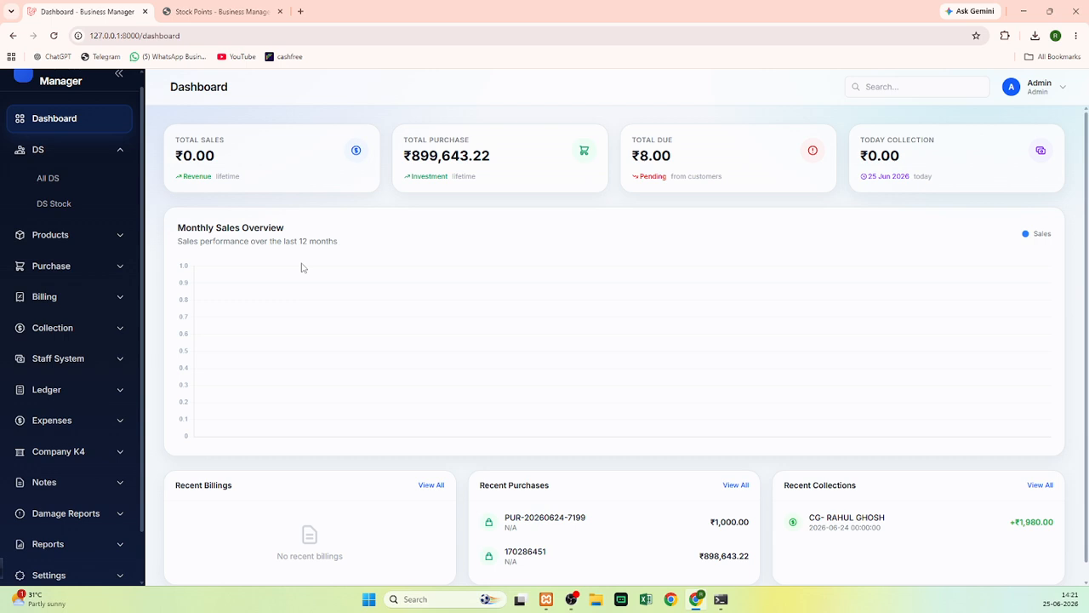
{"action": "scroll", "coordinate": [306, 364], "scroll_direction": "down", "scroll_amount": 1}
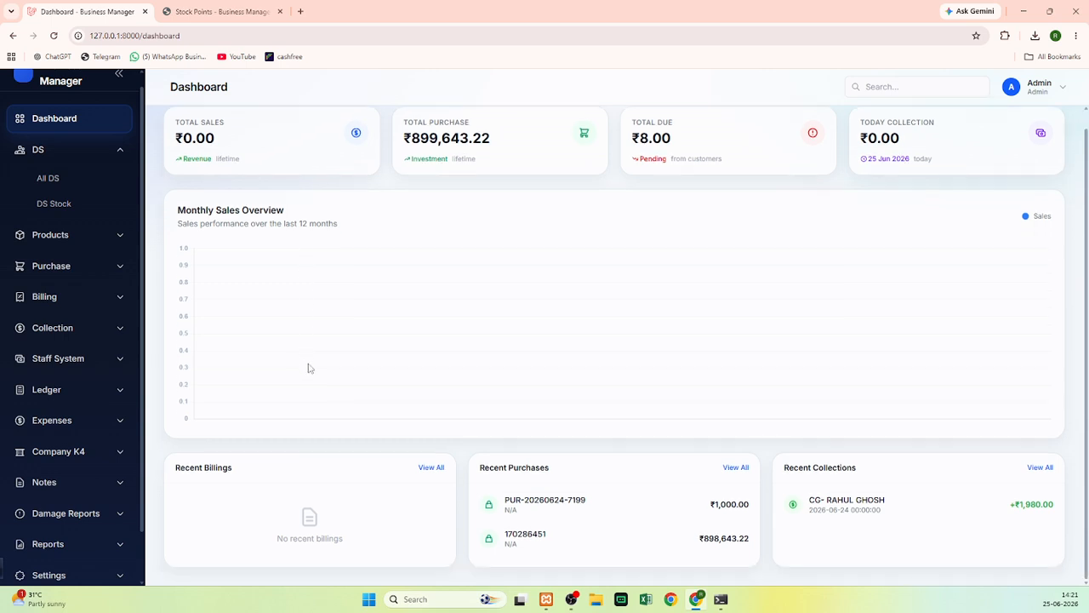
{"action": "scroll", "coordinate": [309, 368], "scroll_direction": "up", "scroll_amount": 1}
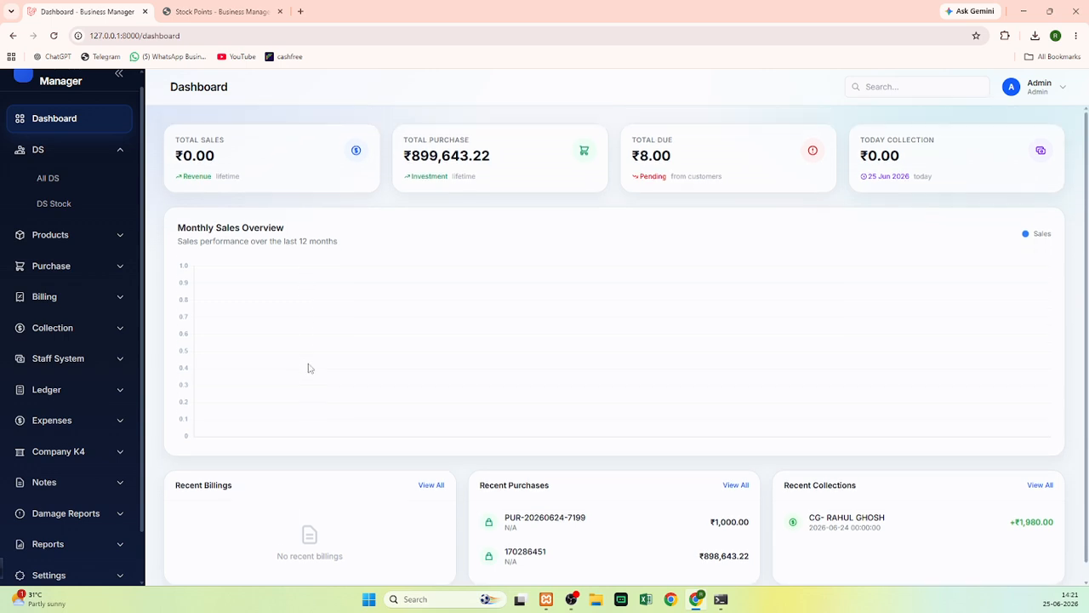
{"action": "left_click", "coordinate": [61, 177]}
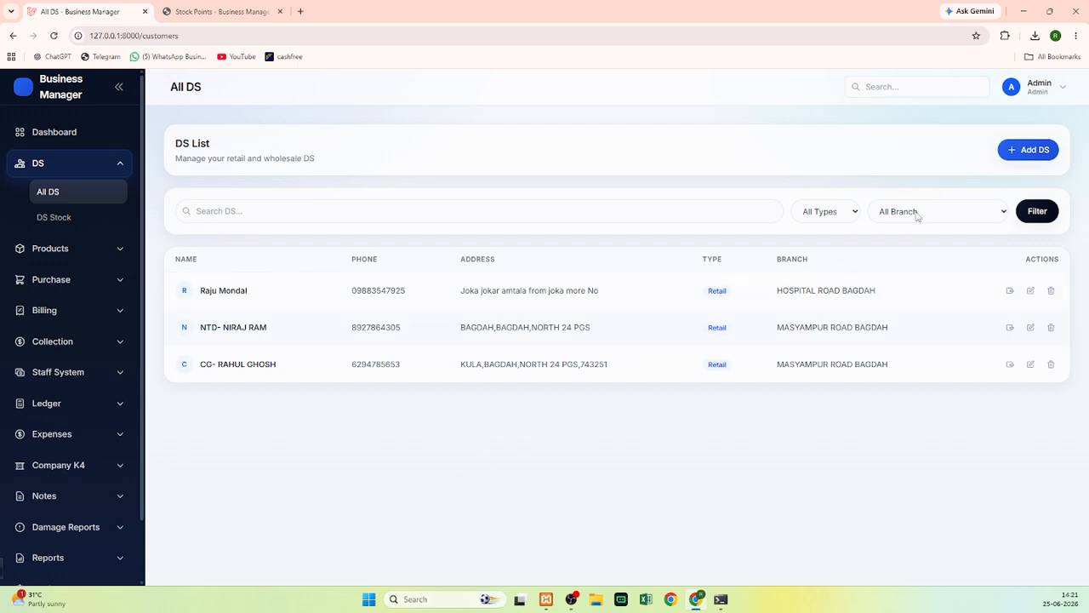
{"action": "left_click", "coordinate": [1023, 154]}
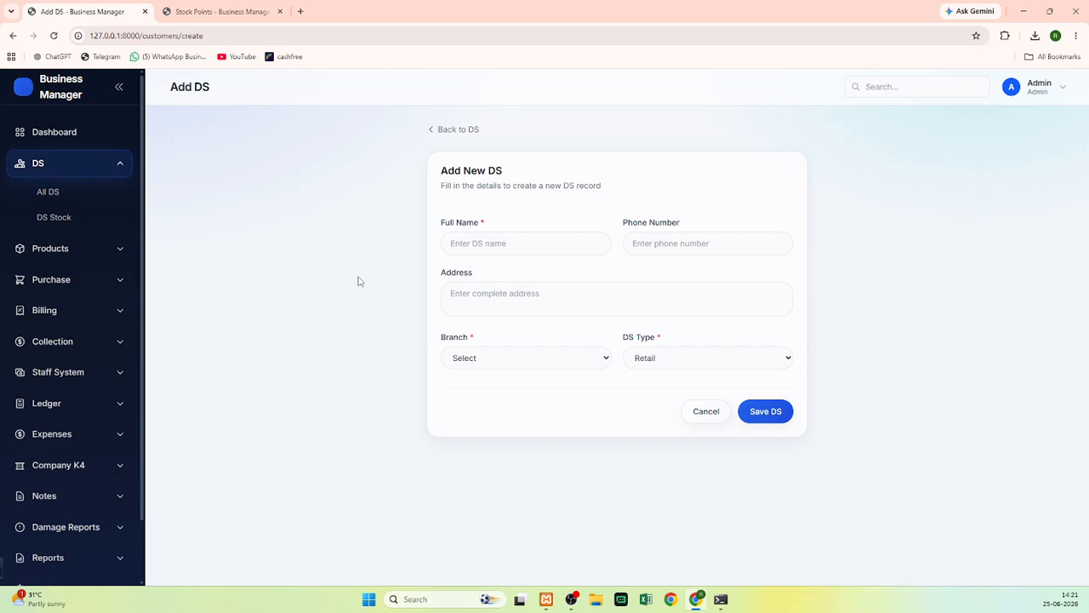
Fill in the new DS's full name, phone number and address from a saved autofill entry, and view the available branches
{"action": "left_click", "coordinate": [493, 242]}
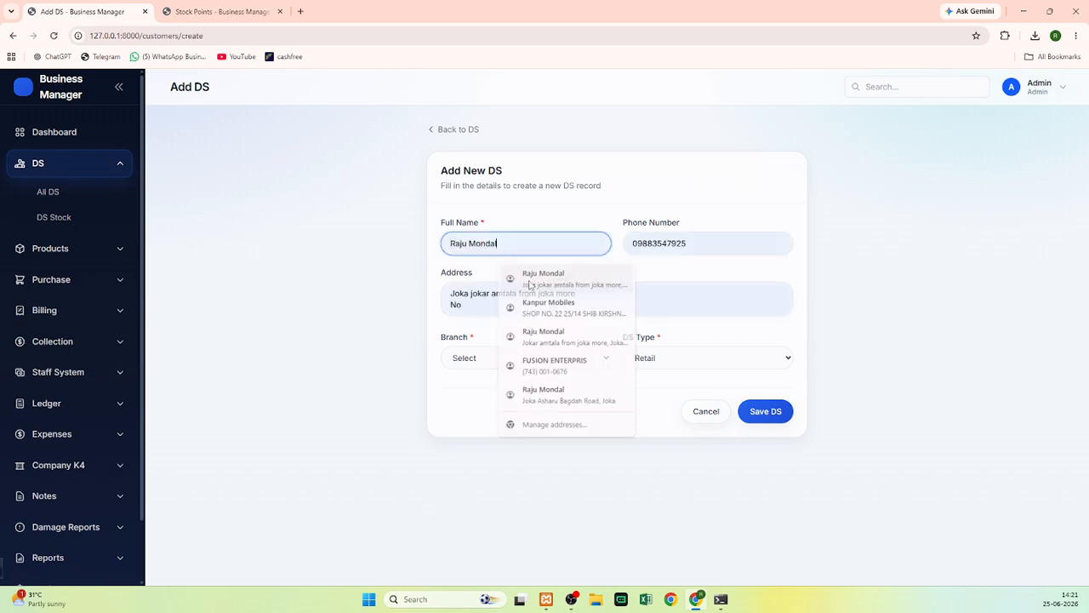
{"action": "left_click", "coordinate": [523, 276]}
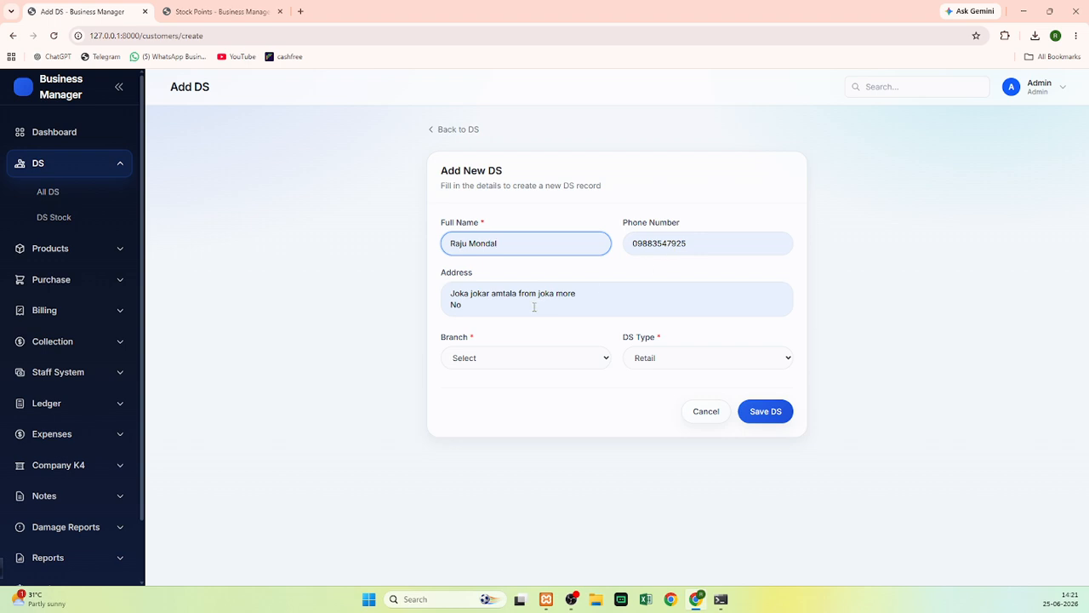
{"action": "left_click", "coordinate": [468, 362]}
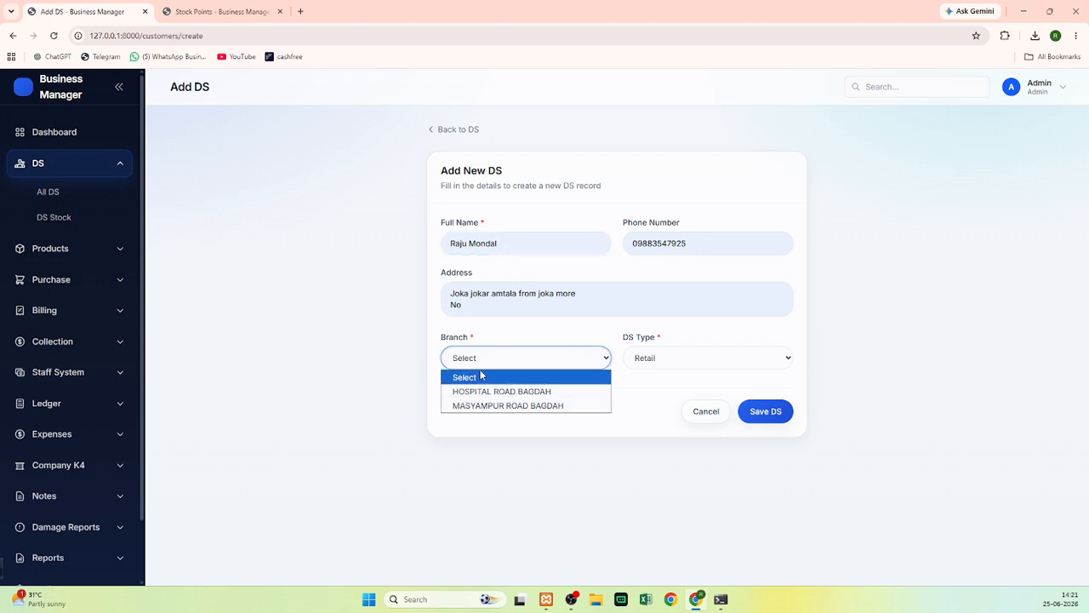
{"action": "left_click", "coordinate": [480, 377]}
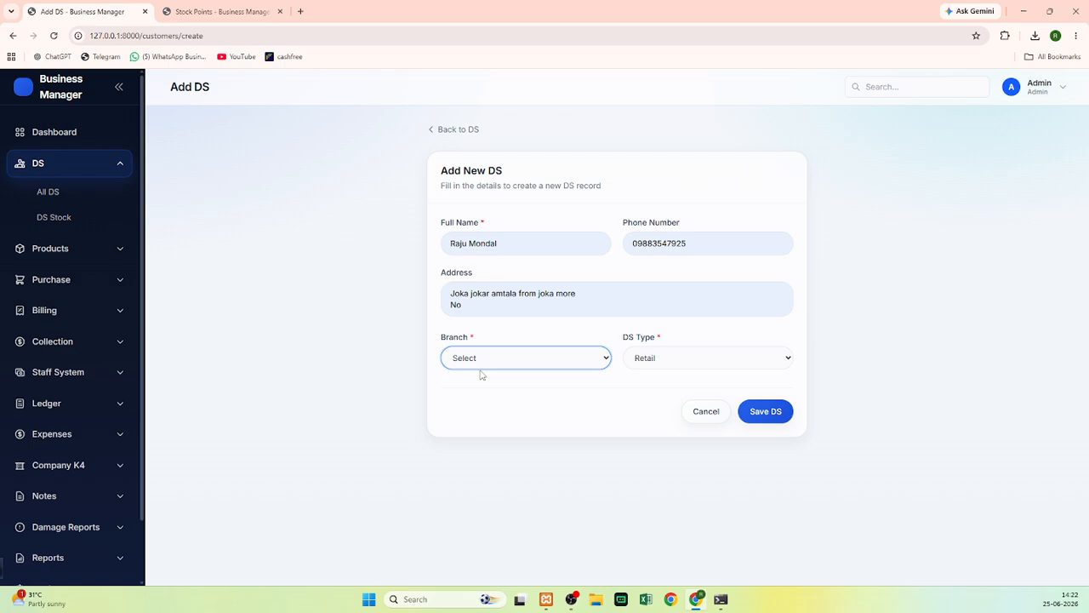
{"action": "left_click", "coordinate": [483, 357]}
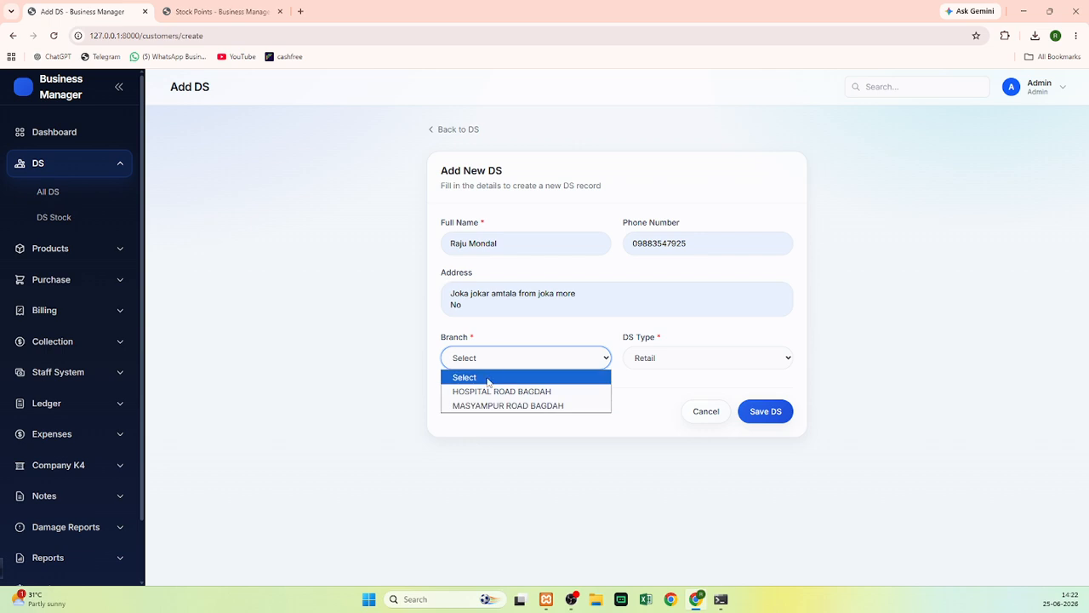
{"action": "left_click", "coordinate": [356, 369]}
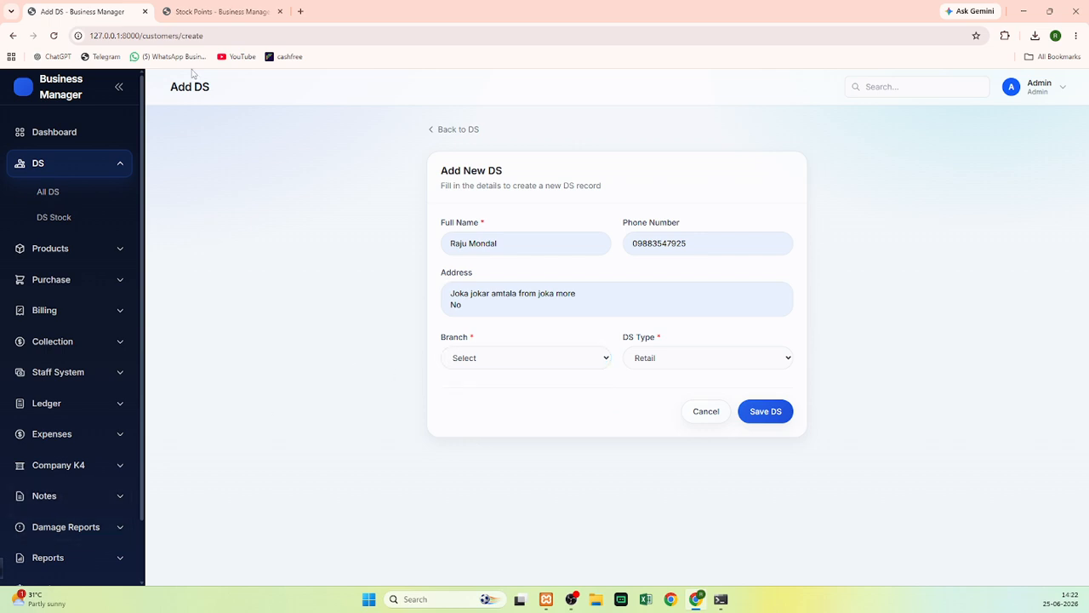
Open the Stock Point settings page in a separate browser tab and view its form for adding a stock point
{"action": "scroll", "coordinate": [56, 561], "scroll_direction": "down", "scroll_amount": 2}
{"action": "left_click", "coordinate": [25, 520]}
{"action": "scroll", "coordinate": [51, 511], "scroll_direction": "down", "scroll_amount": 2}
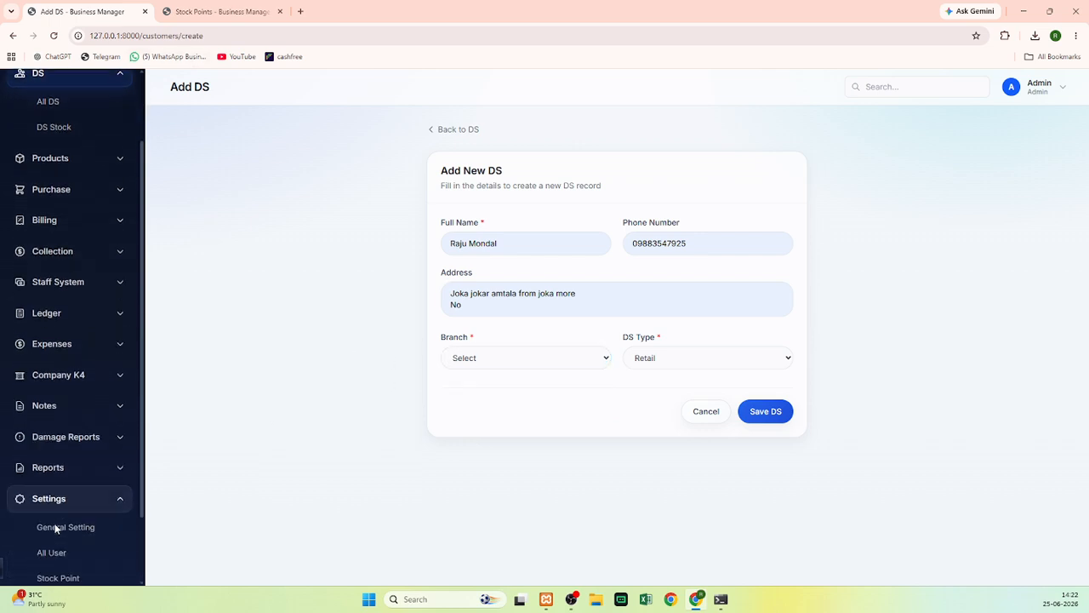
{"action": "right_click", "coordinate": [43, 500]}
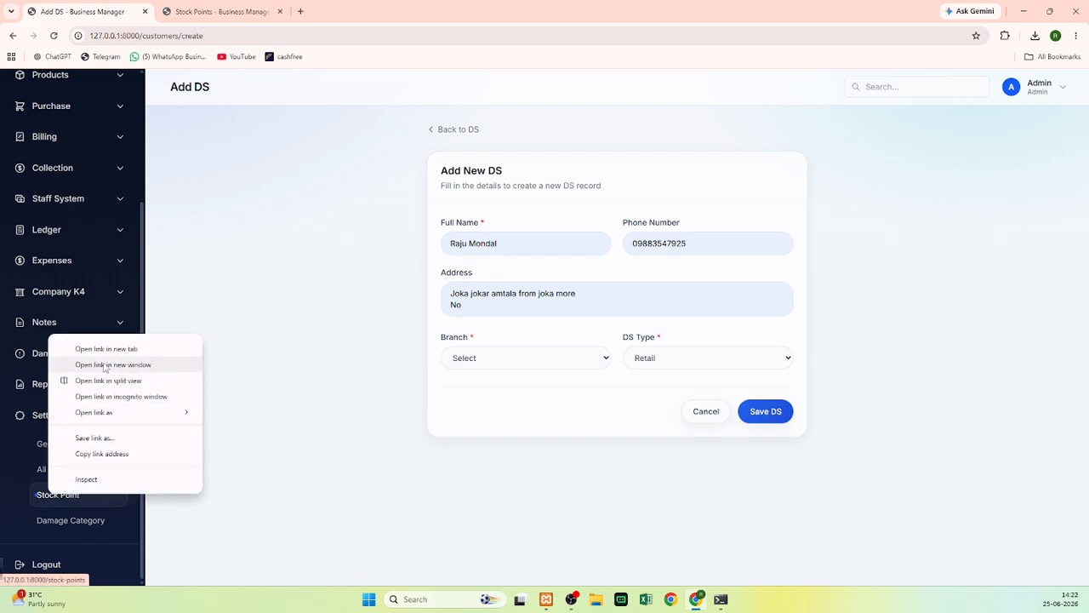
{"action": "left_click", "coordinate": [105, 348]}
{"action": "left_click", "coordinate": [377, 13]}
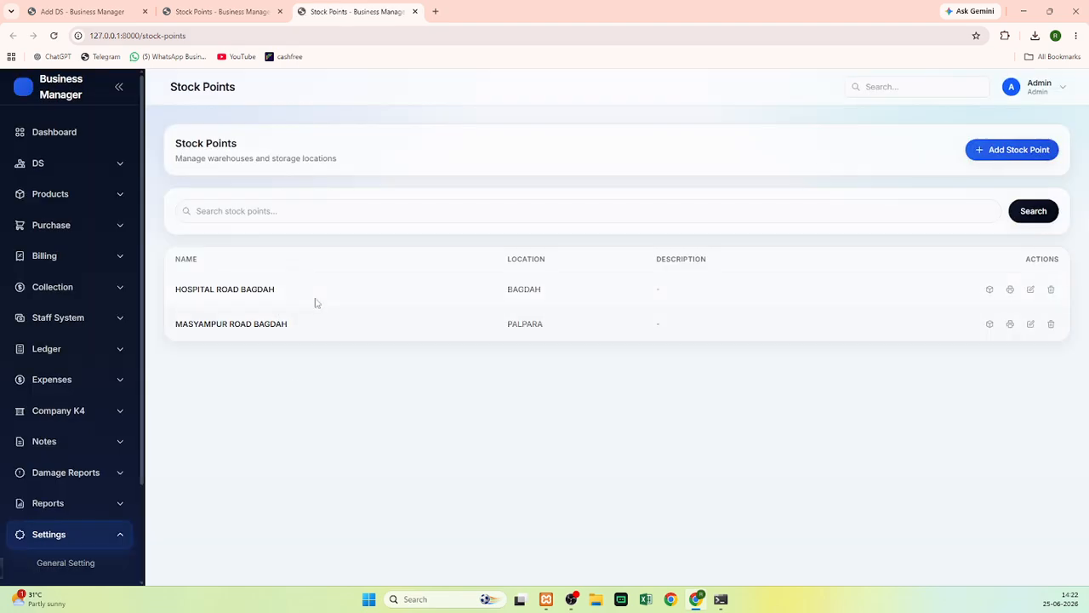
{"action": "left_click", "coordinate": [1002, 152]}
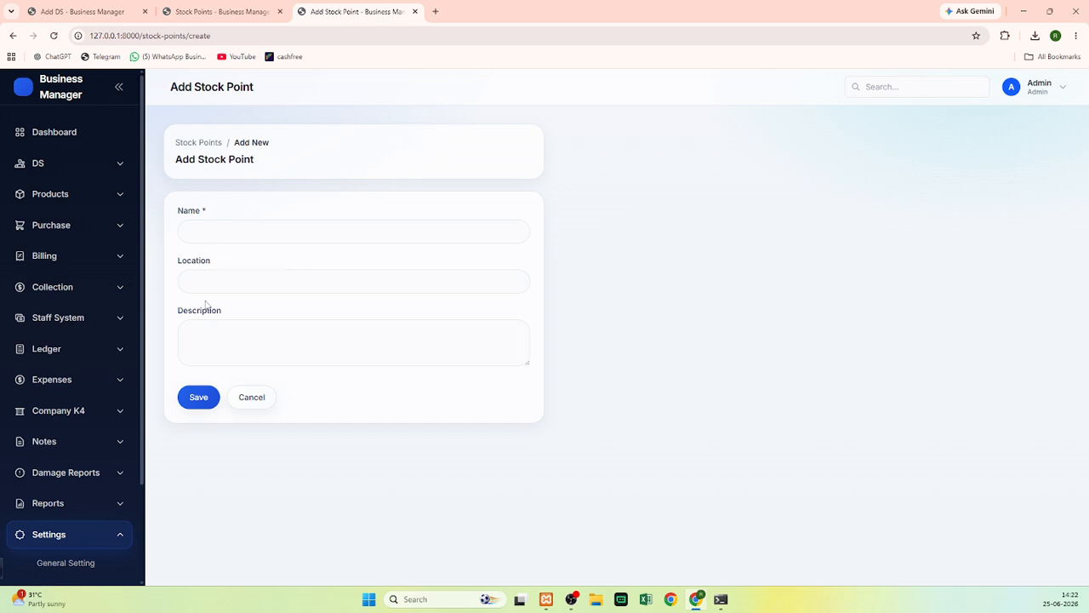
Return to the unfinished new DS form and set its branch to HOSPITAL ROAD BAGDAH
{"action": "left_click", "coordinate": [85, 10]}
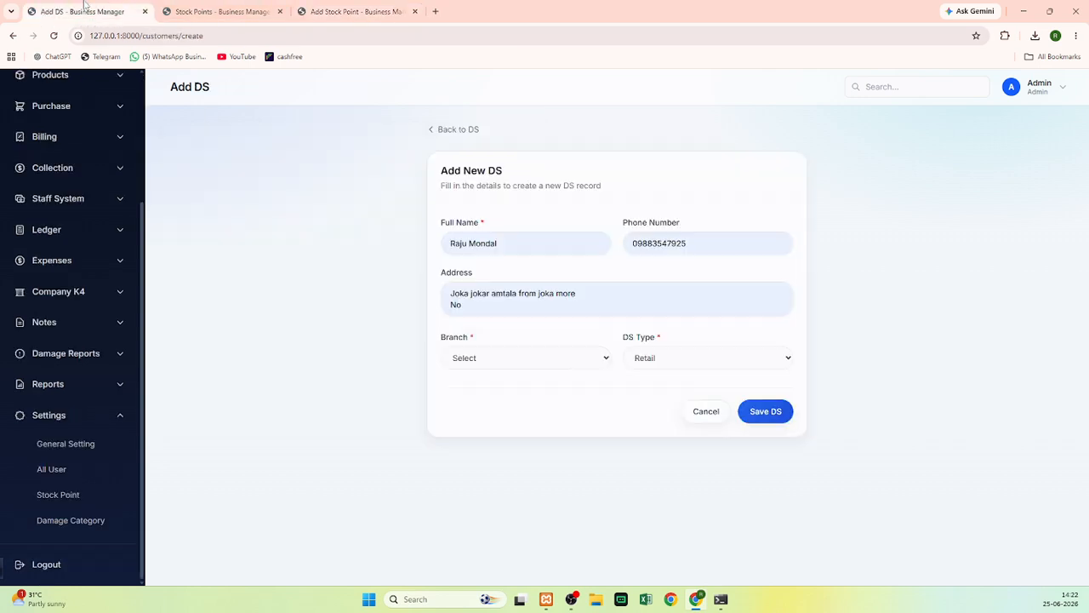
{"action": "left_click", "coordinate": [471, 359]}
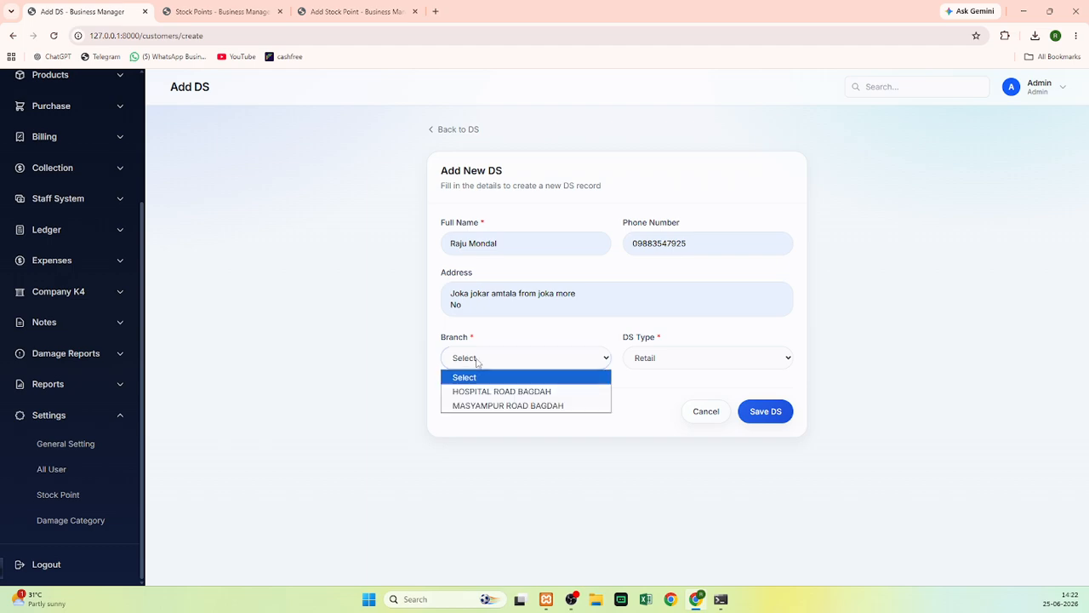
{"action": "left_click", "coordinate": [496, 351]}
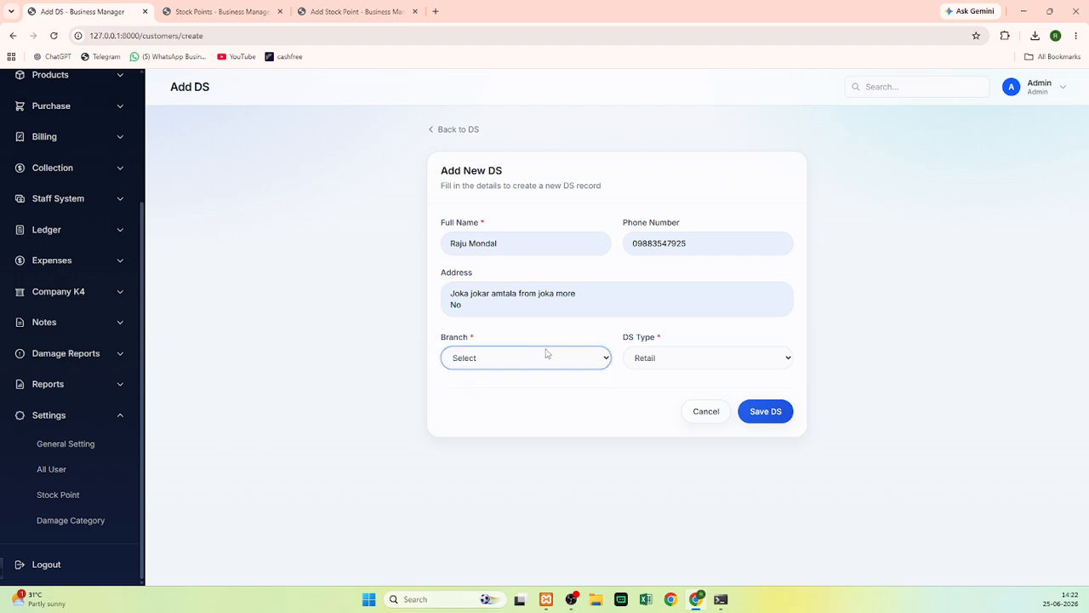
{"action": "left_click", "coordinate": [511, 358]}
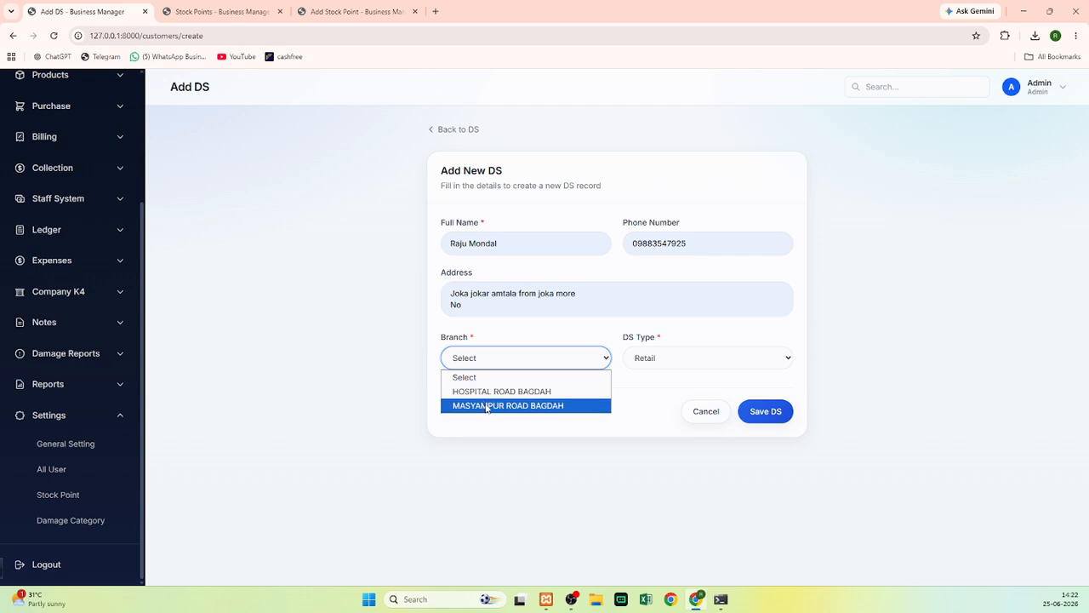
{"action": "left_click", "coordinate": [489, 391]}
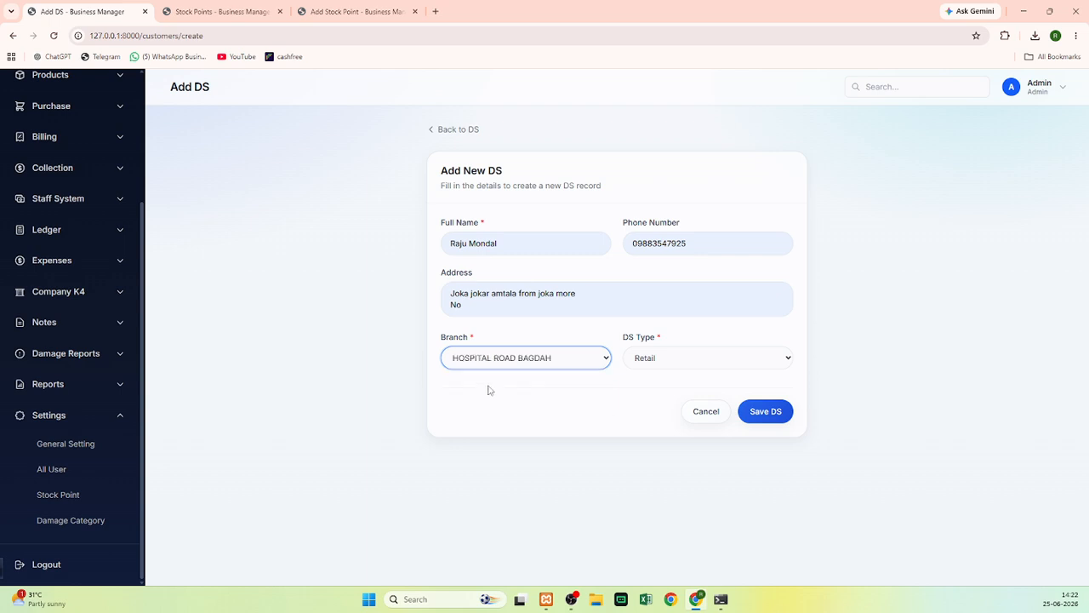
Set the DS Type to Wholesale and save the new DS record
{"action": "left_click", "coordinate": [654, 360]}
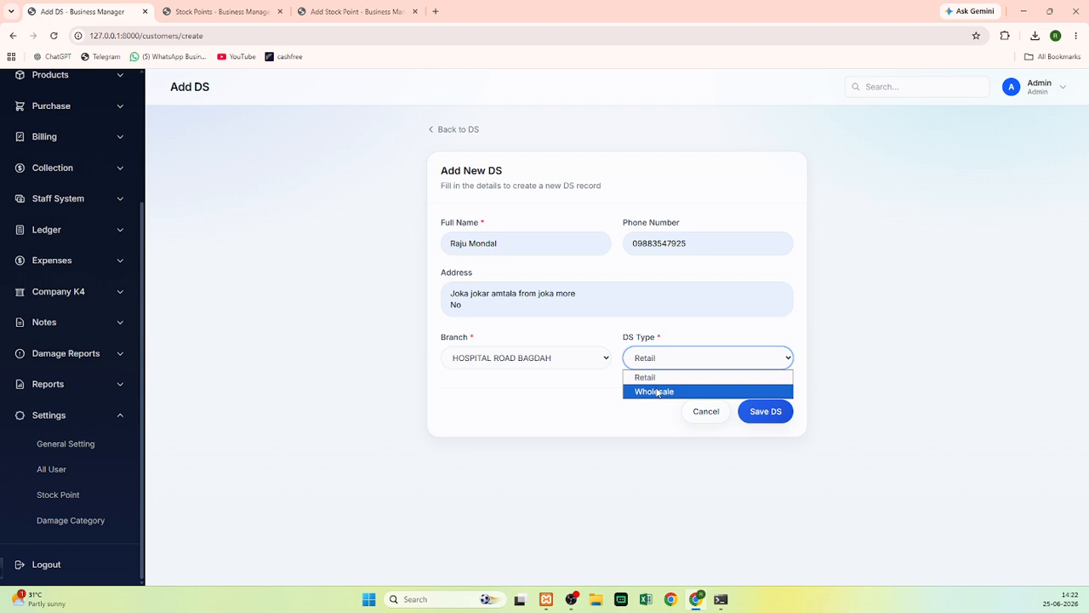
{"action": "left_click", "coordinate": [657, 393]}
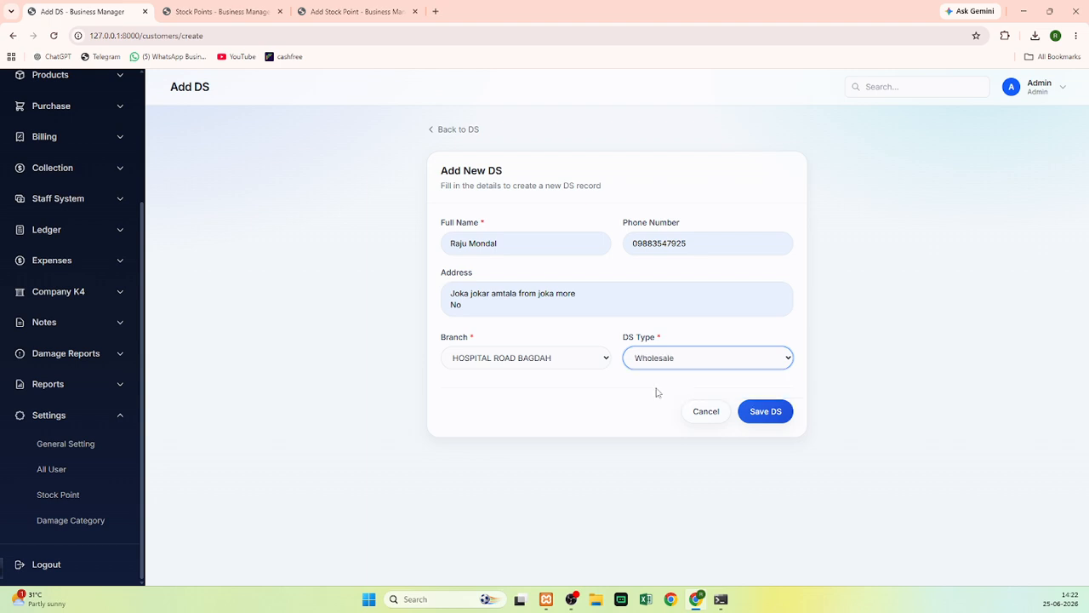
{"action": "left_click", "coordinate": [772, 412]}
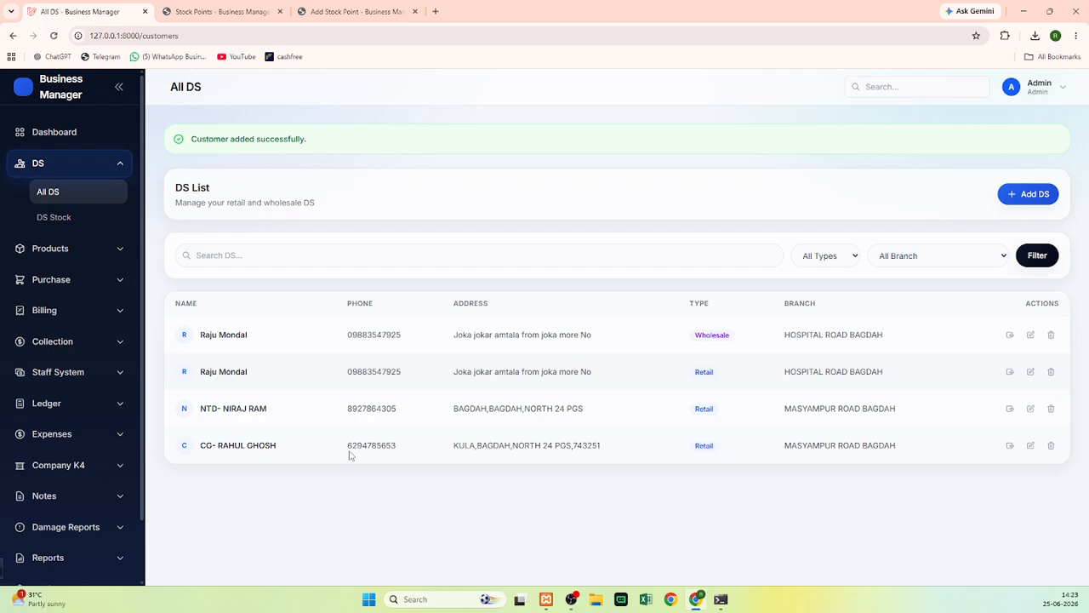
{"action": "left_click", "coordinate": [49, 253]}
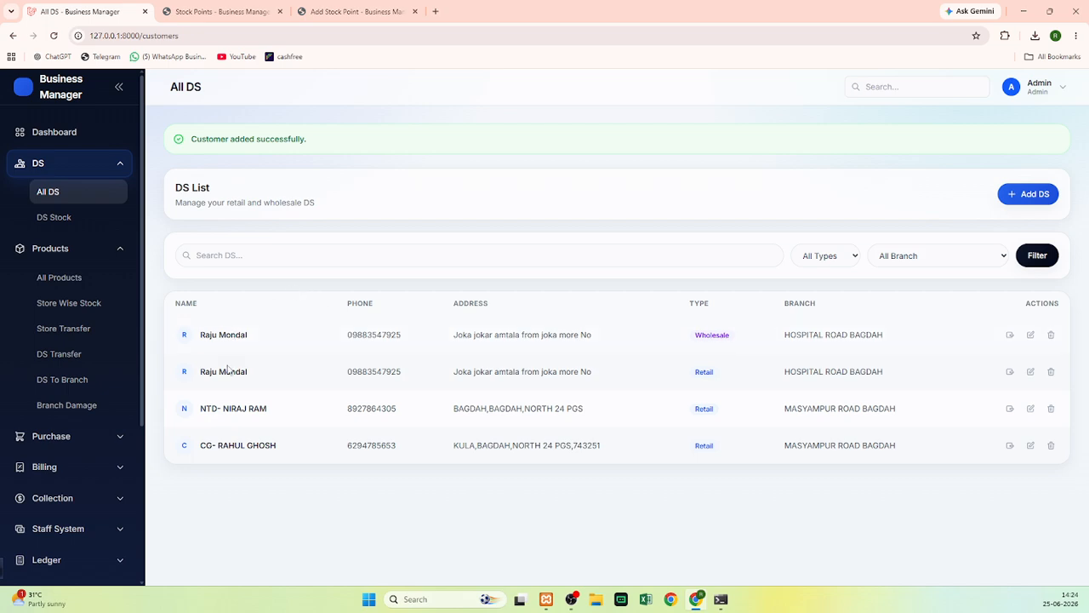
{"action": "left_click", "coordinate": [1030, 337]}
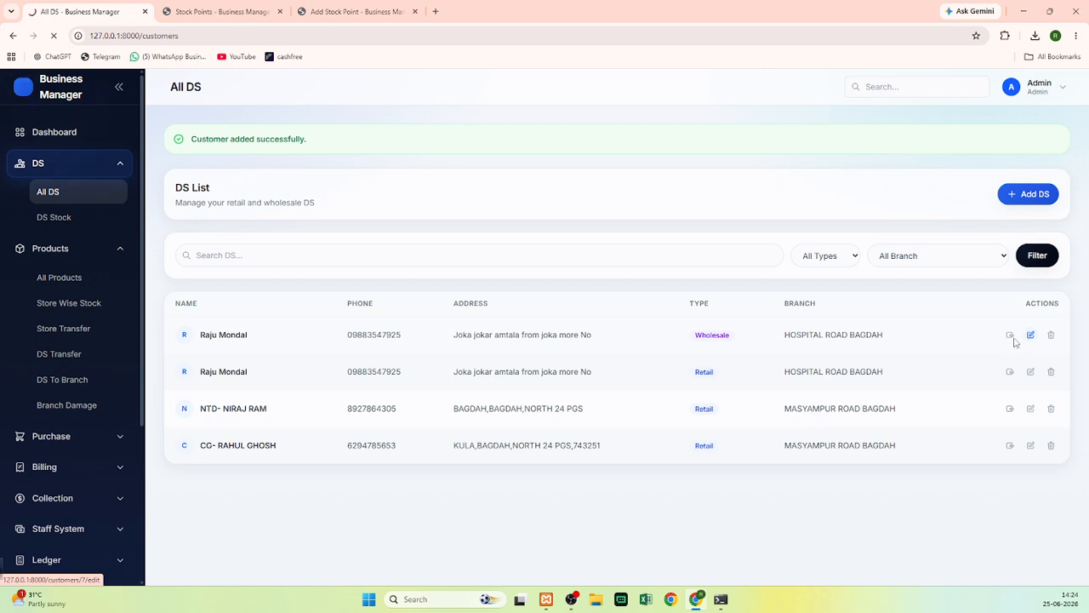
{"action": "left_click", "coordinate": [14, 37]}
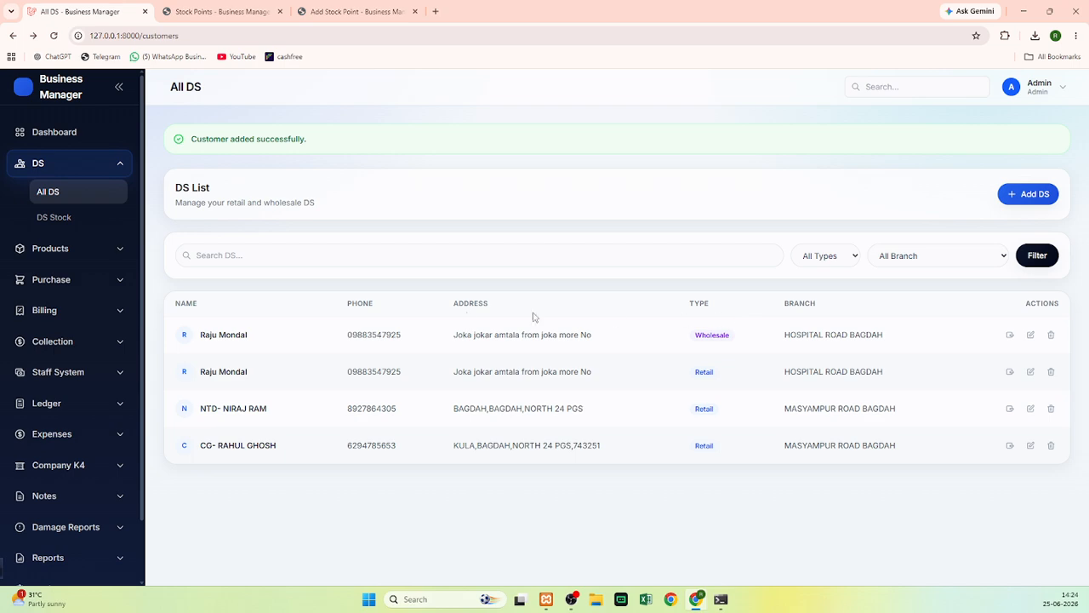
Open the wallet of the Wholesale DS record, add a Cash advance of 10000, and review the wallet transactions
{"action": "left_click", "coordinate": [1011, 336]}
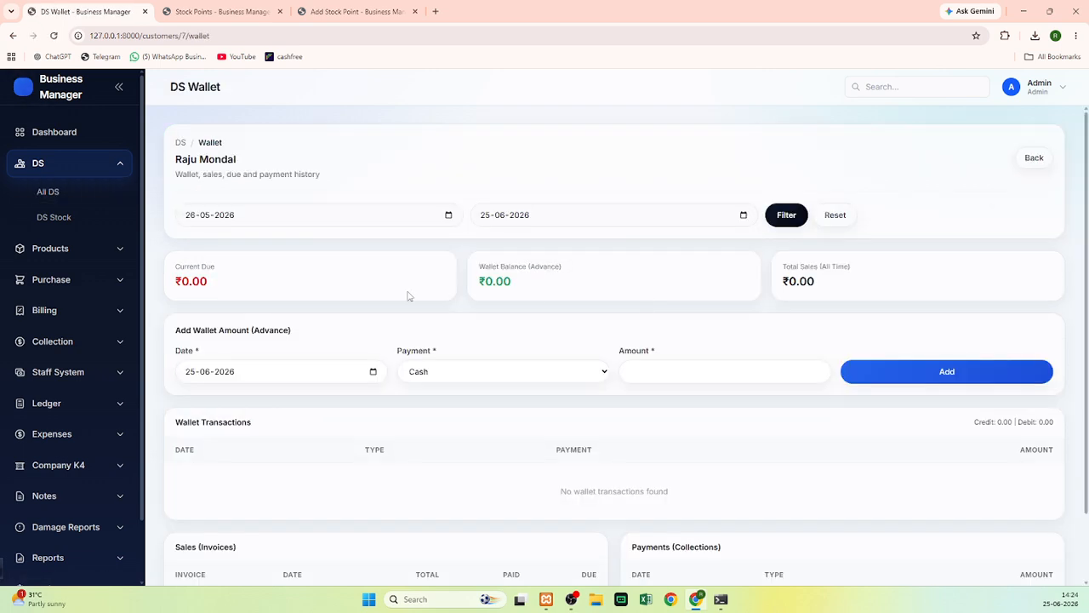
{"action": "scroll", "coordinate": [408, 296], "scroll_direction": "down", "scroll_amount": 2}
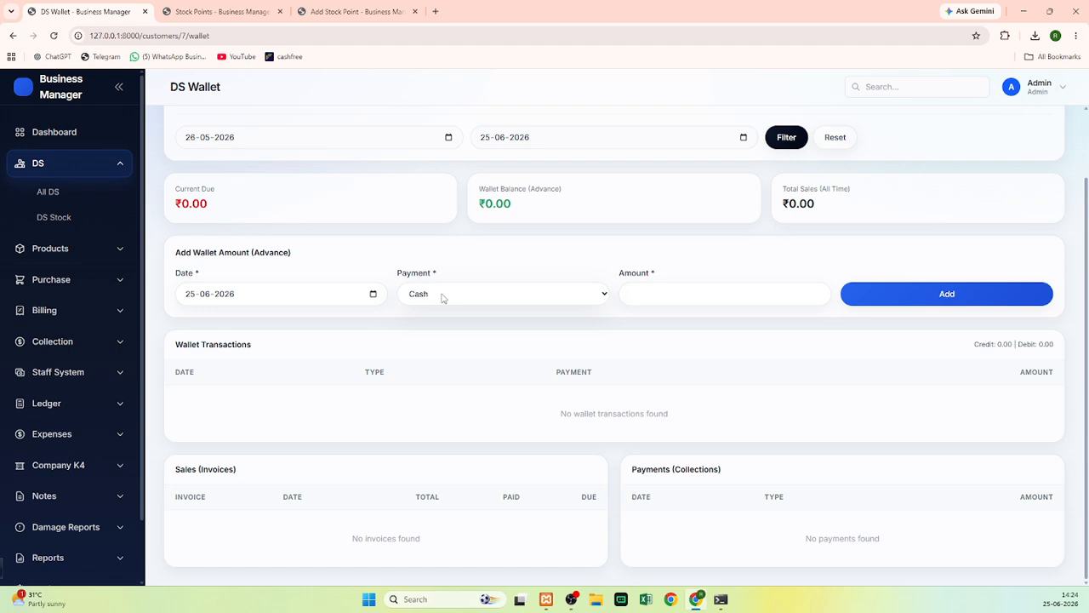
{"action": "left_click", "coordinate": [653, 290]}
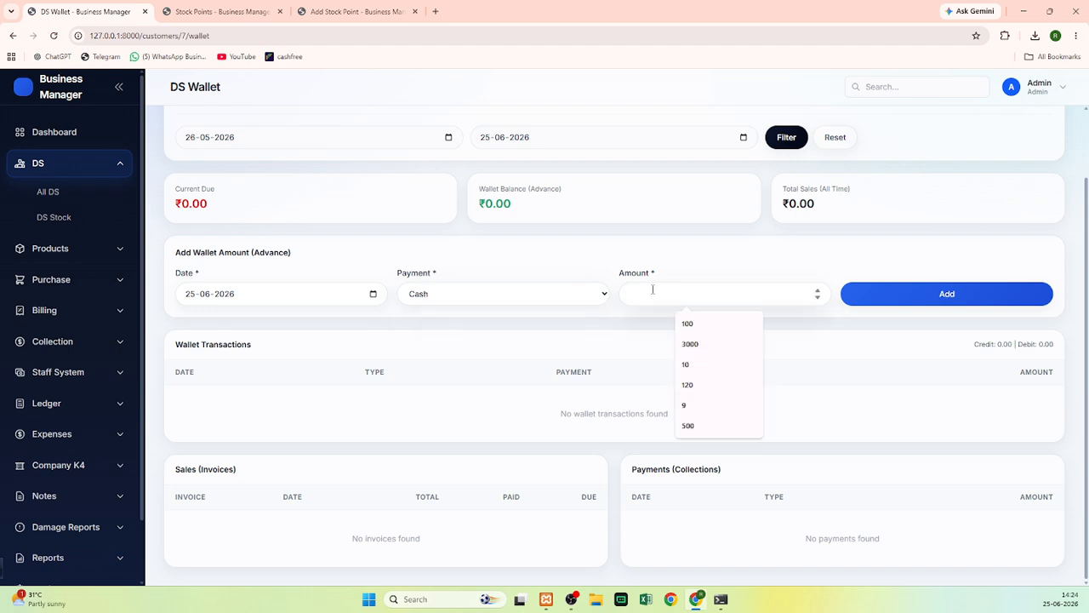
{"action": "type", "text": "1000"}
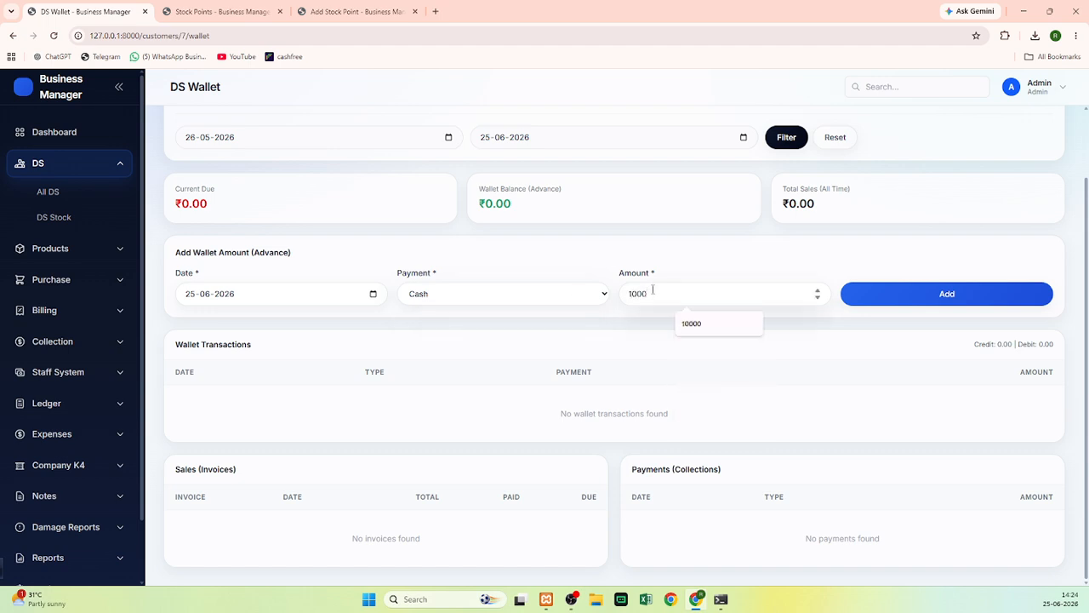
{"action": "type", "text": "0"}
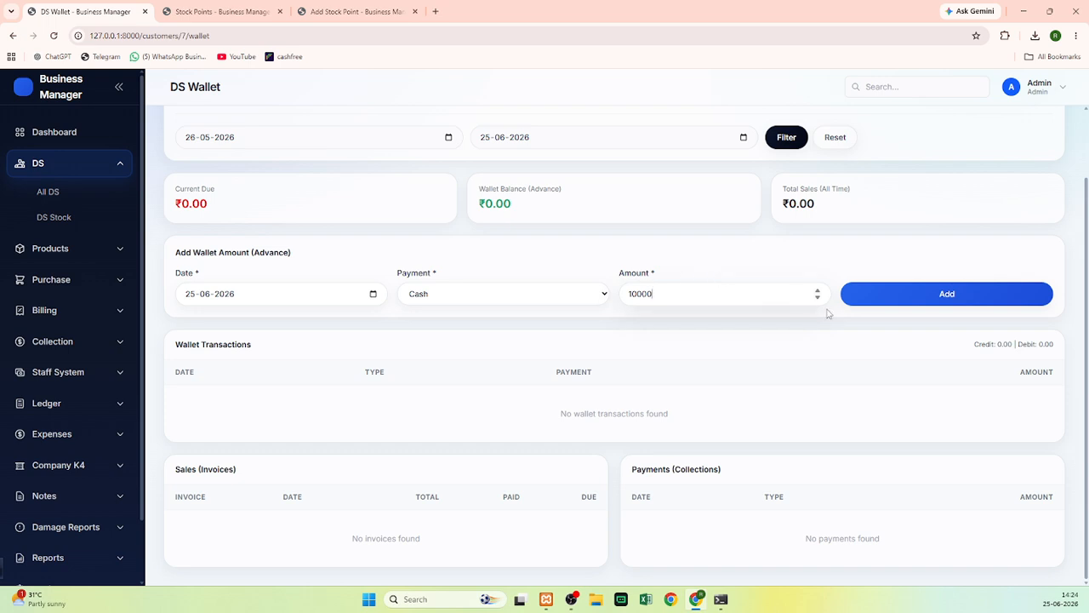
{"action": "left_click", "coordinate": [880, 302]}
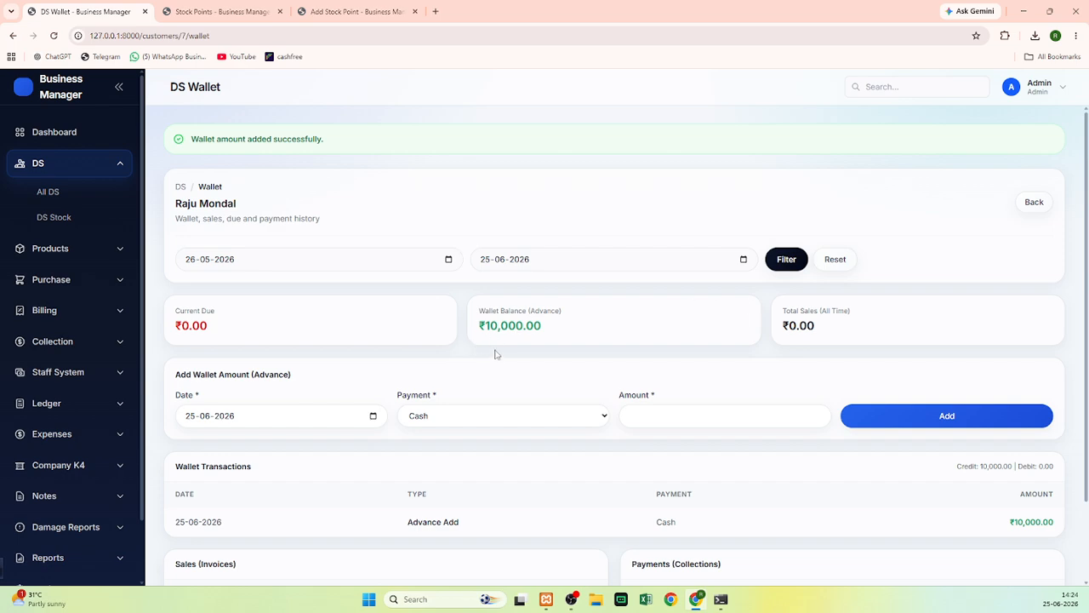
{"action": "scroll", "coordinate": [515, 418], "scroll_direction": "down", "scroll_amount": 1}
{"action": "scroll", "coordinate": [515, 418], "scroll_direction": "up", "scroll_amount": 1}
{"action": "scroll", "coordinate": [194, 376], "scroll_direction": "down", "scroll_amount": 1}
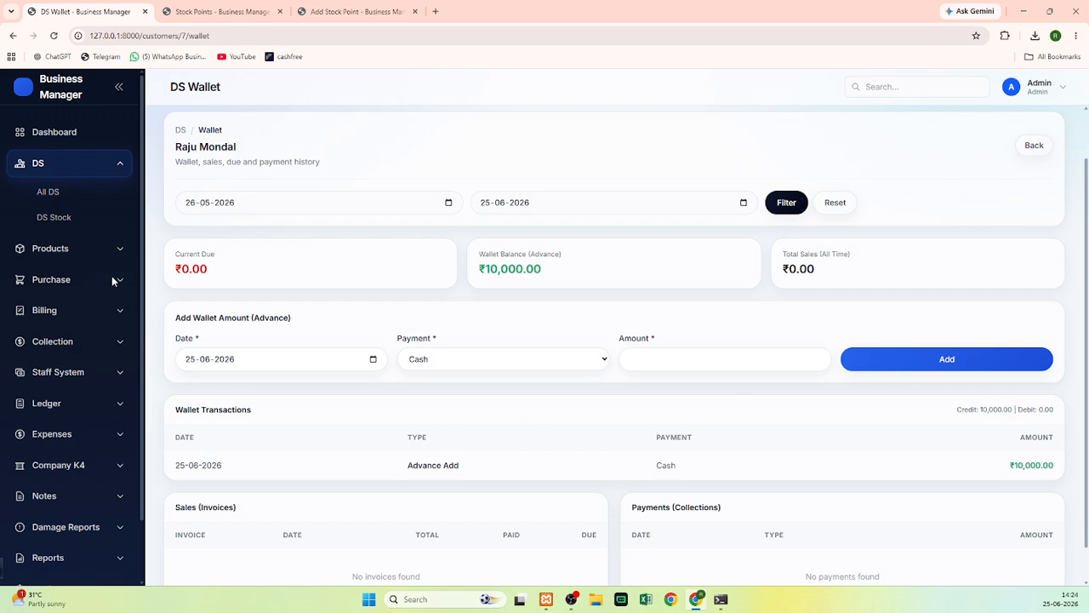
Open the DS Stock list, choose the CG DS in the DS filter, and view the printable stock report
{"action": "left_click", "coordinate": [54, 223]}
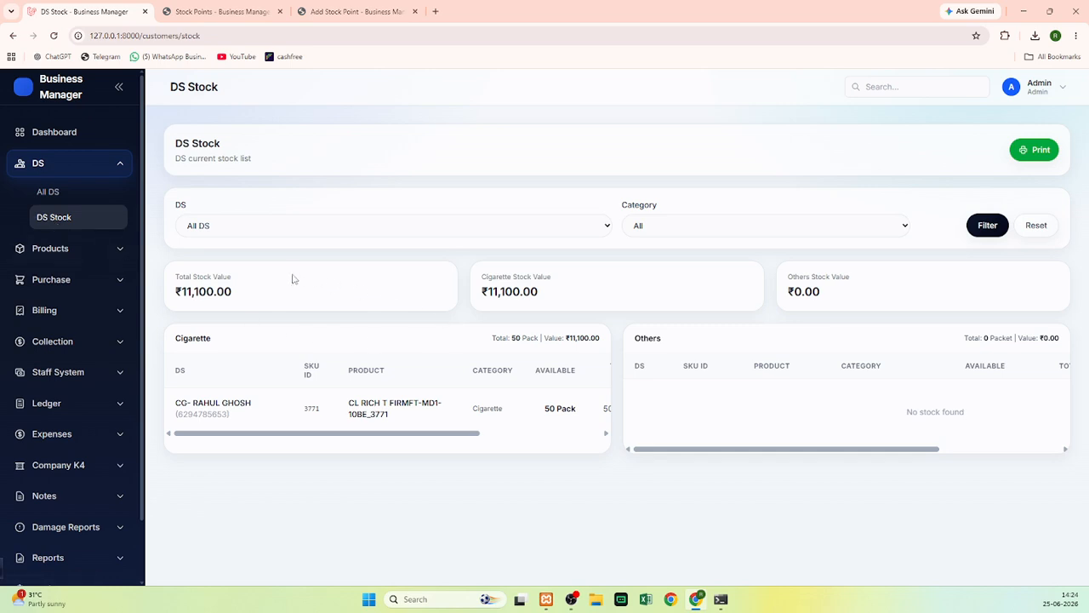
{"action": "left_click", "coordinate": [227, 228]}
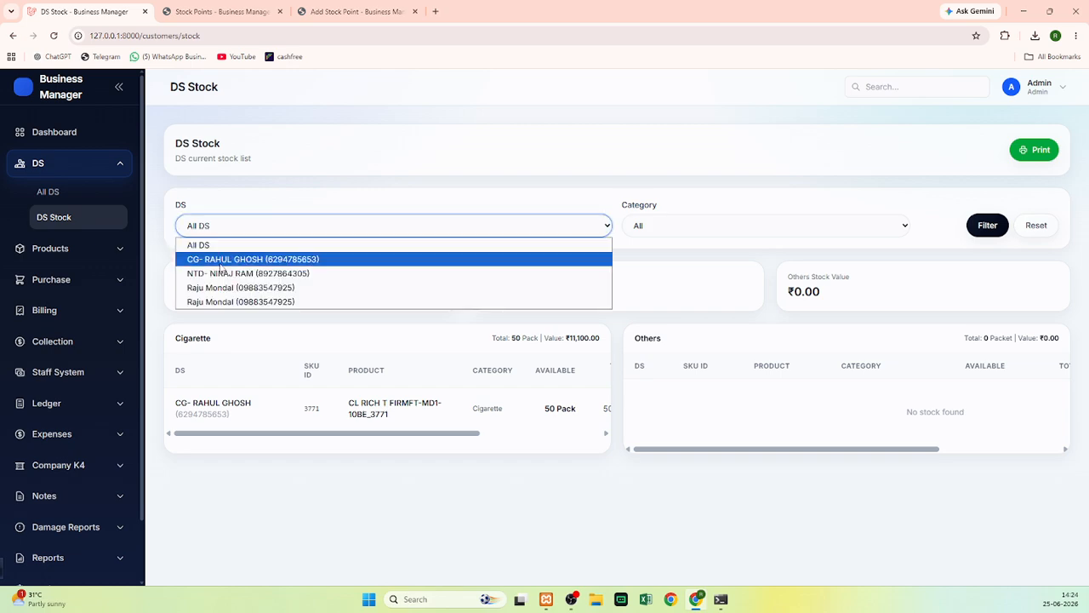
{"action": "left_click", "coordinate": [219, 263]}
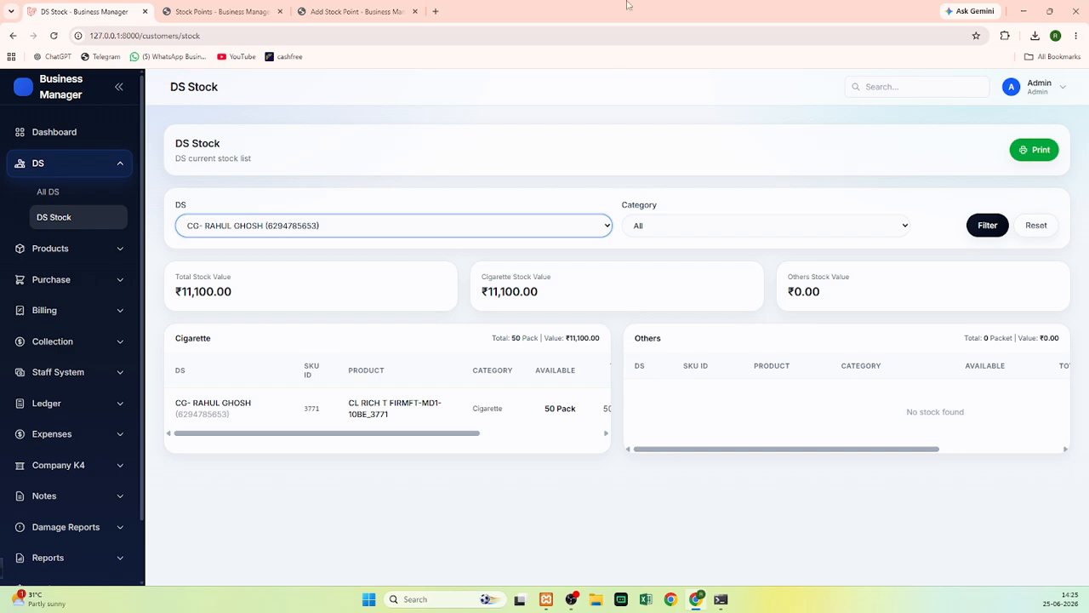
{"action": "left_click", "coordinate": [1038, 154]}
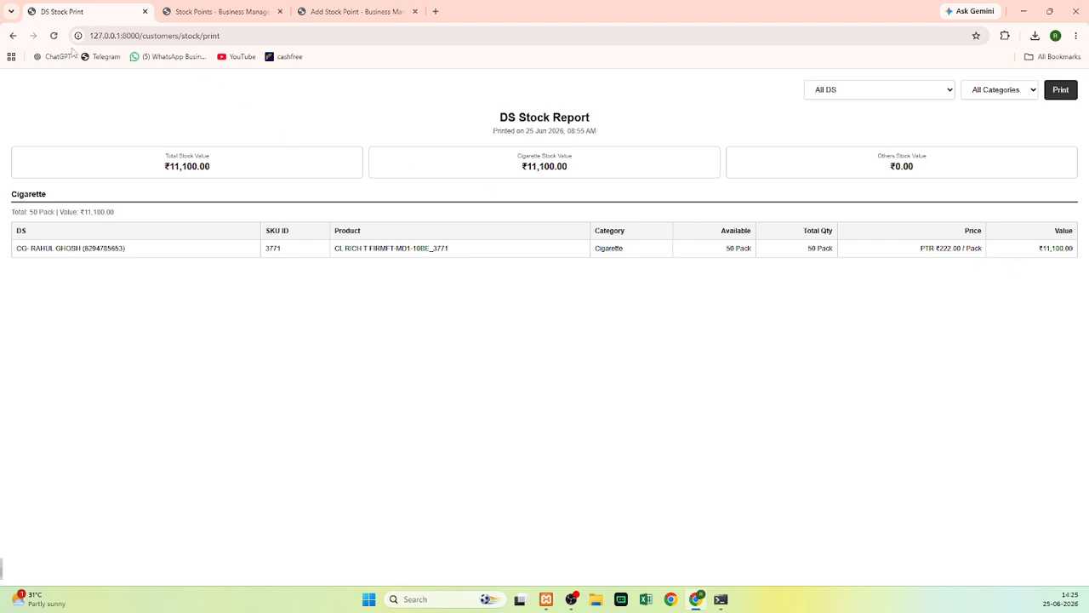
{"action": "left_click", "coordinate": [13, 35]}
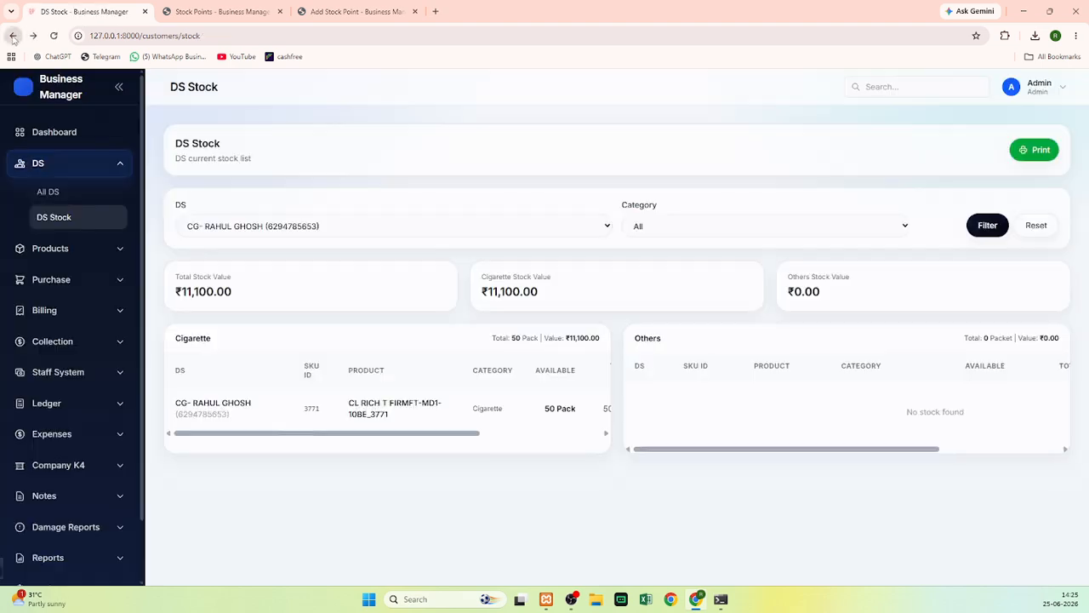
Open the list of all products and start adding a new product
{"action": "left_click", "coordinate": [46, 250]}
{"action": "left_click", "coordinate": [92, 166]}
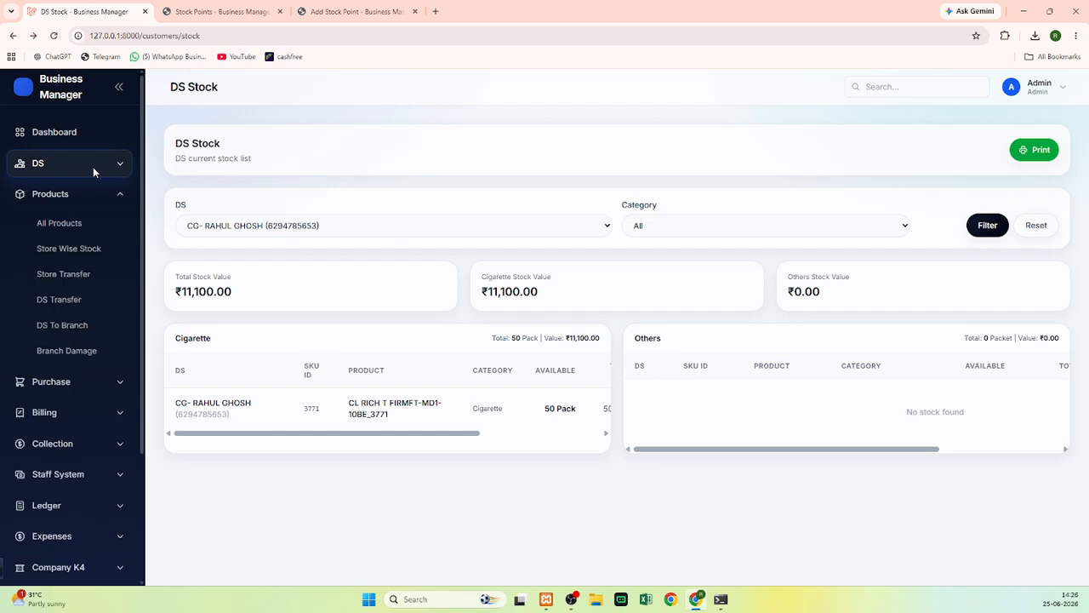
{"action": "left_click", "coordinate": [63, 224]}
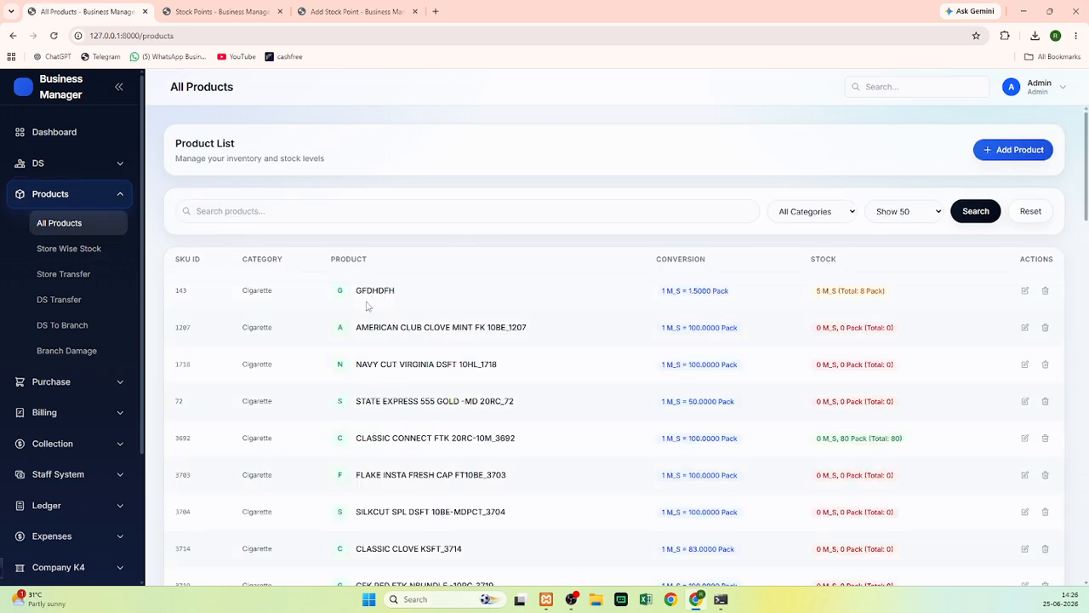
{"action": "left_click", "coordinate": [1013, 151]}
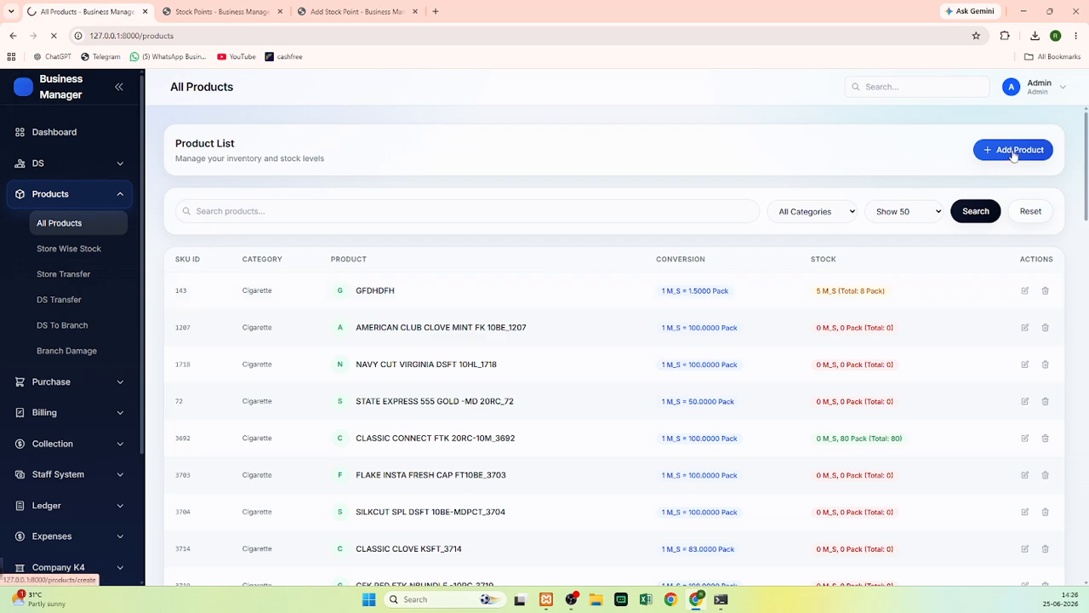
Add four extra rows to the Add Product form and remove them again
{"action": "left_click", "coordinate": [1030, 223]}
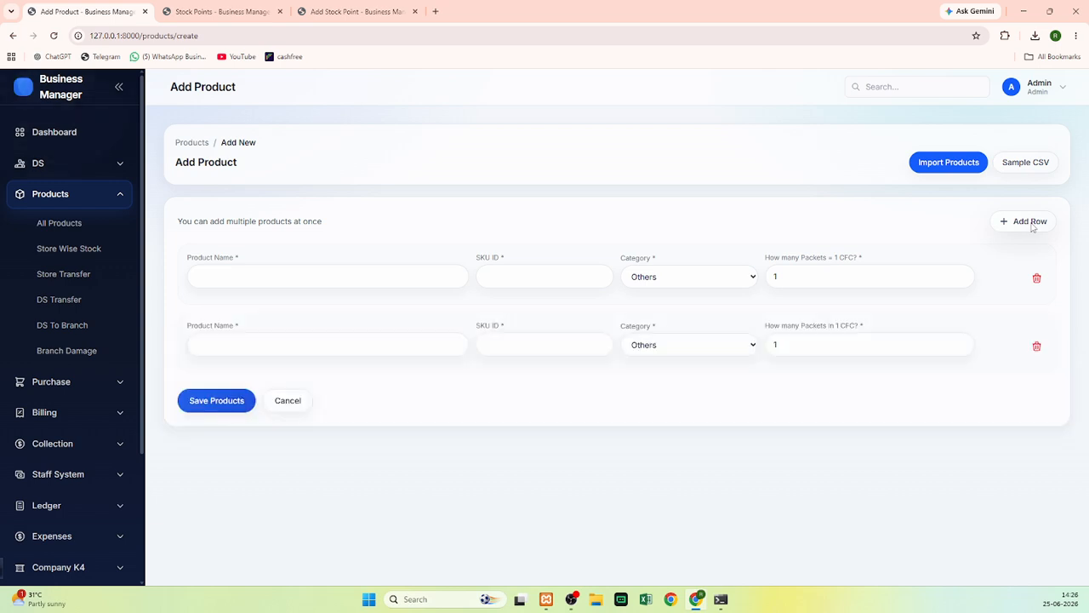
{"action": "left_click", "coordinate": [1031, 223]}
{"action": "left_click", "coordinate": [1031, 223]}
{"action": "left_click", "coordinate": [1030, 223]}
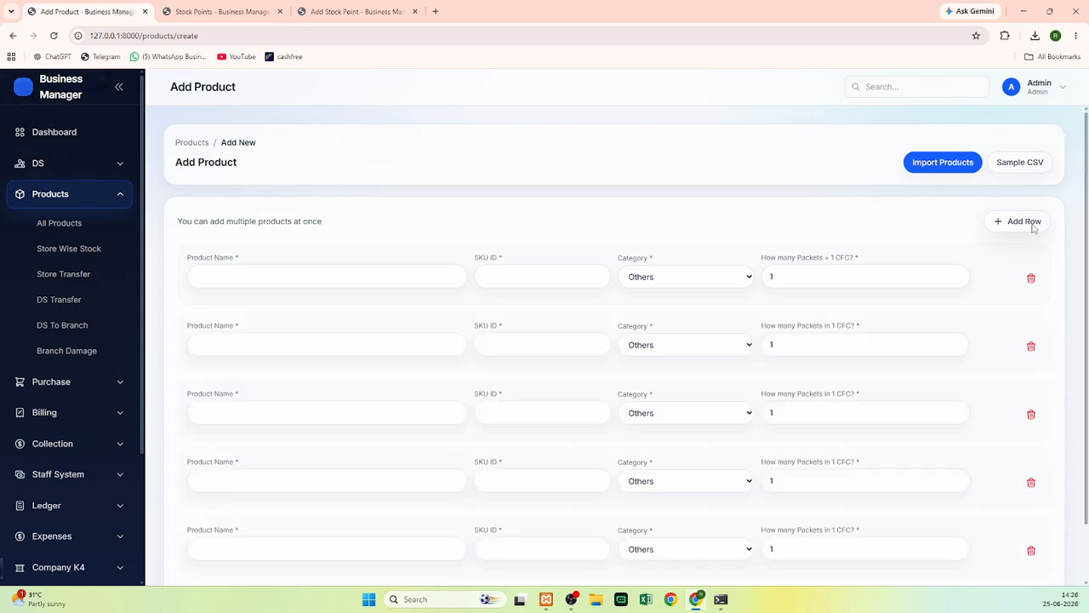
{"action": "left_click", "coordinate": [1031, 347]}
{"action": "left_click", "coordinate": [1031, 347]}
{"action": "left_click", "coordinate": [1031, 347]}
{"action": "left_click", "coordinate": [1032, 347]}
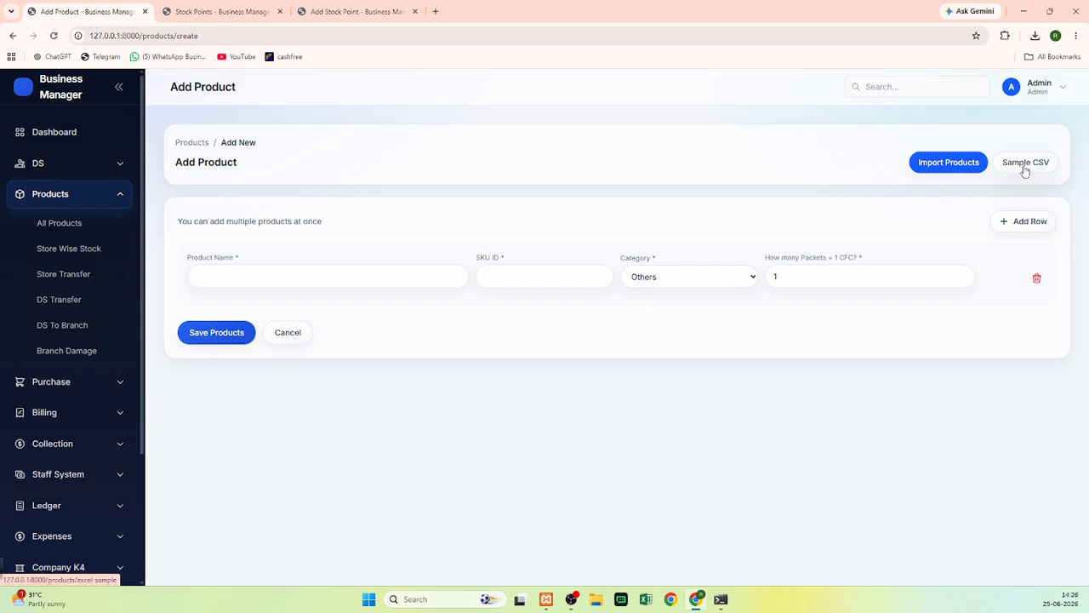
View the Import Products page with its file format and return to the Add Product form
{"action": "left_click", "coordinate": [953, 165]}
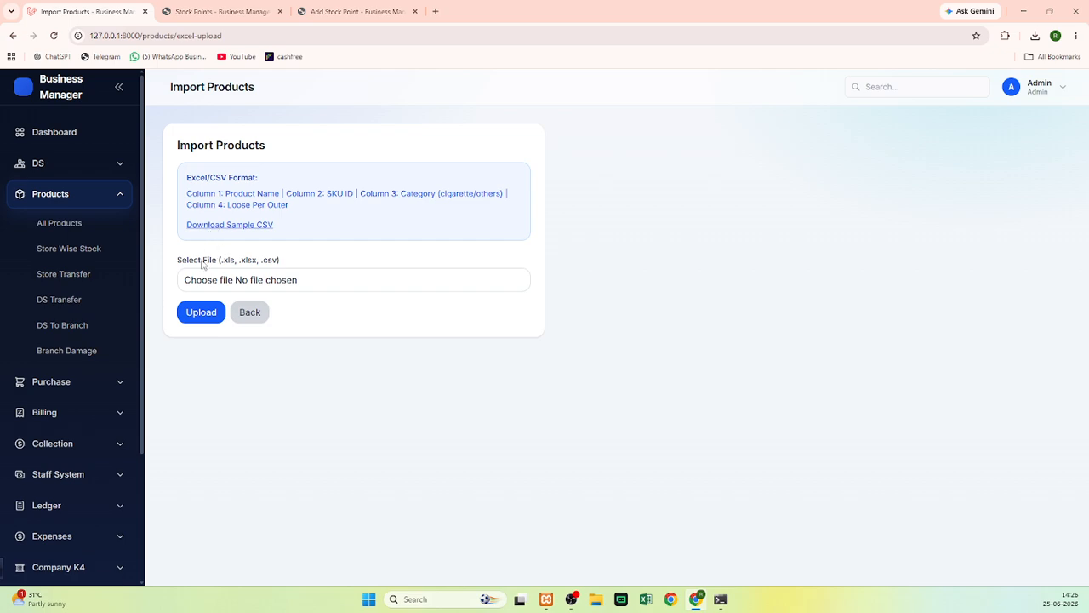
{"action": "left_click", "coordinate": [12, 37]}
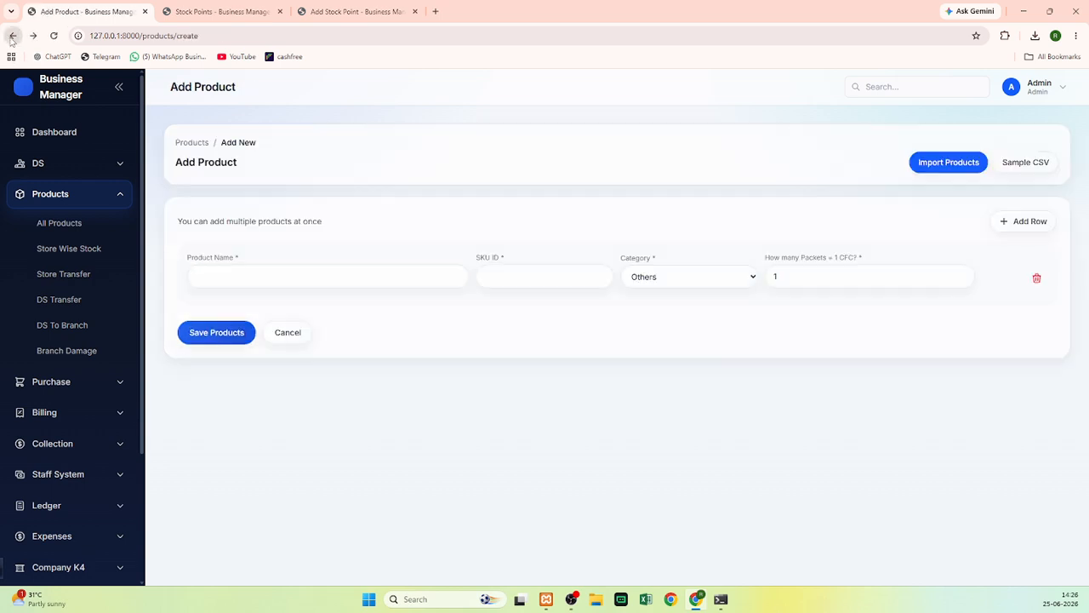
{"action": "left_click", "coordinate": [215, 277]}
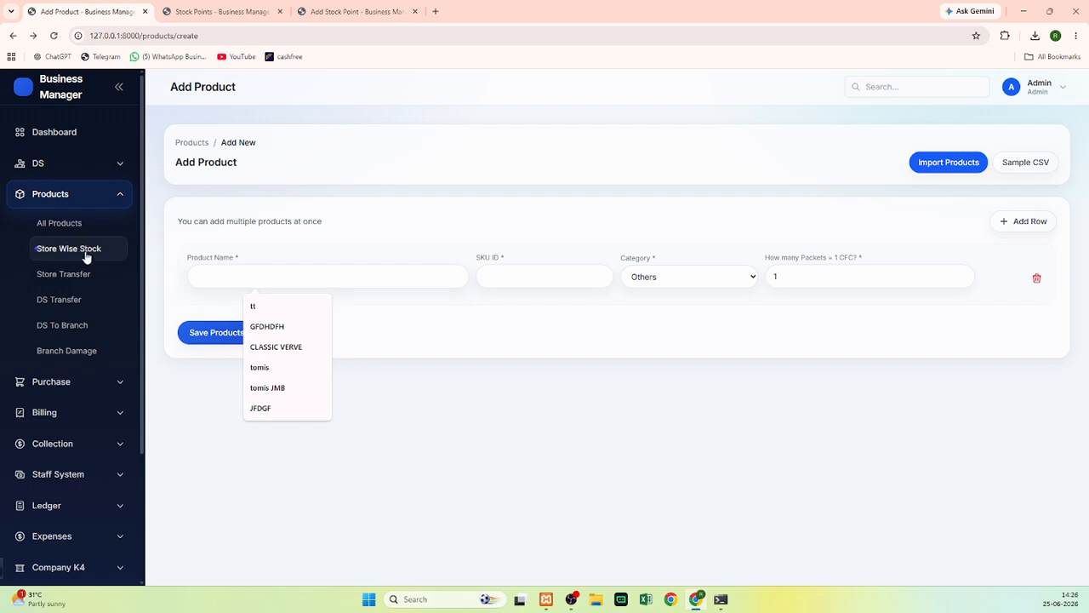
{"action": "left_click", "coordinate": [71, 227]}
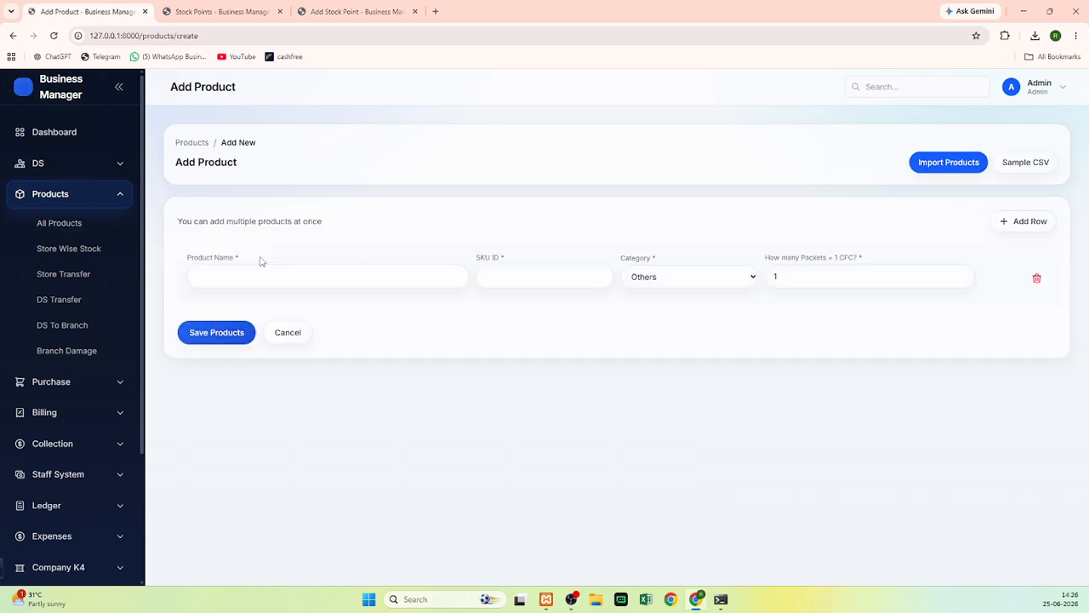
Enter MANGO as the product name and 74300 as its SKU ID
{"action": "left_click", "coordinate": [224, 274]}
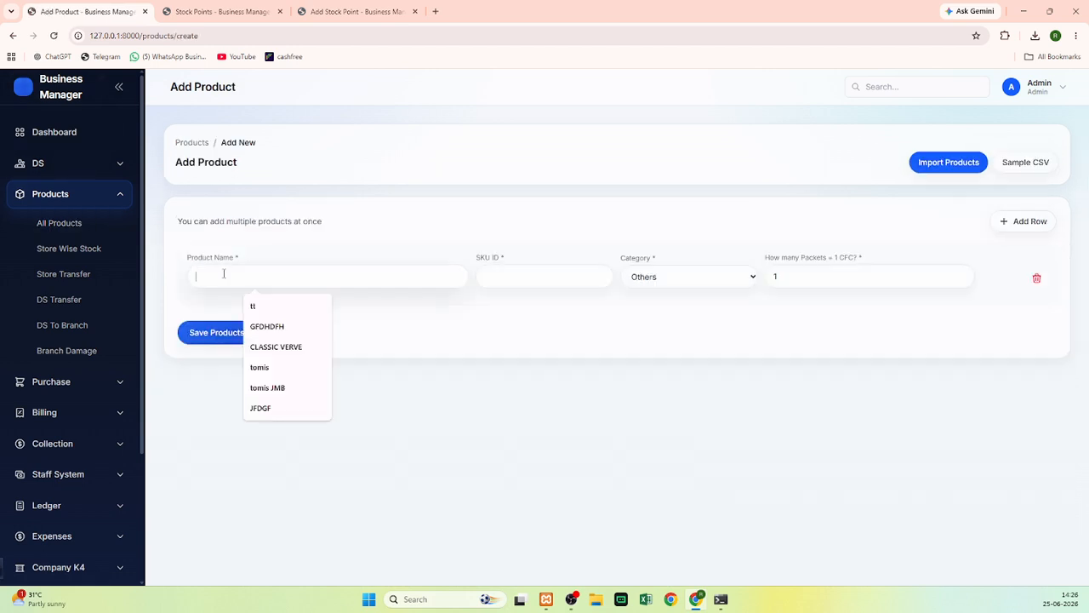
{"action": "type", "text": "MANGO"}
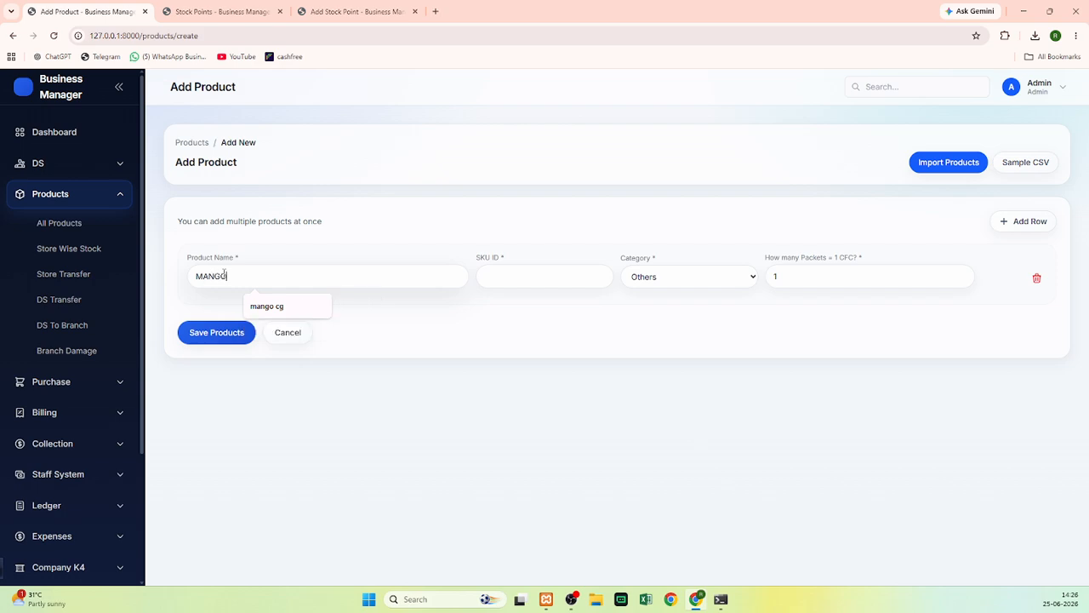
{"action": "left_click", "coordinate": [487, 276]}
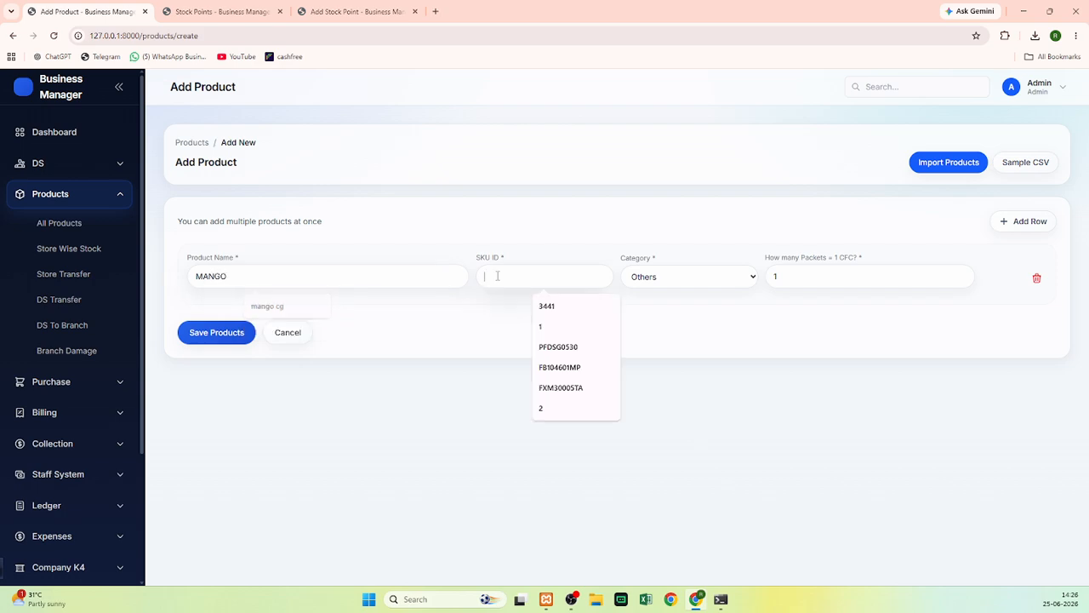
{"action": "type", "text": "1235689"}
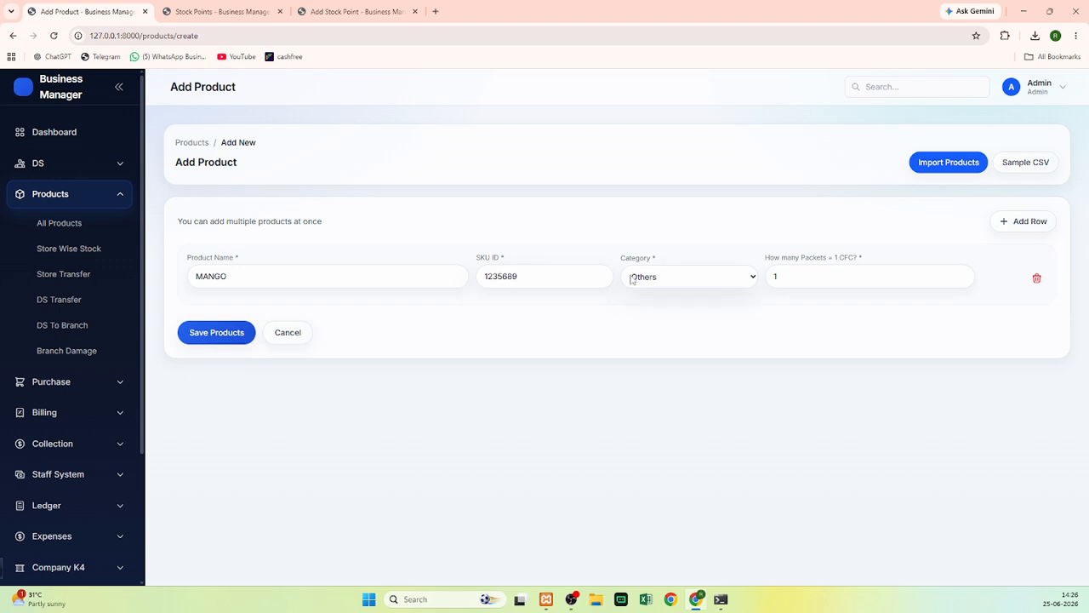
{"action": "double_click", "coordinate": [529, 279]}
{"action": "type", "text": "74300"}
Keep the category Others, set 12 packets per CFC, and save the new MANGO product
{"action": "left_click", "coordinate": [667, 282]}
{"action": "left_click", "coordinate": [668, 280]}
{"action": "left_click", "coordinate": [788, 277]}
{"action": "type", "text": "2"}
{"action": "left_click", "coordinate": [224, 337]}
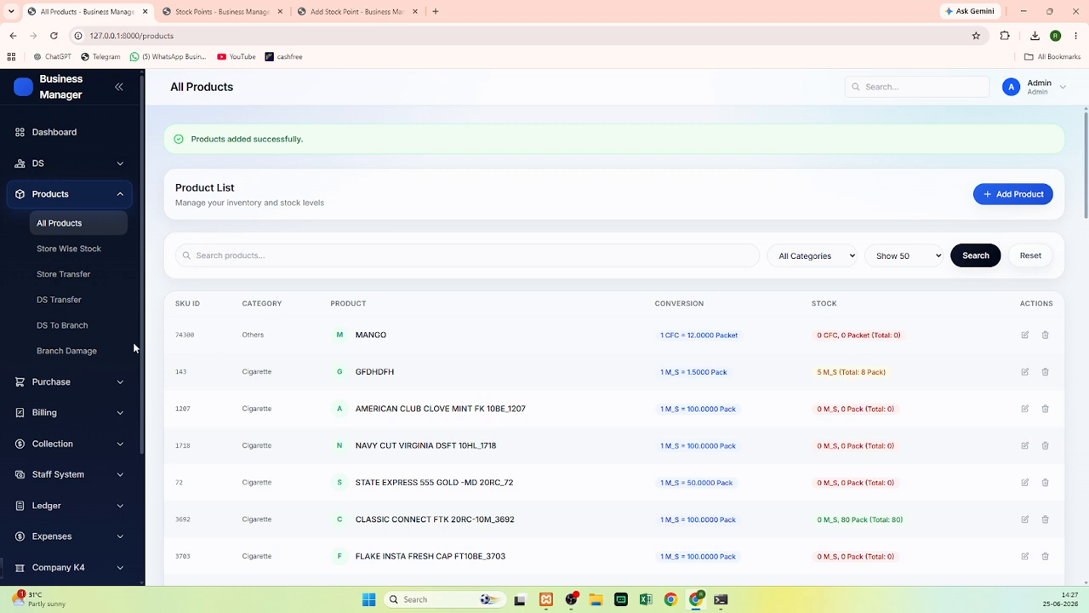
Start a new purchase with invoice reference number 112 and select product 74300 - MANGO for its line
{"action": "left_click", "coordinate": [58, 391]}
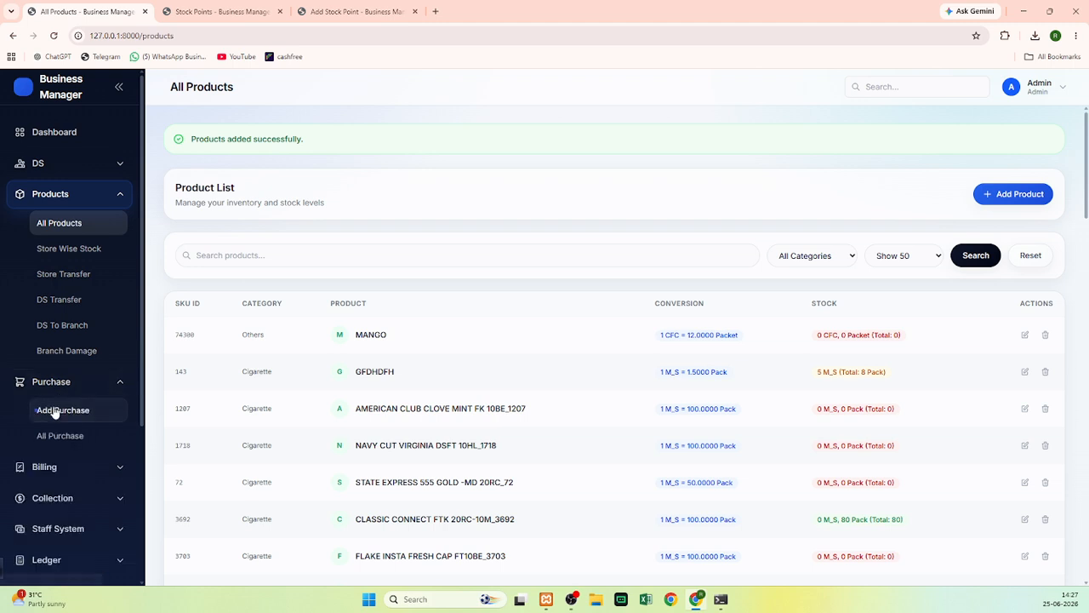
{"action": "left_click", "coordinate": [53, 412]}
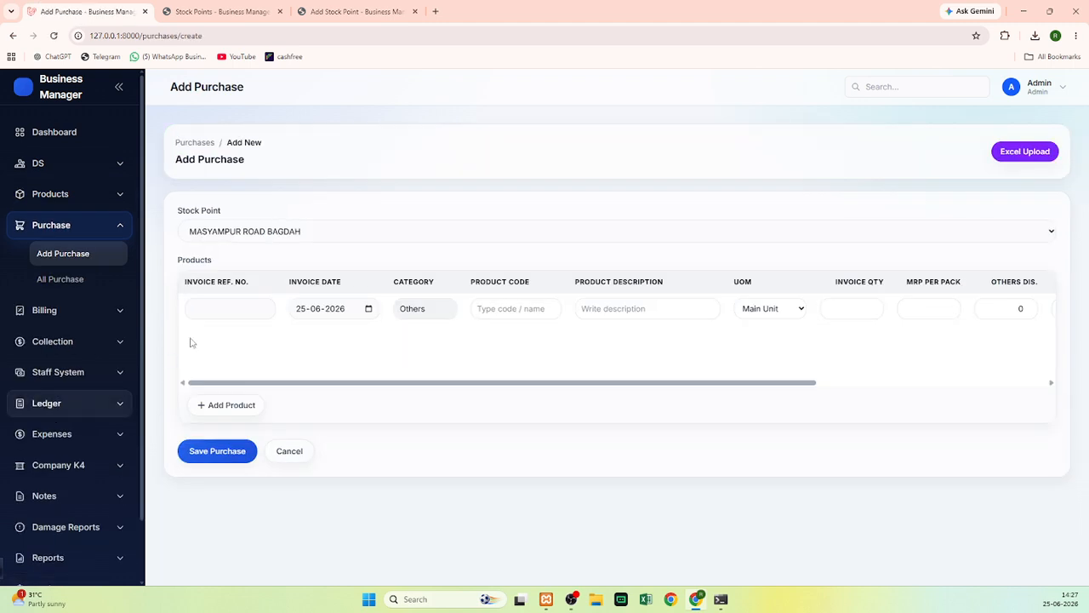
{"action": "left_click", "coordinate": [214, 309]}
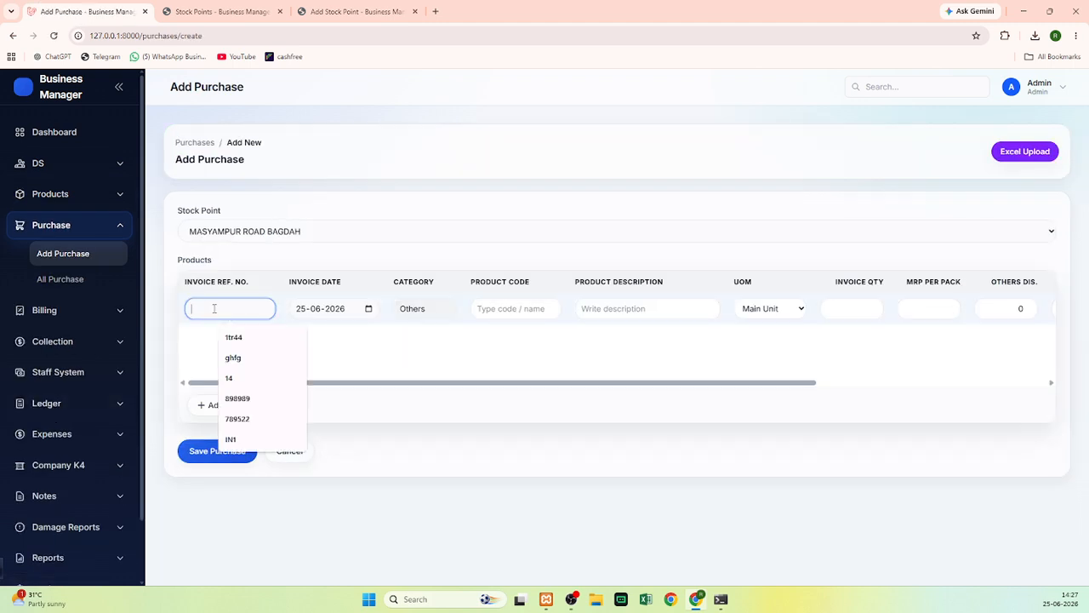
{"action": "type", "text": "112"}
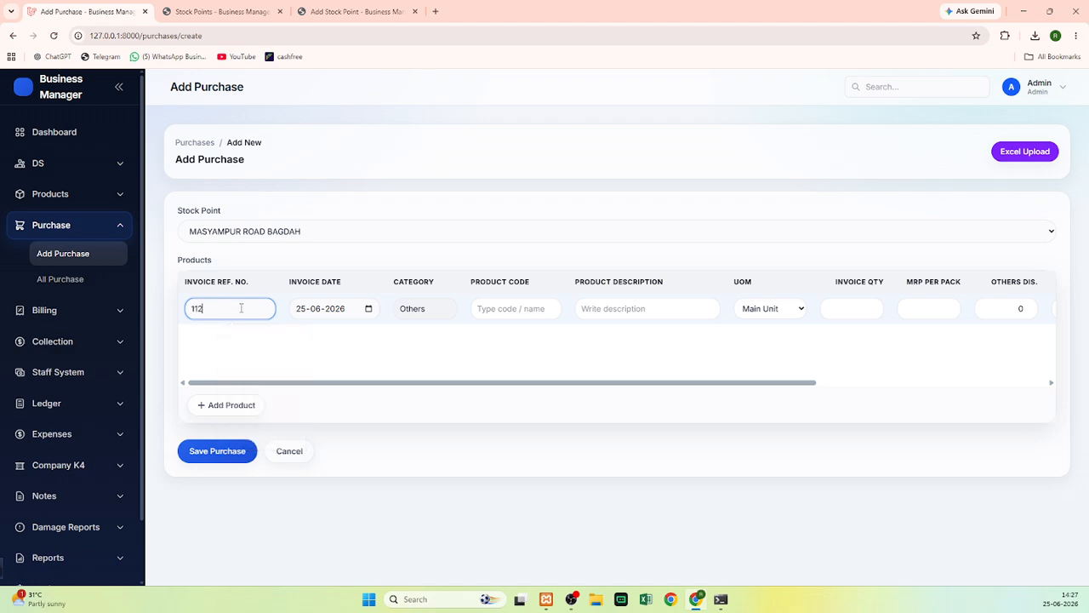
{"action": "left_click", "coordinate": [493, 308]}
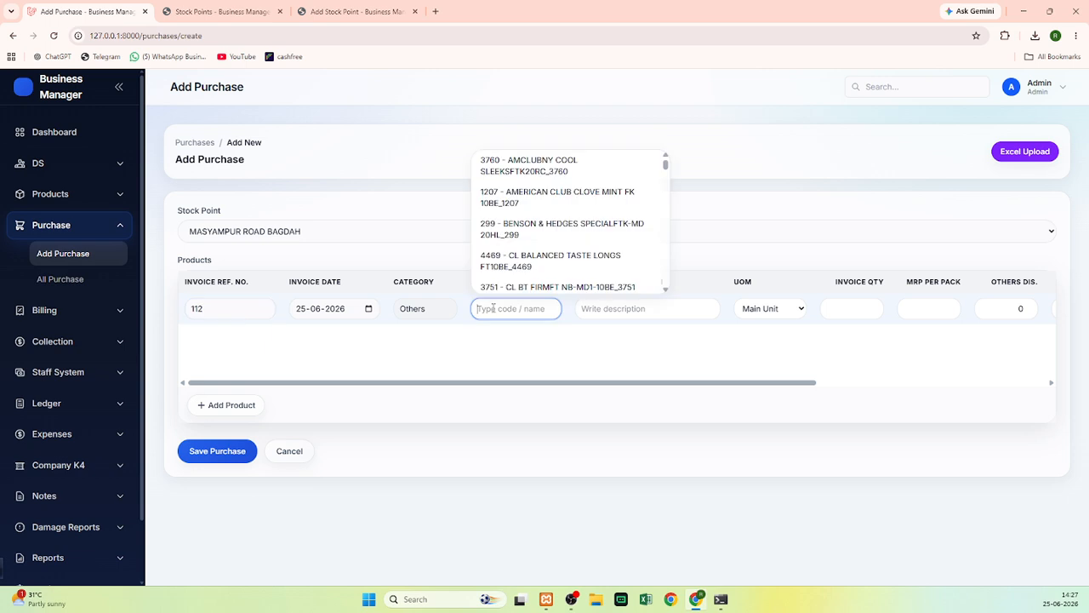
{"action": "type", "text": "74300"}
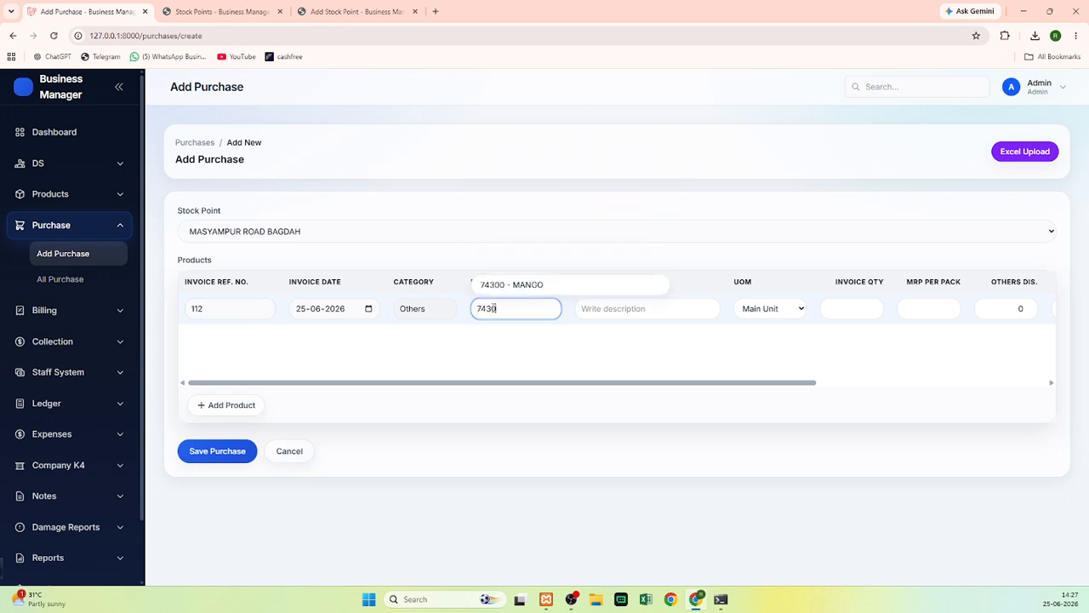
{"action": "left_click", "coordinate": [505, 286]}
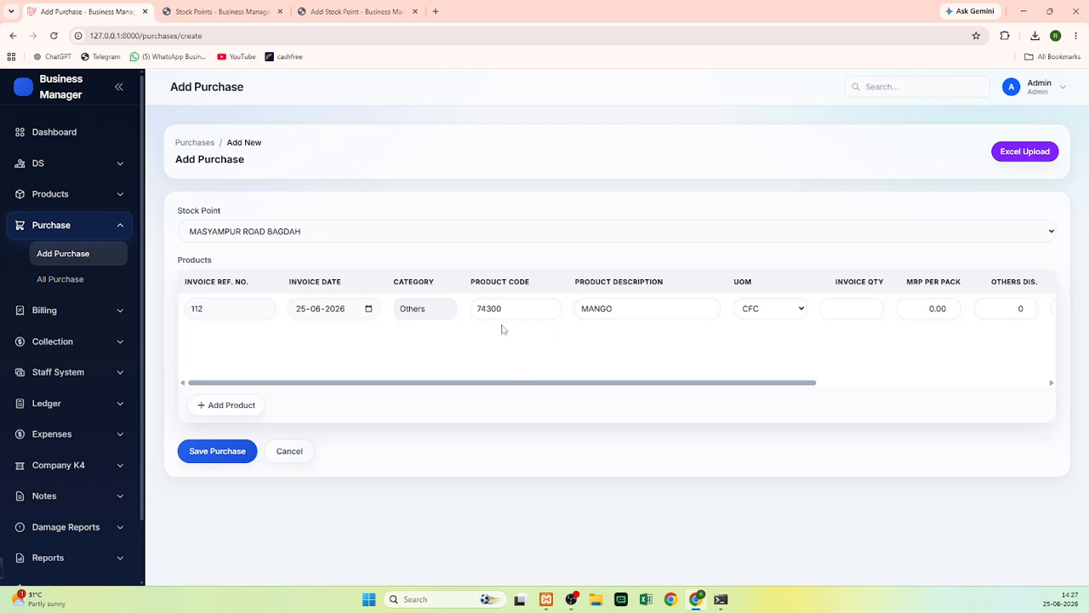
Set the MANGO line's invoice quantity to 4 and its MRP per pack to 150
{"action": "left_click_drag", "start_coordinate": [498, 382], "coordinate": [607, 391]}
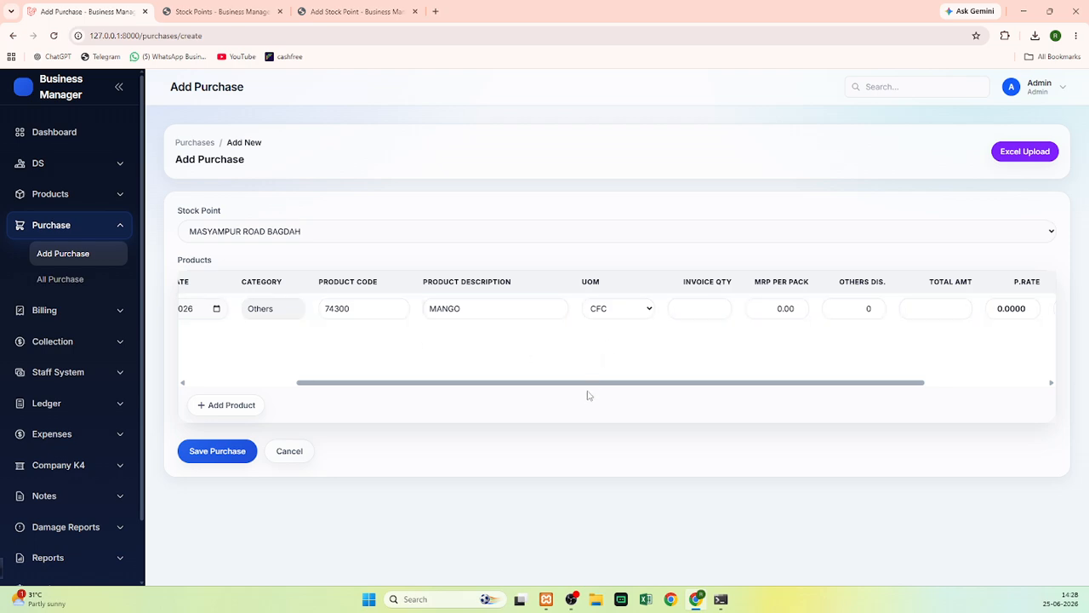
{"action": "left_click_drag", "start_coordinate": [588, 391], "coordinate": [631, 384]}
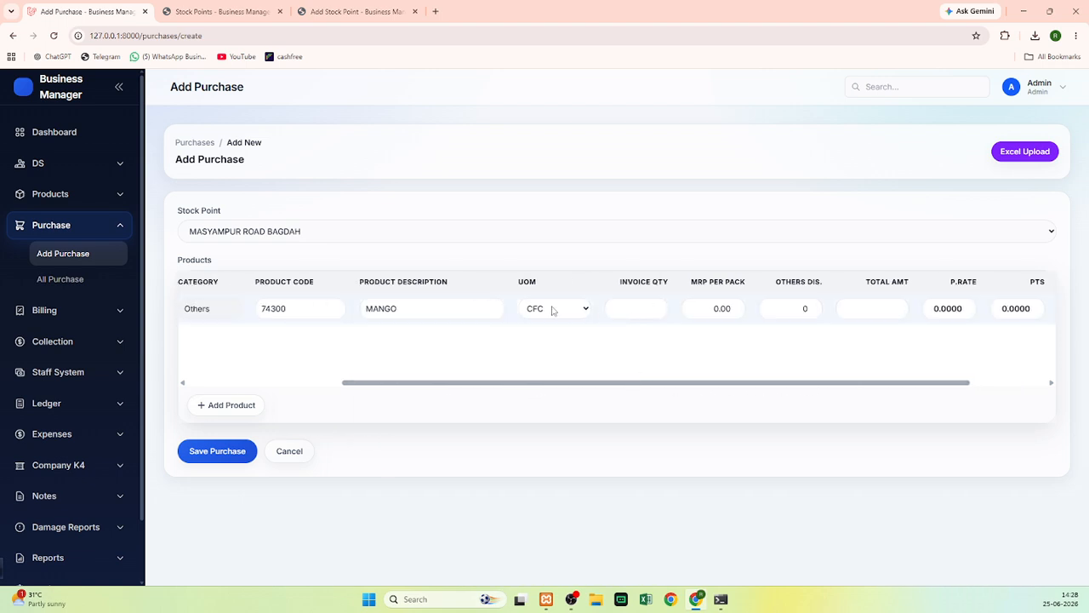
{"action": "left_click", "coordinate": [641, 308]}
{"action": "left_click_drag", "start_coordinate": [630, 383], "coordinate": [706, 385]}
{"action": "key", "text": "Tab"}
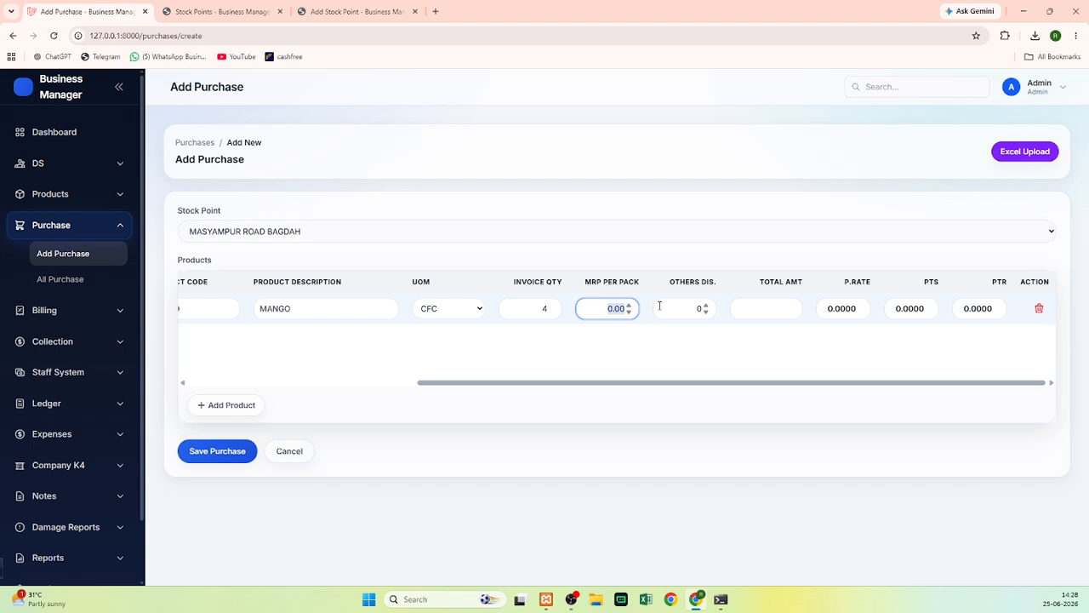
{"action": "type", "text": "150"}
Set the MANGO line's total amount to 600 and review the calculated P.Rate, PTS and PTR rates
{"action": "left_click", "coordinate": [685, 312]}
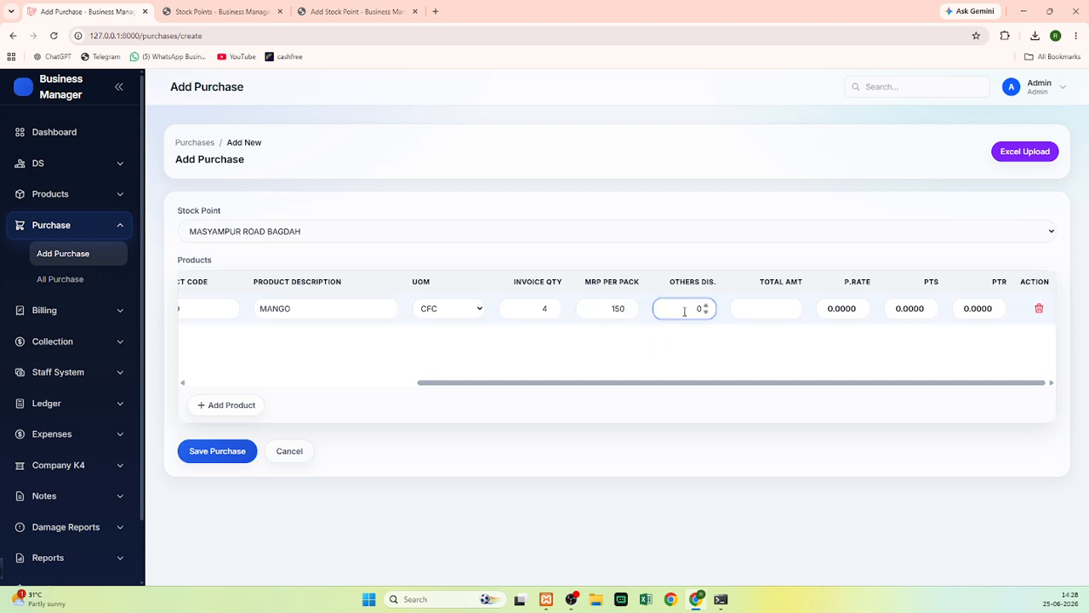
{"action": "left_click", "coordinate": [767, 307]}
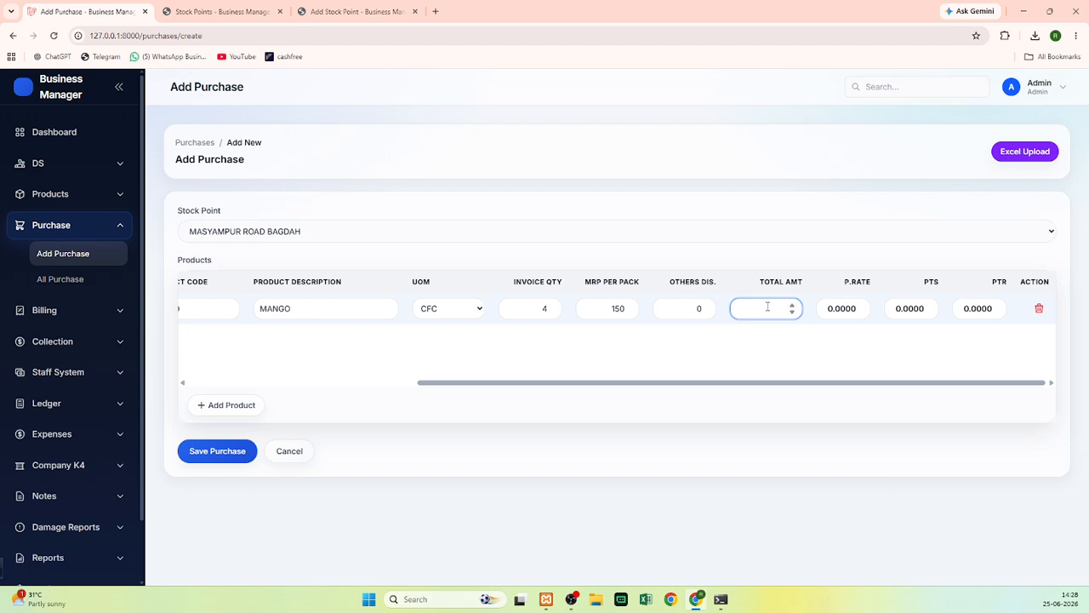
{"action": "type", "text": "600"}
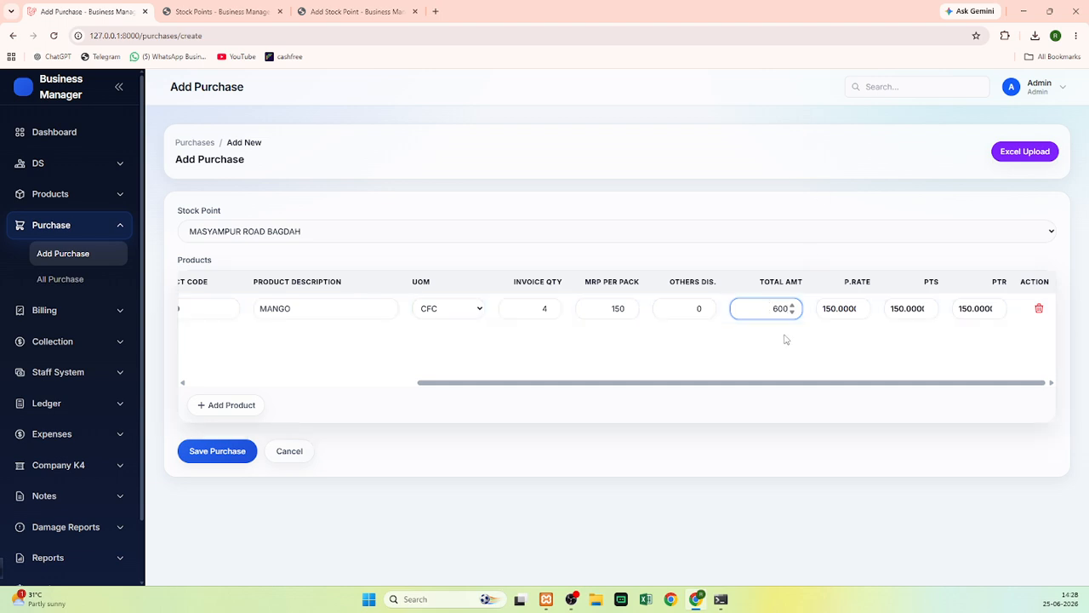
{"action": "left_click", "coordinate": [785, 345]}
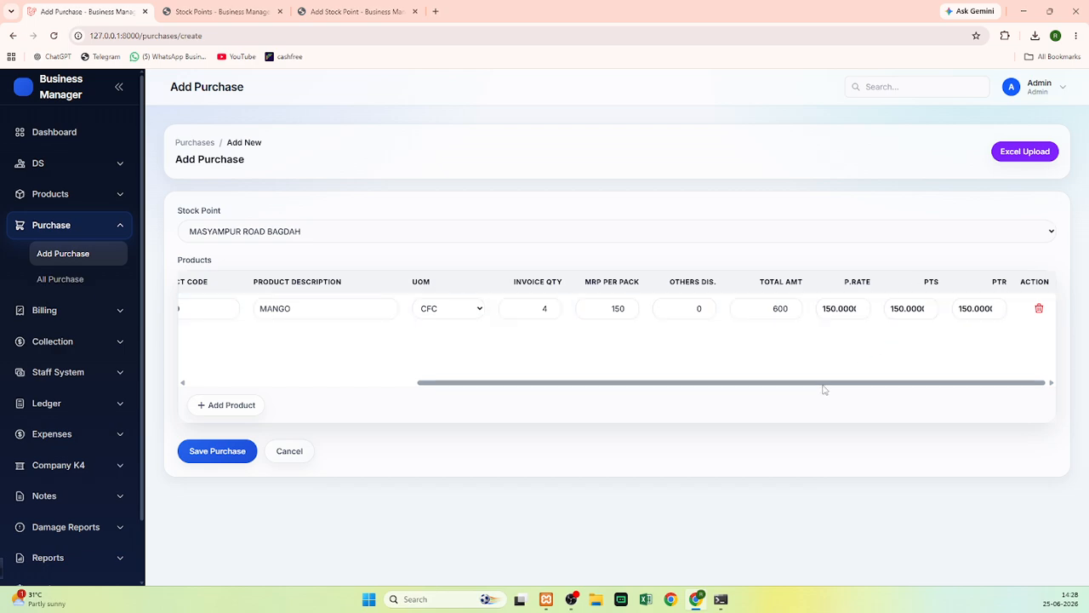
{"action": "left_click_drag", "start_coordinate": [845, 286], "coordinate": [939, 281]}
{"action": "left_click", "coordinate": [932, 281]}
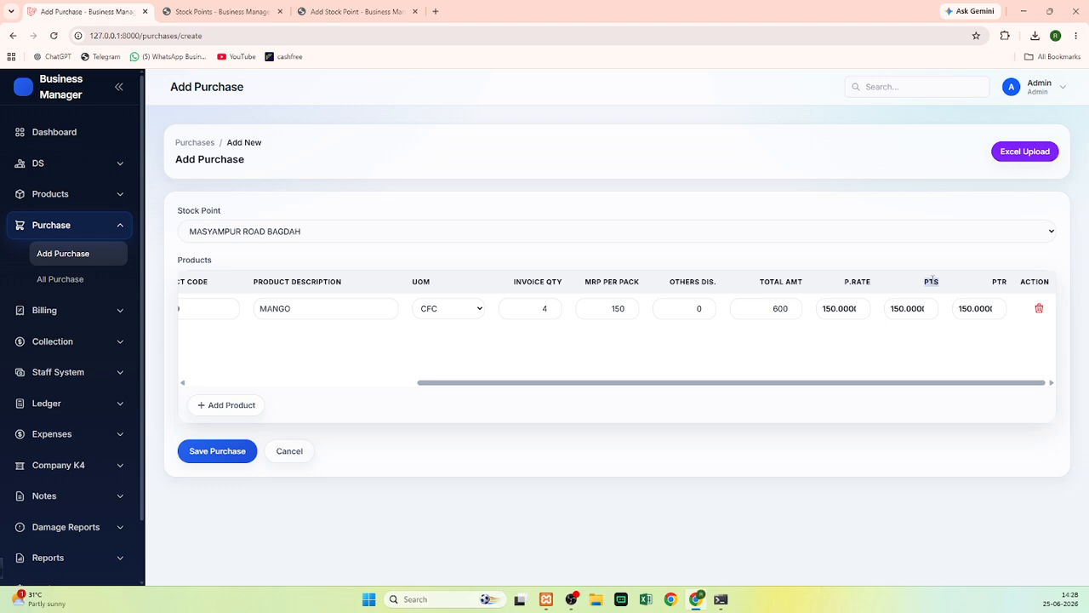
Set the MANGO line's PTS rate to 160, check the resulting PTR rate, and save the purchase
{"action": "double_click", "coordinate": [1002, 282]}
{"action": "left_click", "coordinate": [1003, 283]}
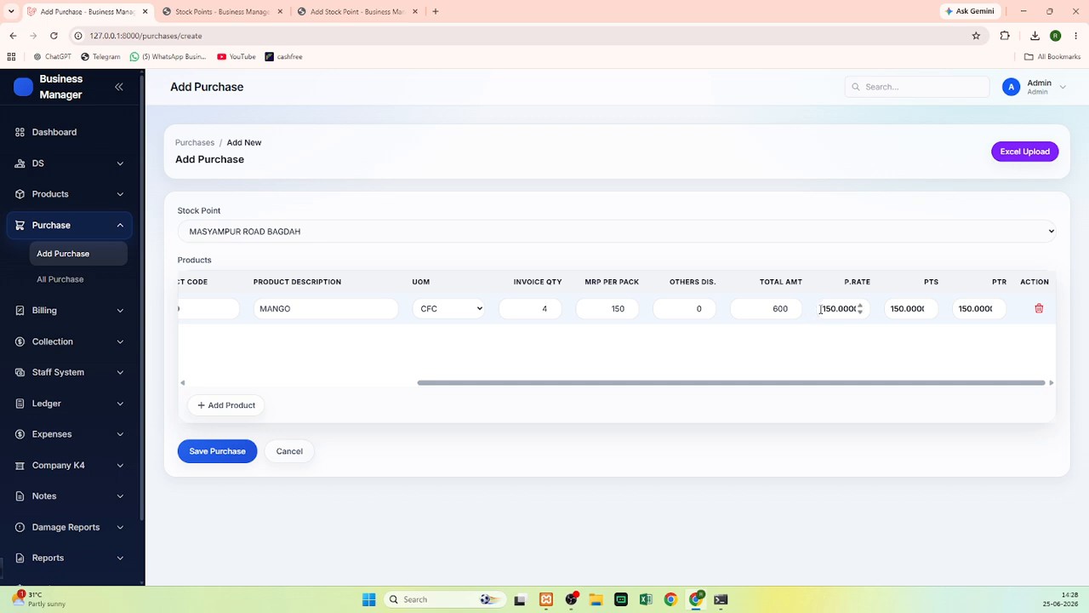
{"action": "left_click_drag", "start_coordinate": [821, 309], "coordinate": [851, 309]}
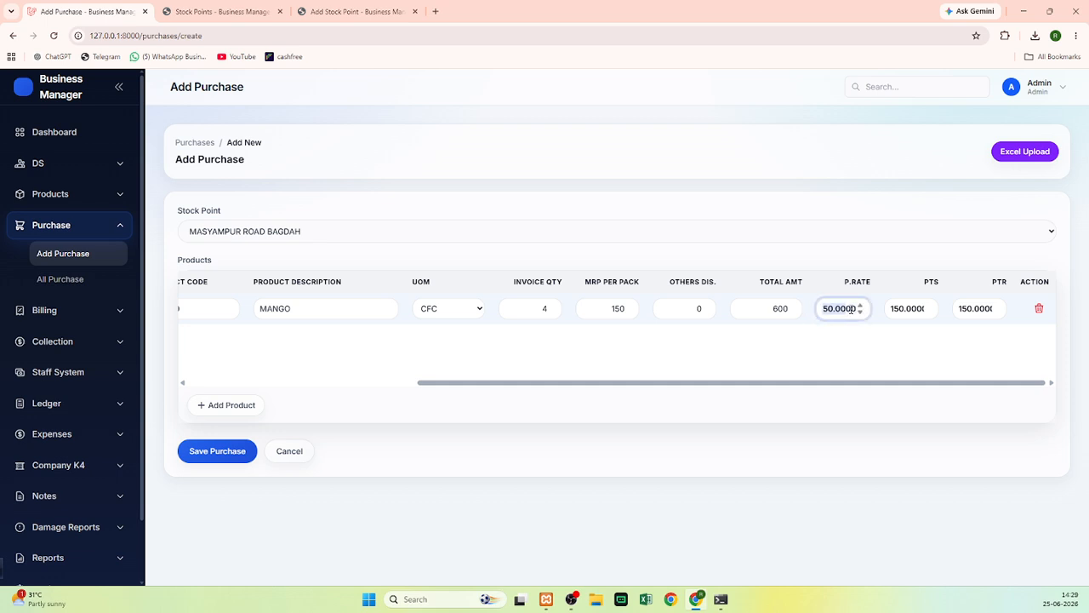
{"action": "left_click", "coordinate": [892, 309]}
{"action": "double_click", "coordinate": [892, 309]}
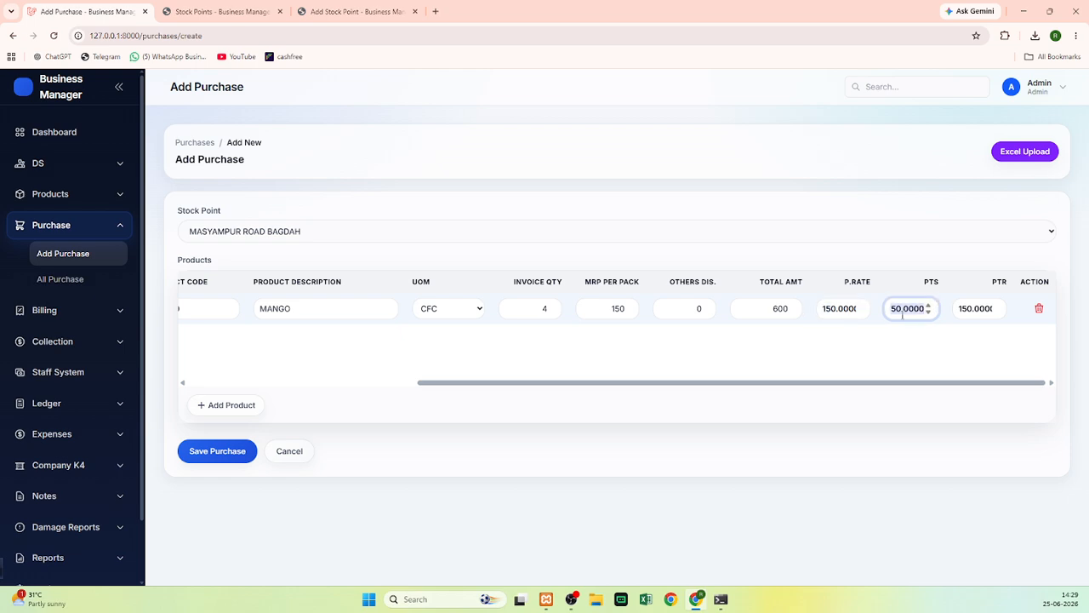
{"action": "type", "text": "160"}
{"action": "left_click_drag", "start_coordinate": [959, 308], "coordinate": [996, 313]}
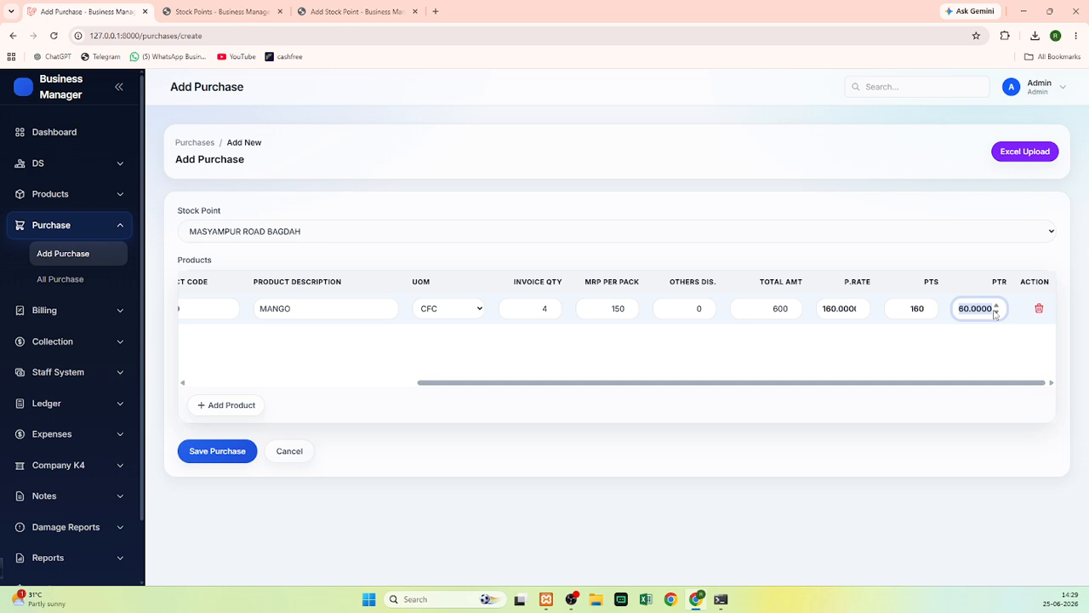
{"action": "left_click", "coordinate": [904, 349]}
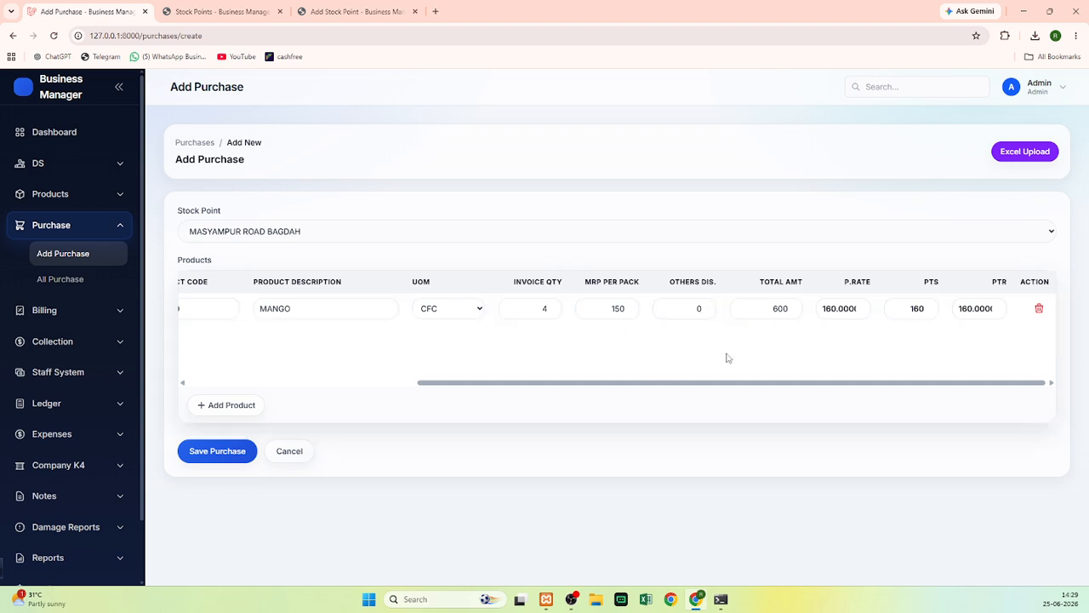
{"action": "left_click", "coordinate": [226, 456]}
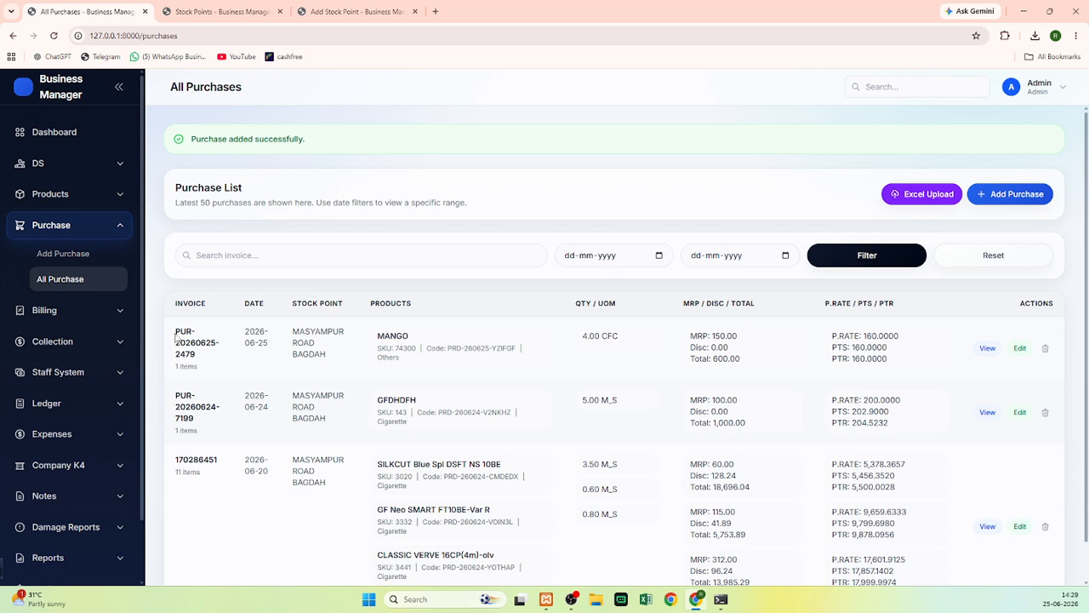
Review the new MANGO purchase in the purchase list, view its full details, and return to the list
{"action": "left_click_drag", "start_coordinate": [179, 336], "coordinate": [494, 367]}
{"action": "left_click", "coordinate": [497, 368]}
{"action": "left_click_drag", "start_coordinate": [830, 337], "coordinate": [811, 324]}
{"action": "left_click", "coordinate": [891, 358]}
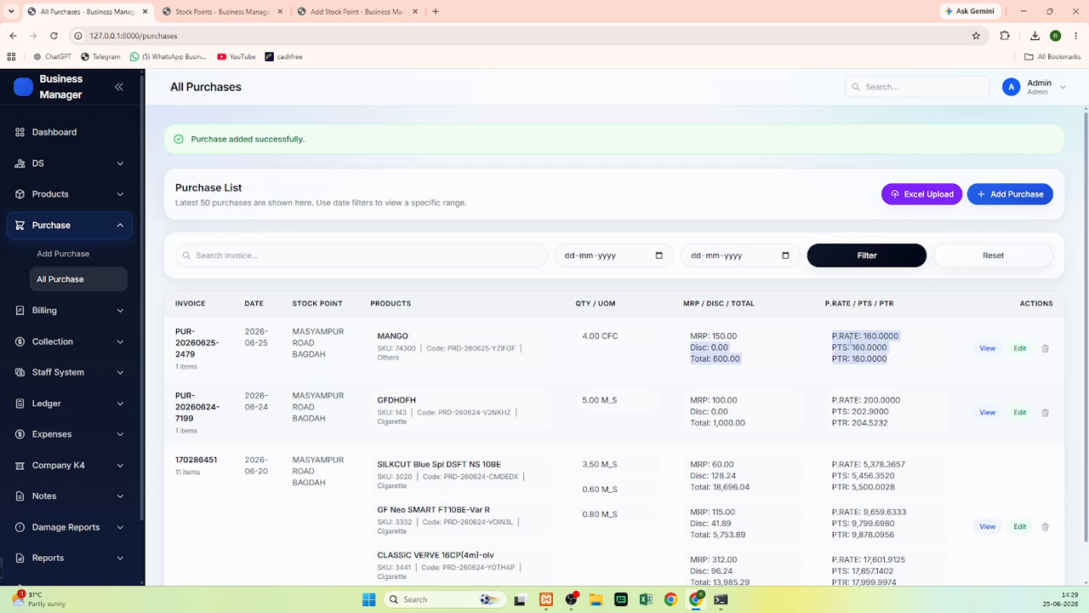
{"action": "left_click", "coordinate": [853, 344]}
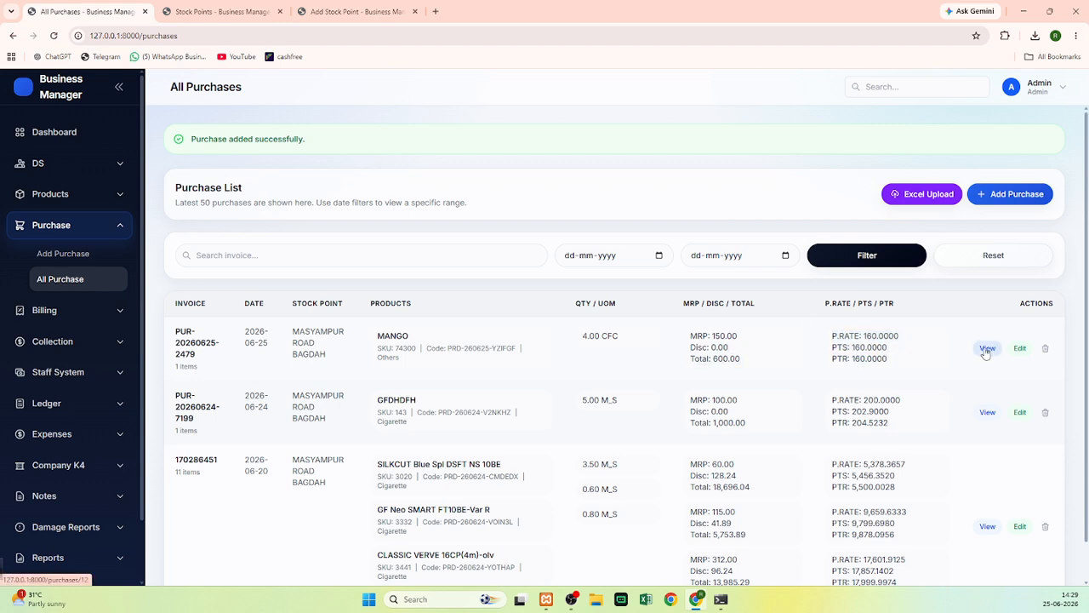
{"action": "left_click", "coordinate": [986, 349]}
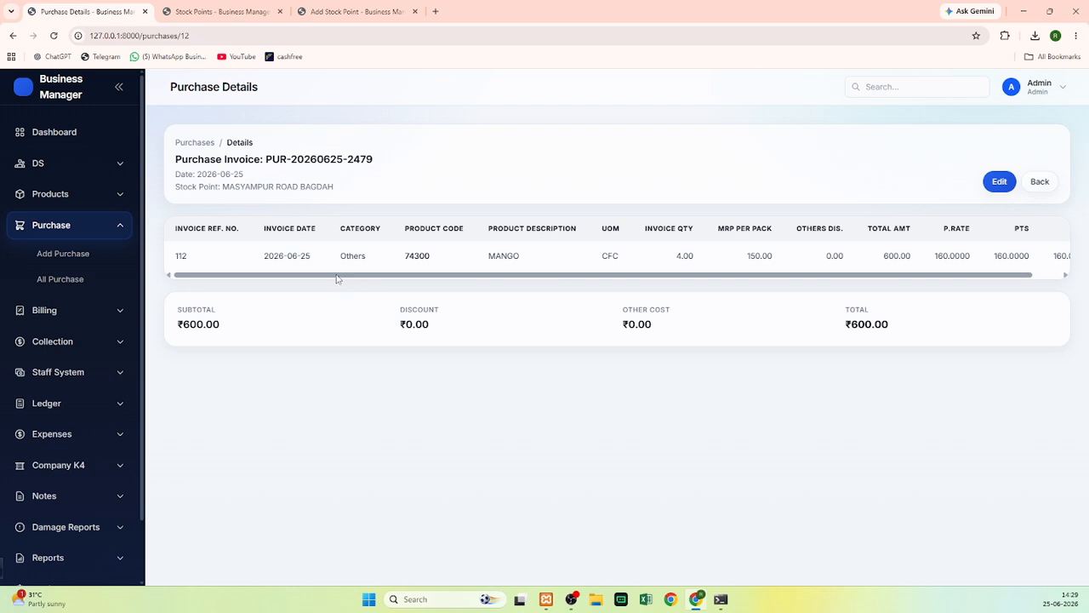
{"action": "left_click_drag", "start_coordinate": [340, 275], "coordinate": [503, 277]}
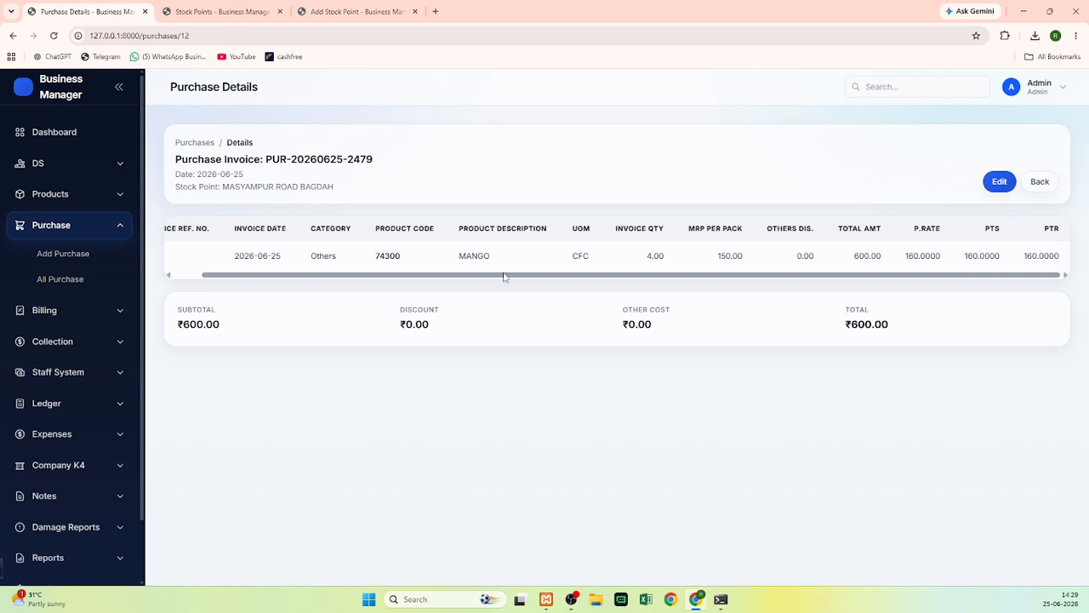
{"action": "left_click", "coordinate": [14, 36]}
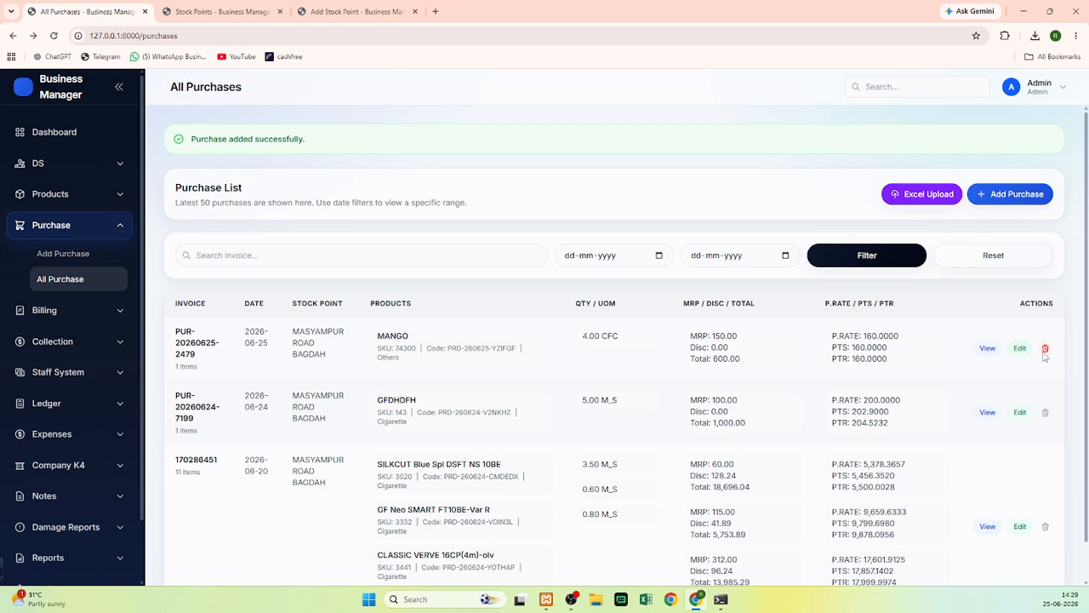
Examine the store wise stock of Cigarette and Others products, including MANGO, across all stock points
{"action": "left_click", "coordinate": [100, 224]}
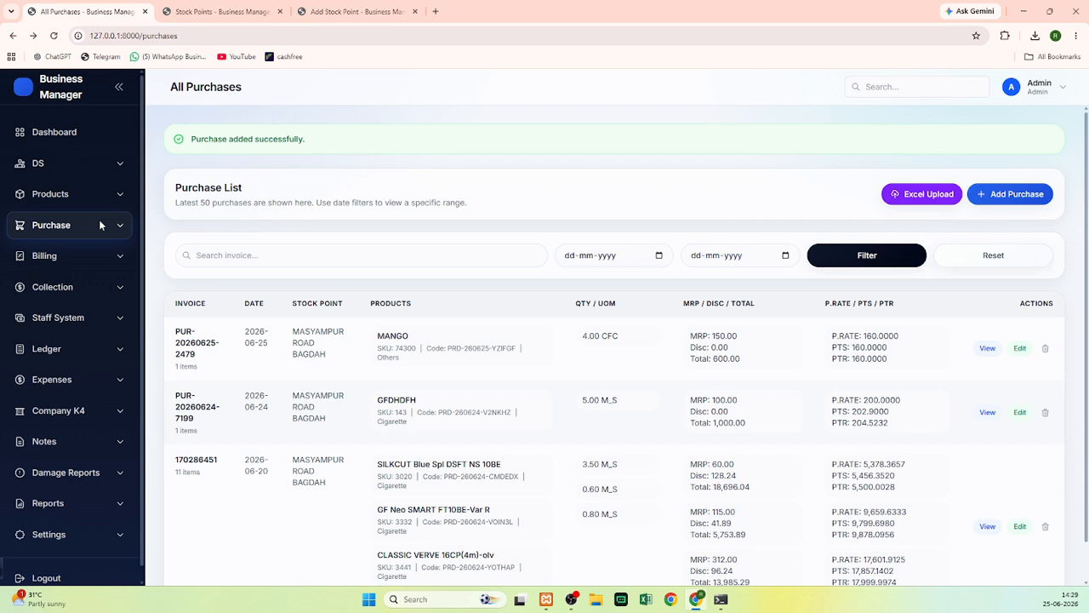
{"action": "left_click", "coordinate": [55, 196]}
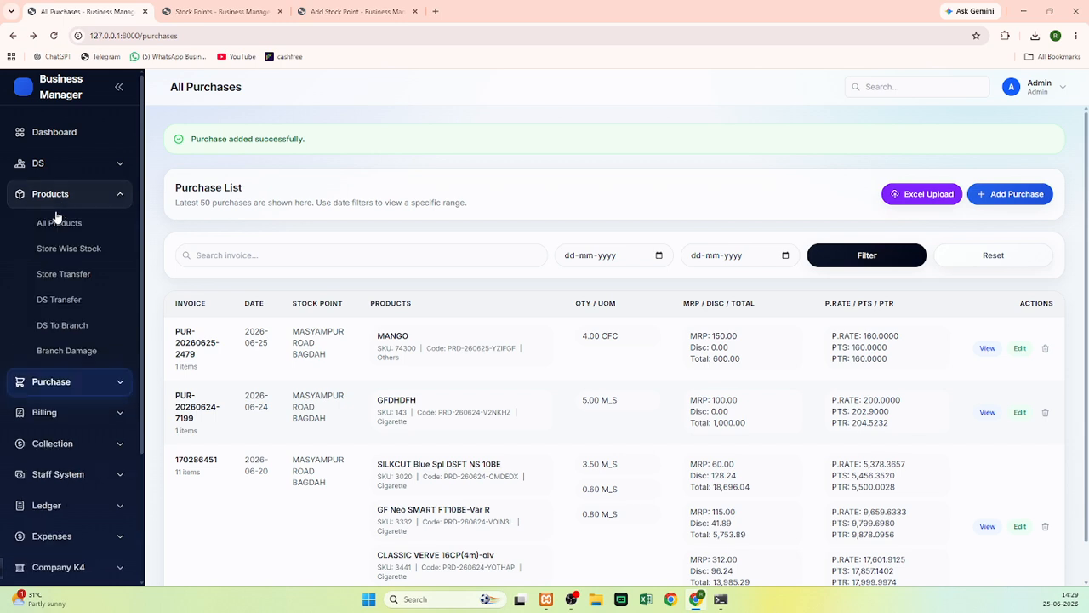
{"action": "left_click", "coordinate": [83, 258]}
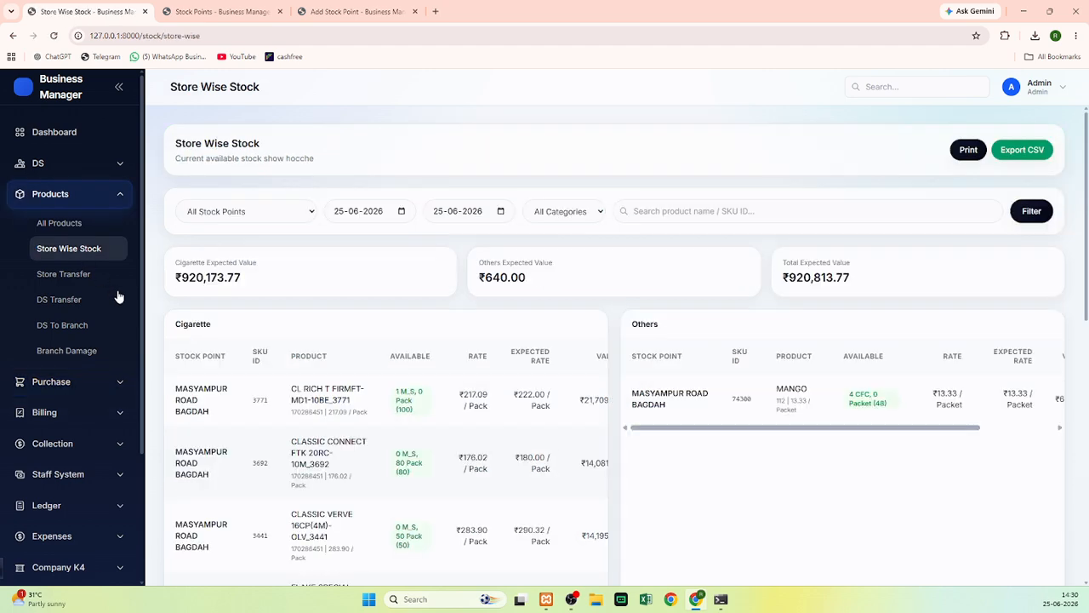
{"action": "scroll", "coordinate": [366, 443], "scroll_direction": "down", "scroll_amount": 2}
{"action": "scroll", "coordinate": [366, 442], "scroll_direction": "down", "scroll_amount": 7}
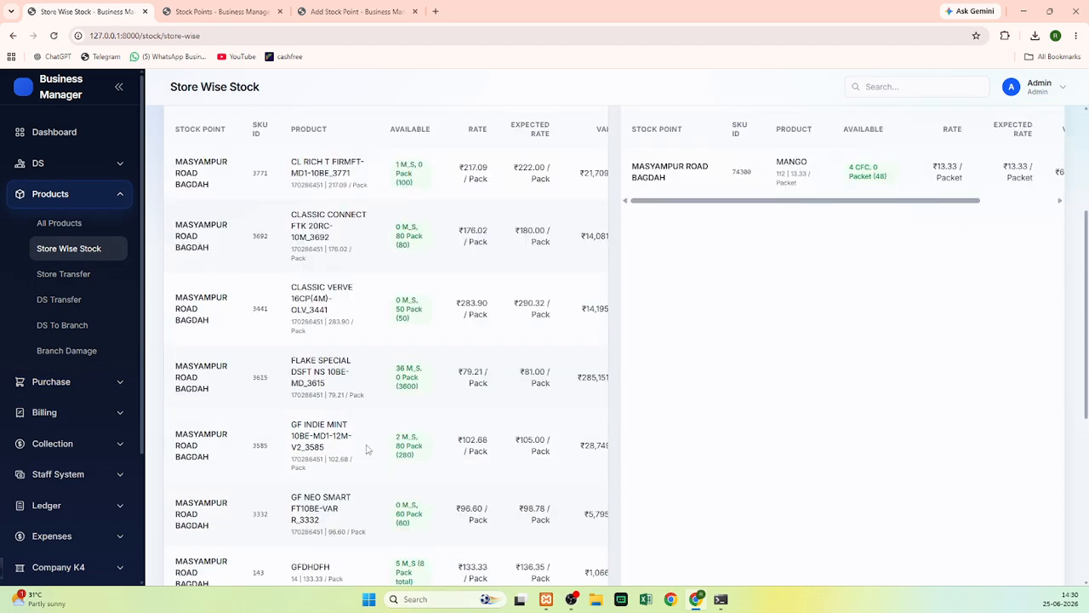
{"action": "scroll", "coordinate": [367, 449], "scroll_direction": "up", "scroll_amount": 10}
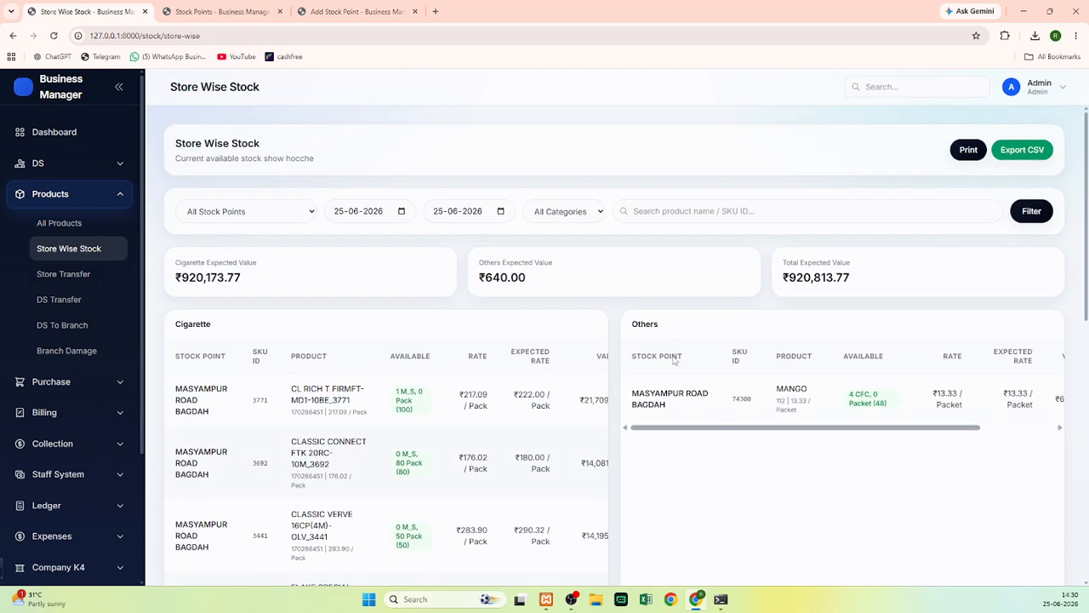
Filter the store wise stock by HOSPITAL ROAD BAGDAH, followed by MASYAMPUR ROAD BAGDAH
{"action": "left_click", "coordinate": [239, 206]}
{"action": "left_click", "coordinate": [210, 247]}
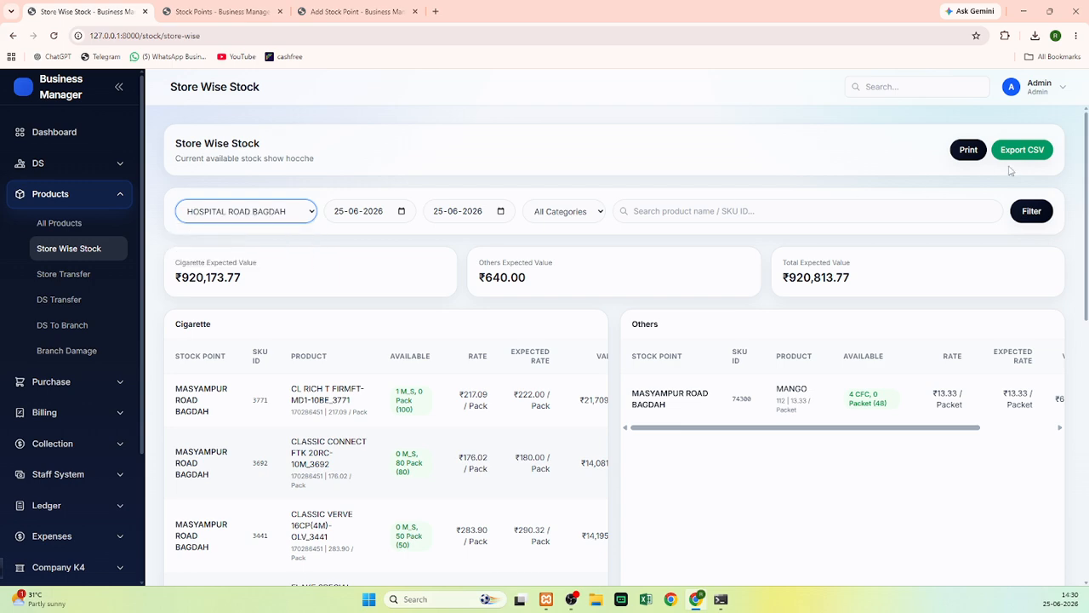
{"action": "left_click", "coordinate": [1033, 213]}
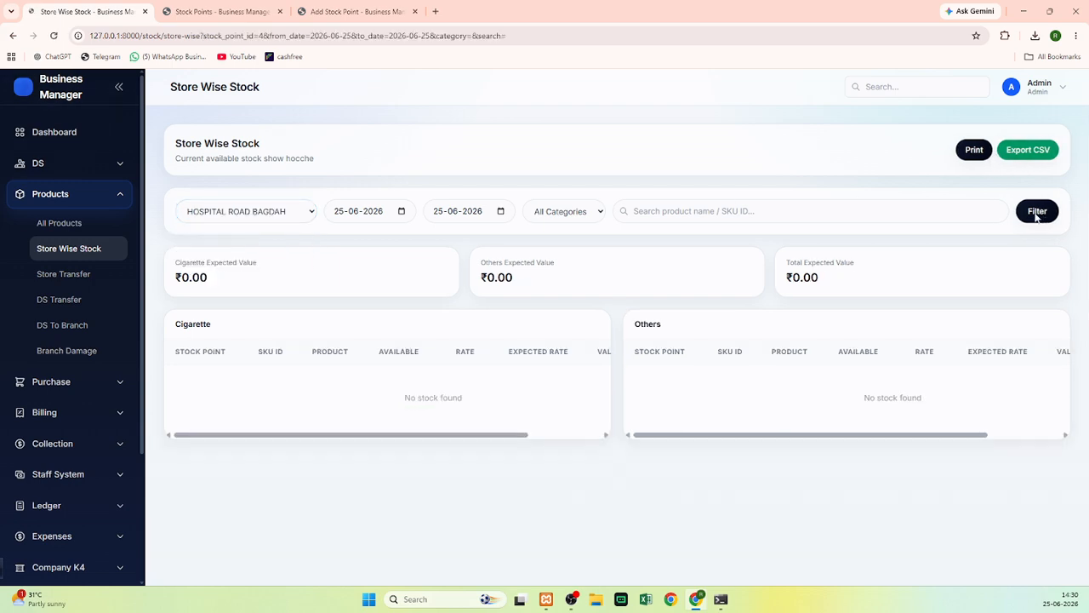
{"action": "left_click", "coordinate": [246, 216]}
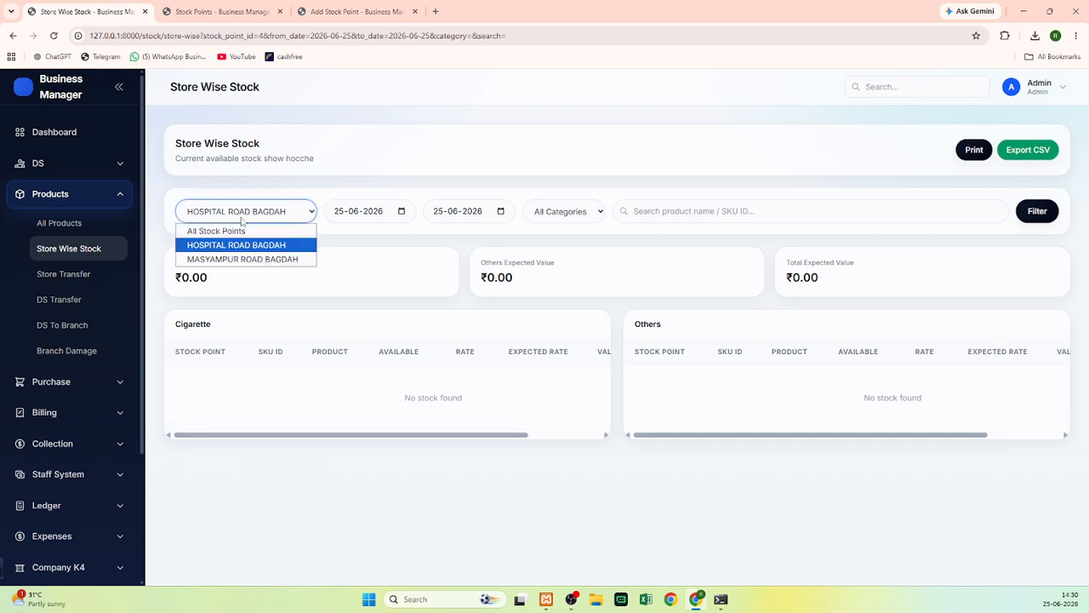
{"action": "left_click", "coordinate": [233, 260]}
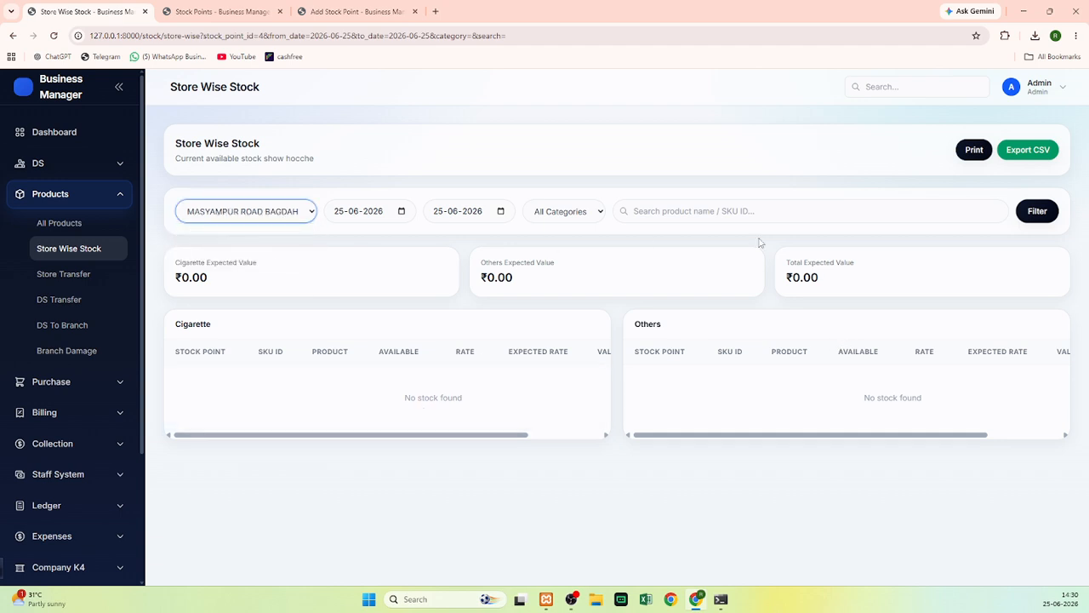
{"action": "left_click", "coordinate": [1038, 212]}
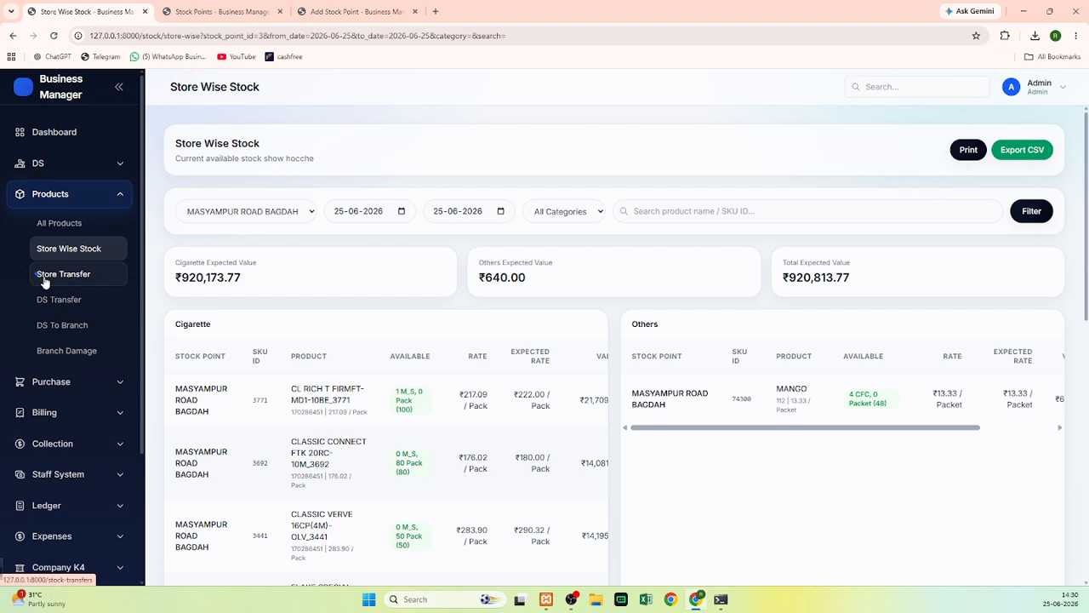
View the print version of the MASYAMPUR ROAD BAGDAH stock report and return to the stock page
{"action": "left_click", "coordinate": [962, 161]}
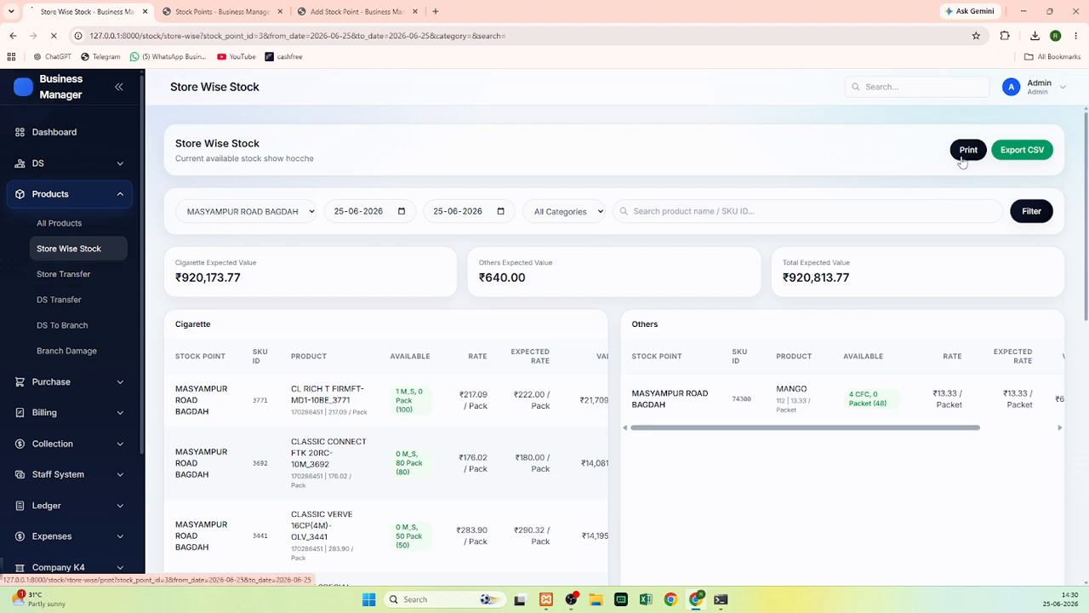
{"action": "scroll", "coordinate": [449, 301], "scroll_direction": "down", "scroll_amount": 1}
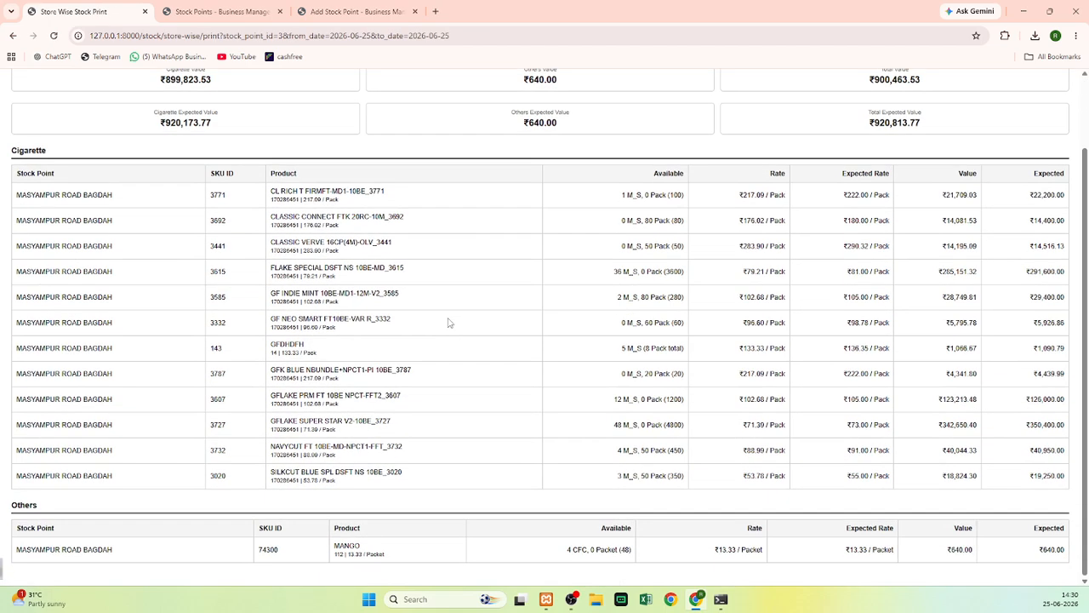
{"action": "scroll", "coordinate": [450, 321], "scroll_direction": "up", "scroll_amount": 1}
{"action": "left_click", "coordinate": [13, 35]}
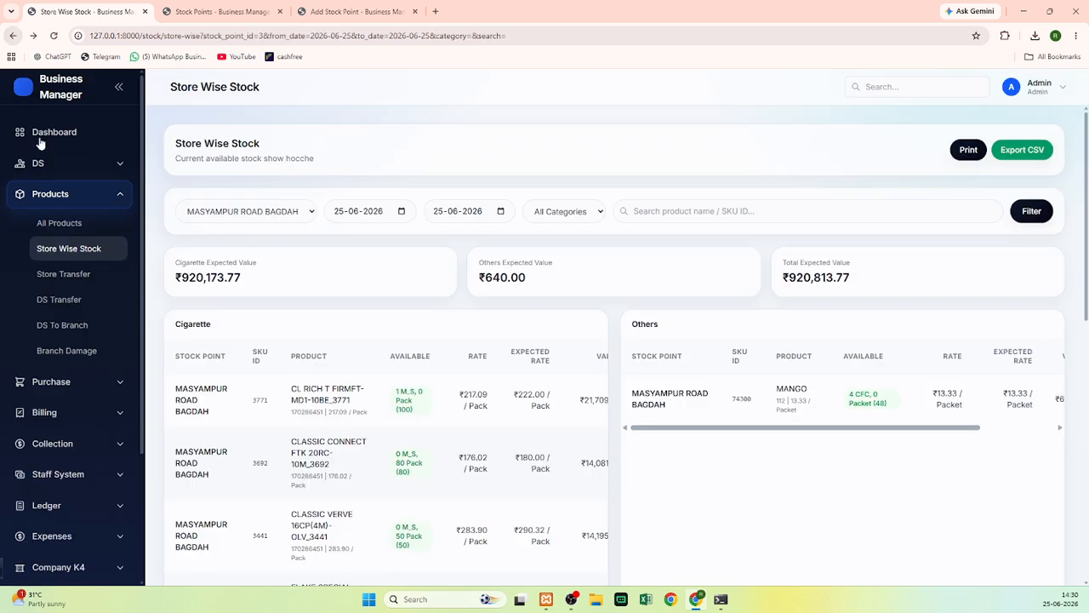
Start a new store-to-store stock transfer
{"action": "left_click", "coordinate": [55, 277]}
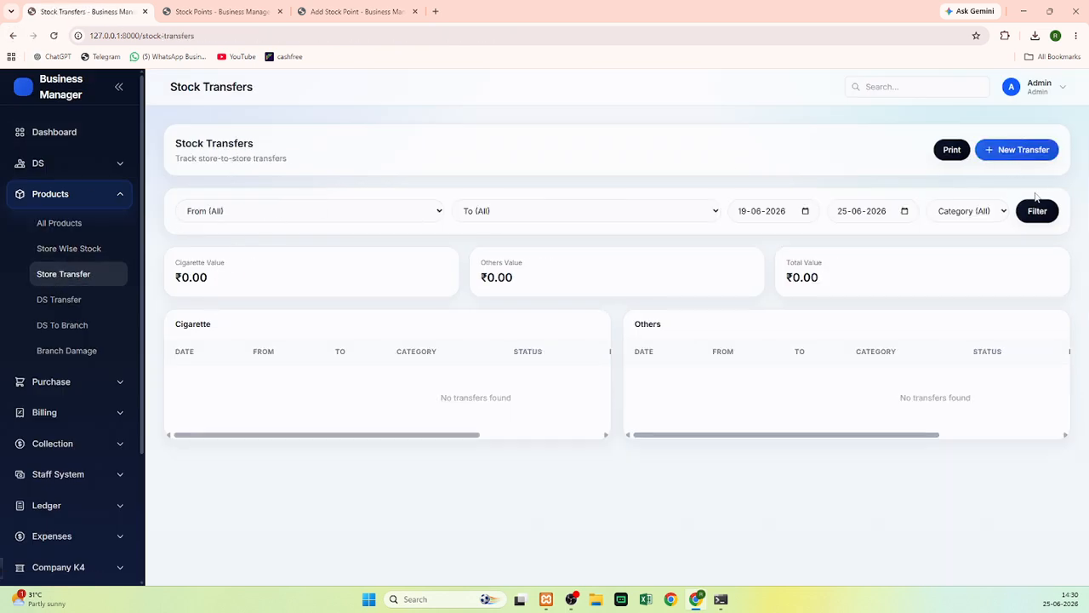
{"action": "left_click", "coordinate": [999, 157]}
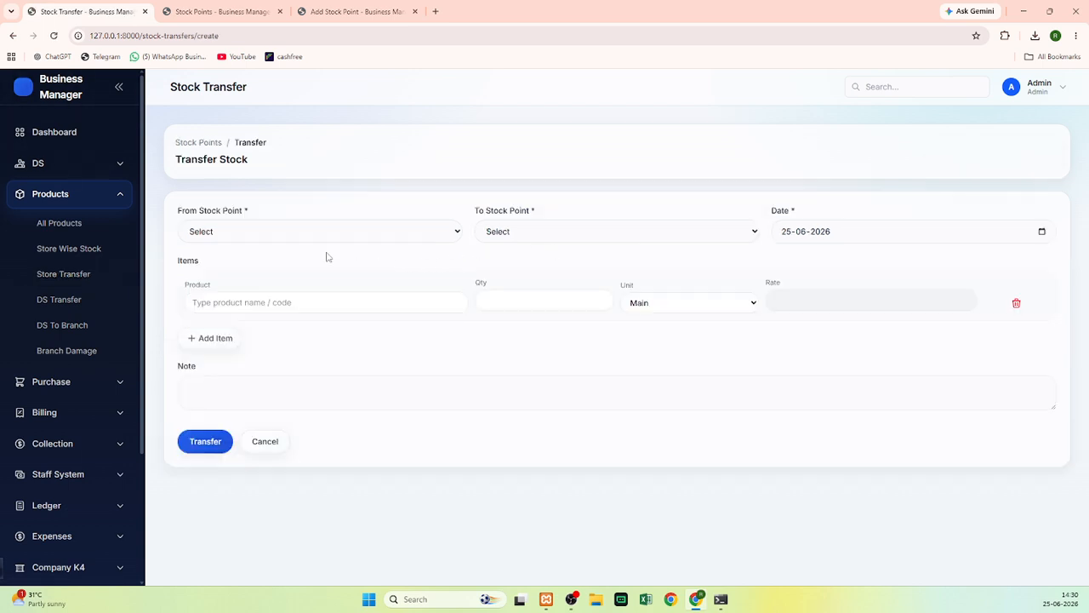
{"action": "left_click", "coordinate": [227, 231]}
{"action": "left_click", "coordinate": [210, 268]}
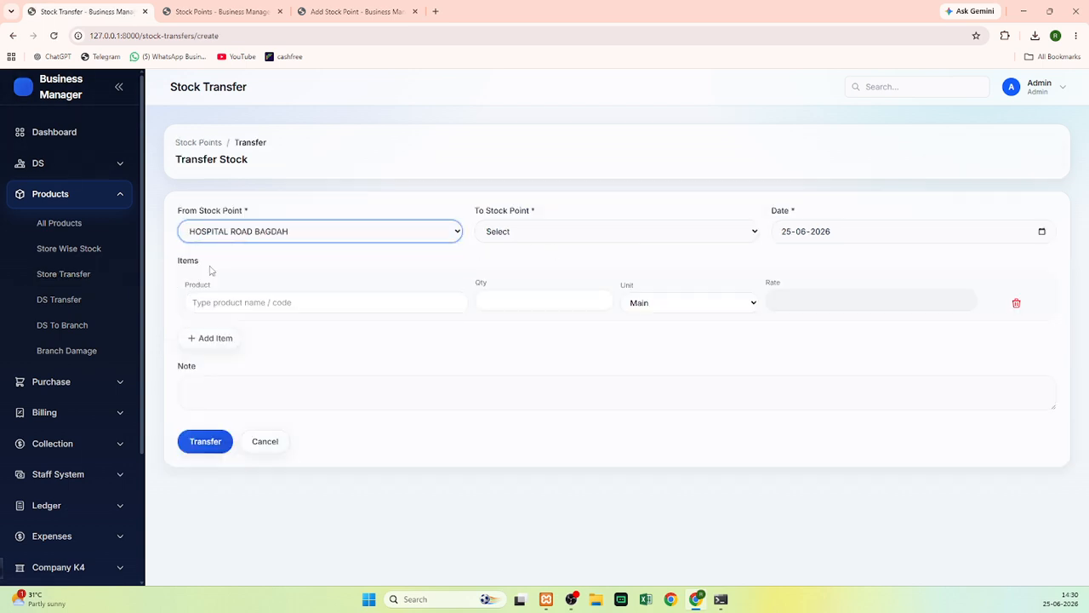
{"action": "left_click", "coordinate": [506, 231]}
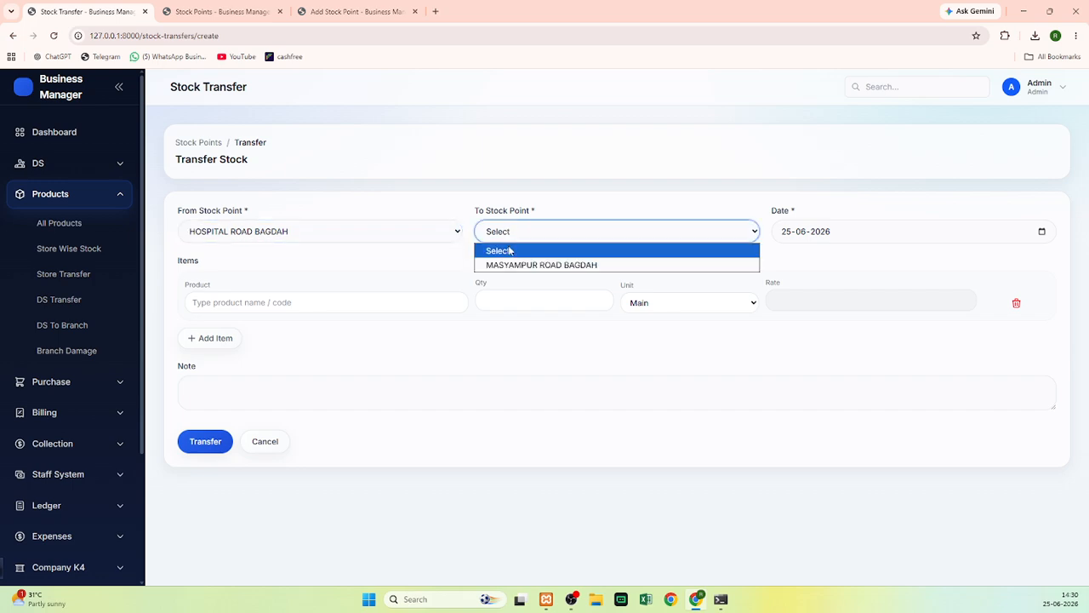
Set the transfer's source stock point to MASYAMPUR ROAD BAGDAH and its destination to HOSPITAL ROAD BAGDAH
{"action": "left_click", "coordinate": [290, 234]}
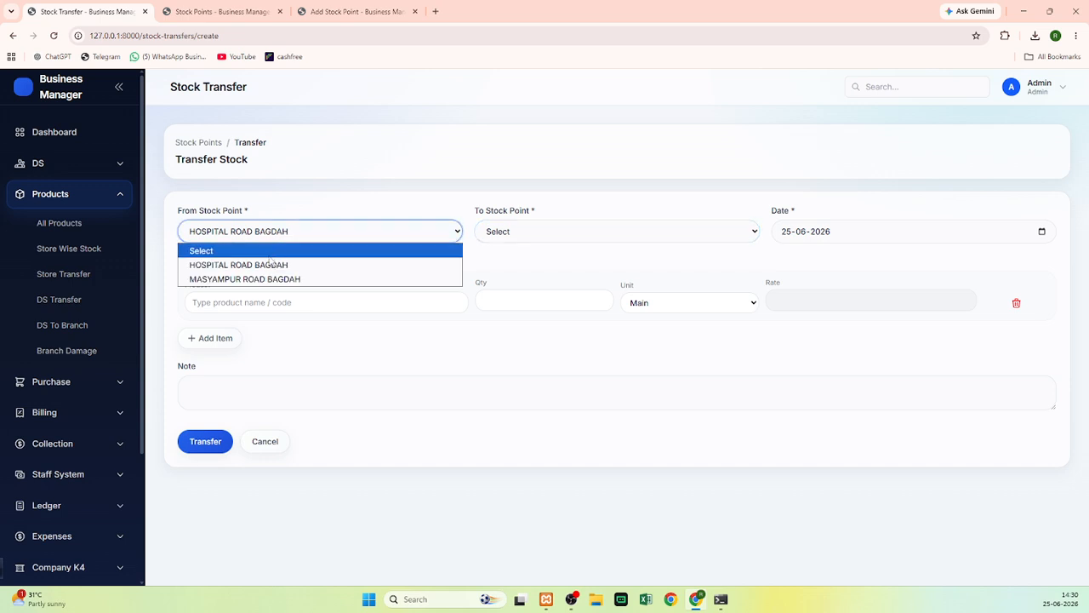
{"action": "left_click", "coordinate": [263, 279]}
{"action": "left_click", "coordinate": [485, 232]}
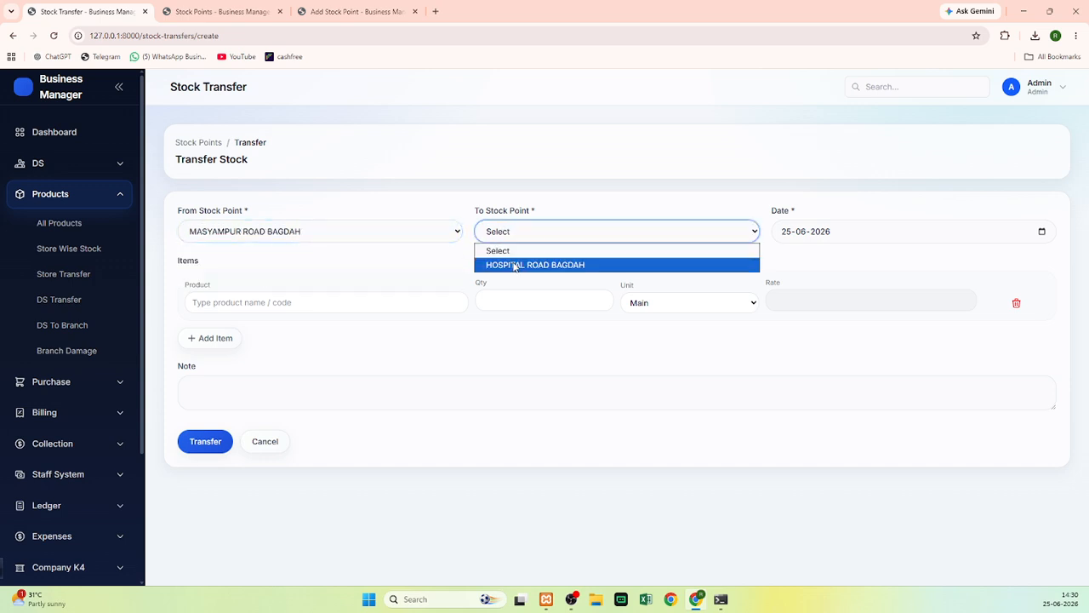
{"action": "left_click", "coordinate": [515, 264]}
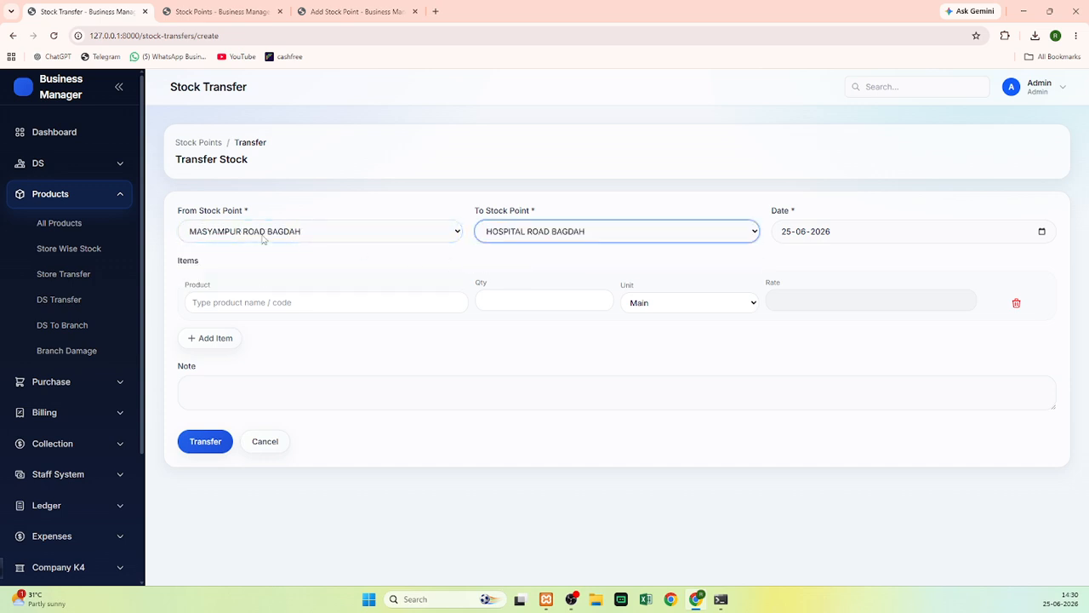
Search for code 743 and add the MANGO product (SKU 74300) to the stock transfer's items
{"action": "left_click", "coordinate": [252, 302]}
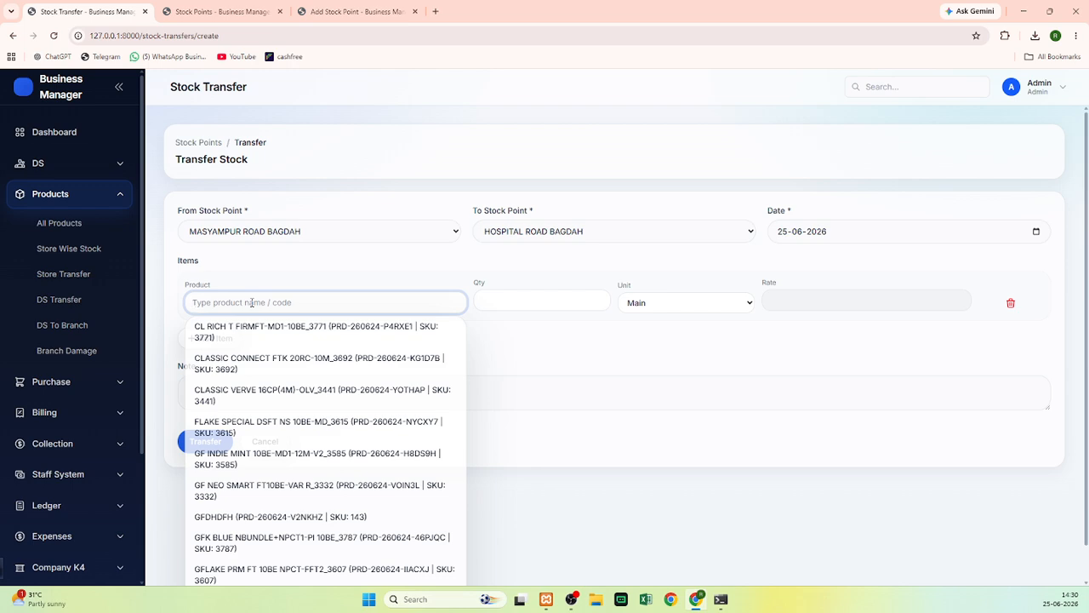
{"action": "type", "text": "743"}
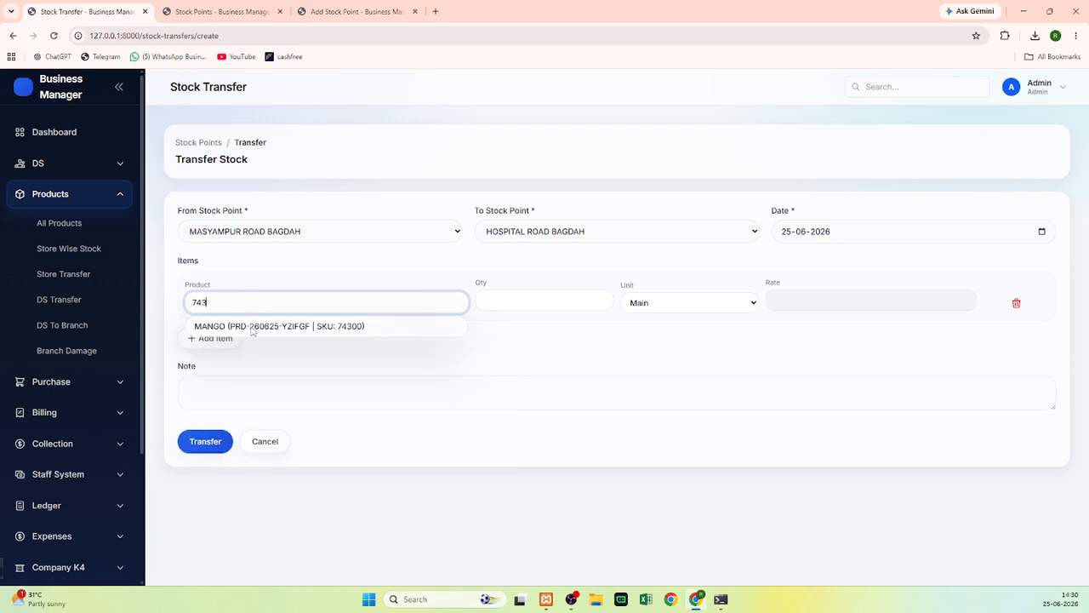
{"action": "left_click", "coordinate": [252, 326]}
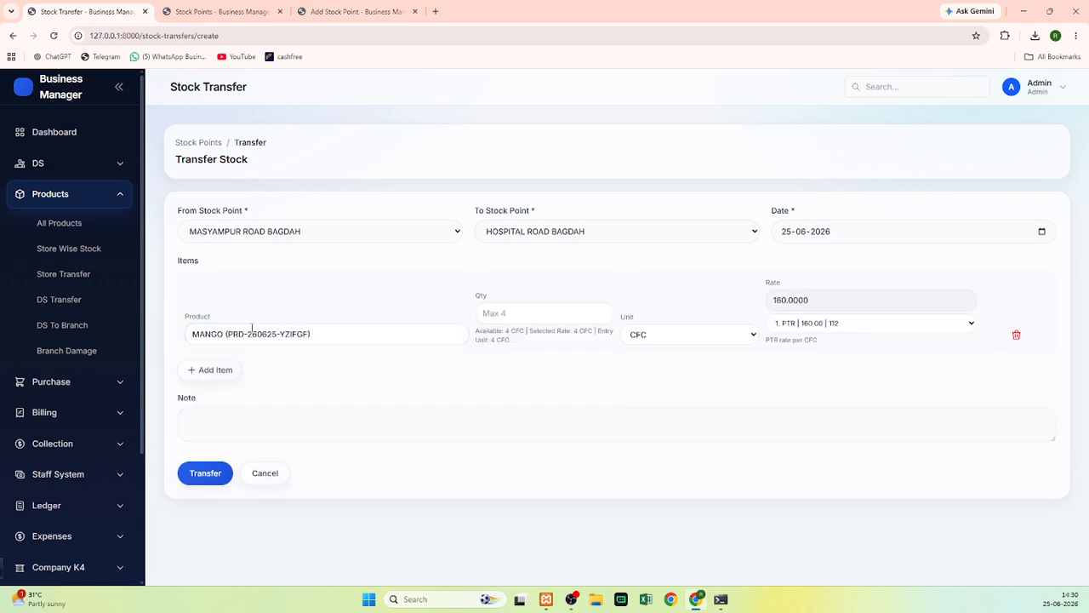
{"action": "left_click", "coordinate": [509, 318]}
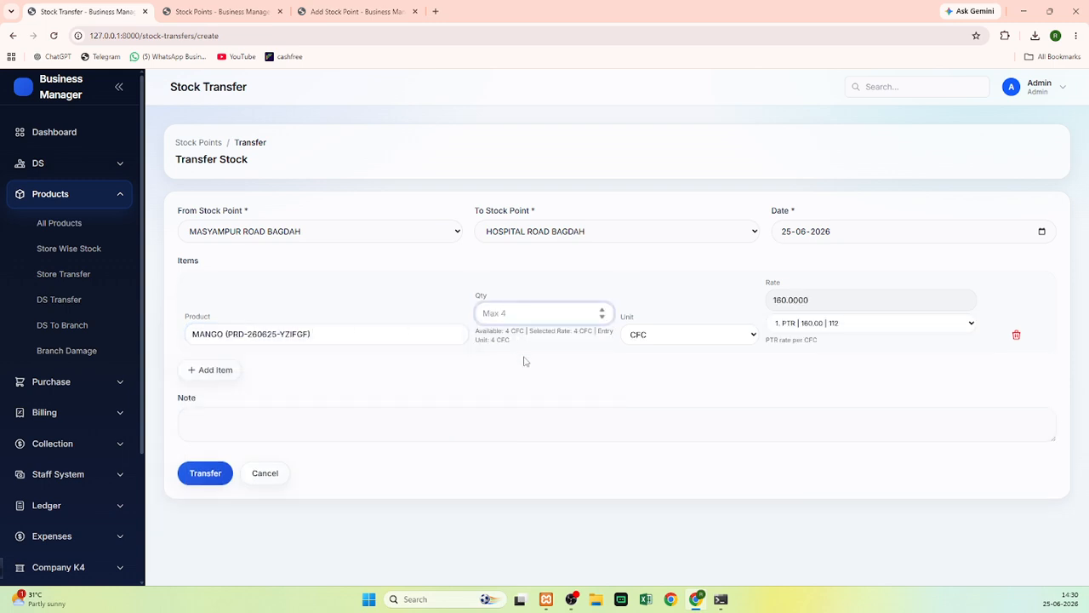
Switch the MANGO item's unit to Packet and back to CFC
{"action": "left_click", "coordinate": [666, 337]}
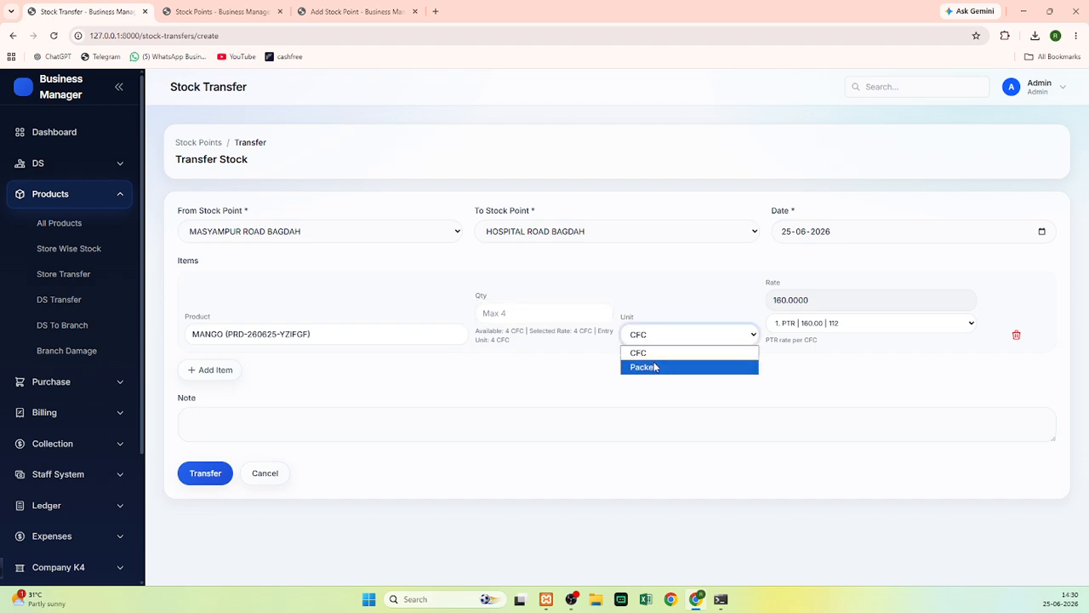
{"action": "left_click", "coordinate": [655, 367]}
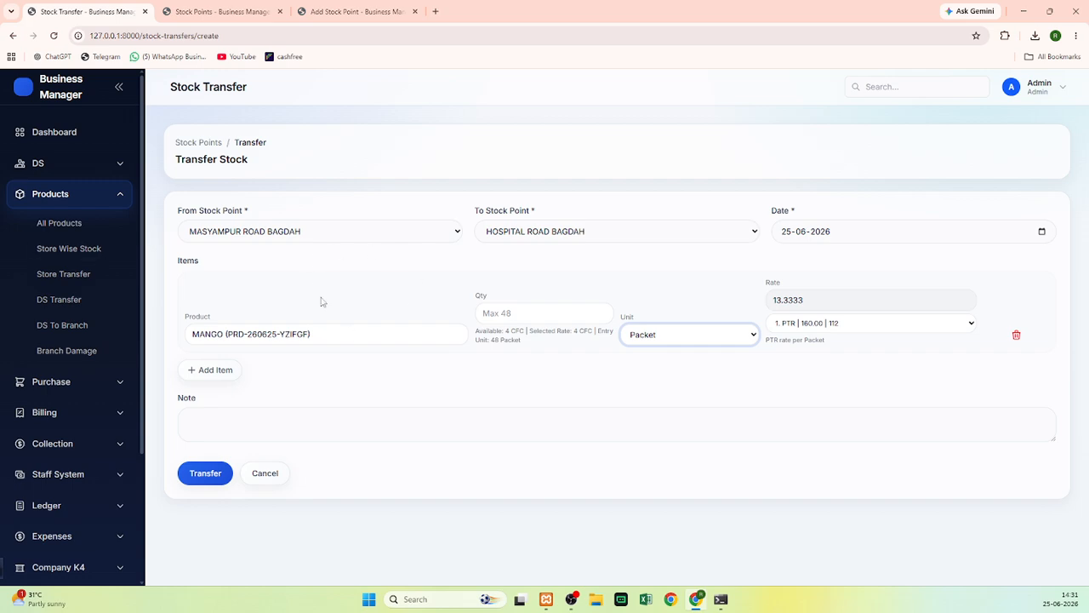
{"action": "left_click", "coordinate": [657, 337]}
{"action": "left_click", "coordinate": [651, 352]}
Set the MANGO quantity to 1 CFC and submit the stock transfer
{"action": "left_click", "coordinate": [511, 315]}
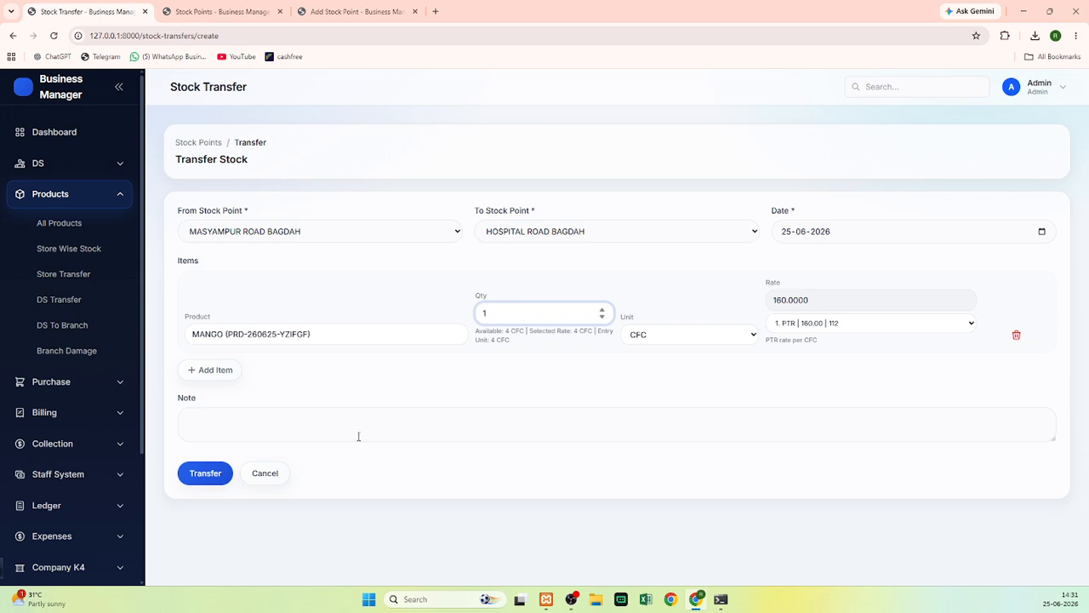
{"action": "left_click", "coordinate": [209, 475]}
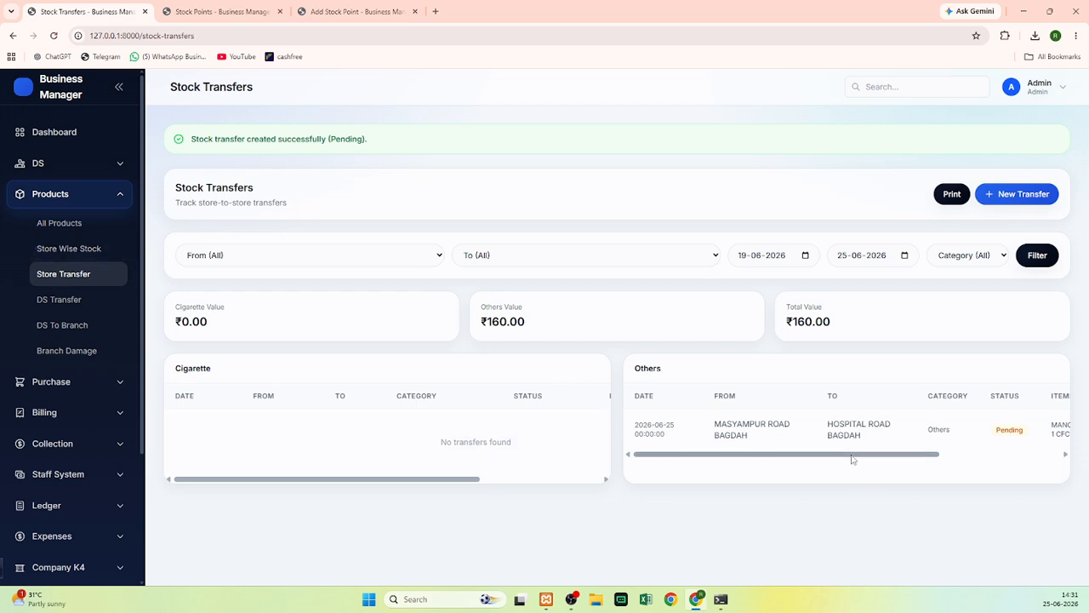
Examine the status, items and available actions of the new MANGO transfer in the Others list
{"action": "left_click_drag", "start_coordinate": [853, 458], "coordinate": [974, 458]}
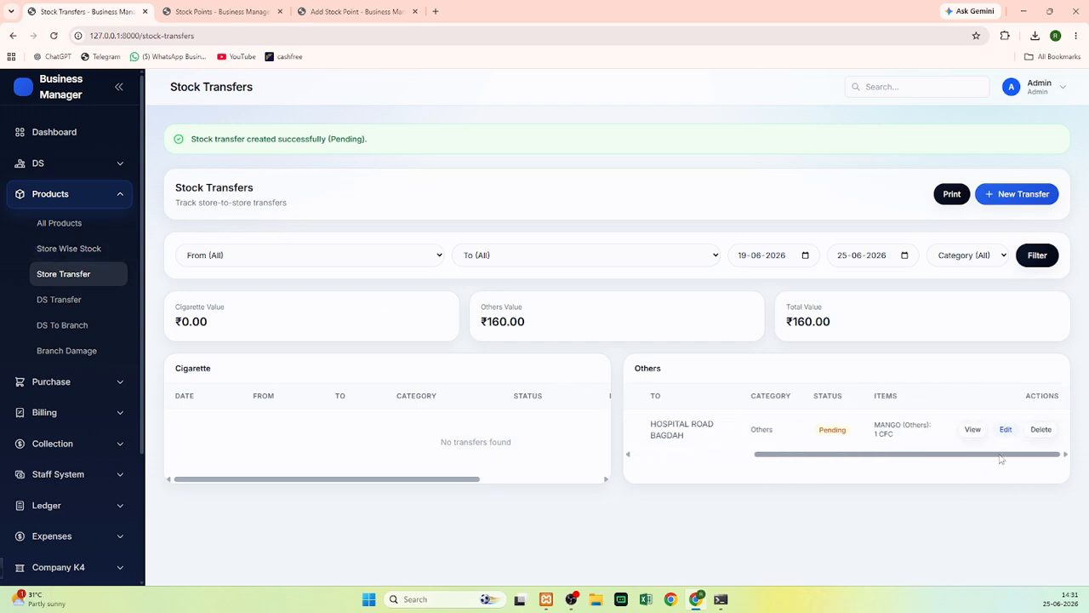
{"action": "double_click", "coordinate": [828, 427]}
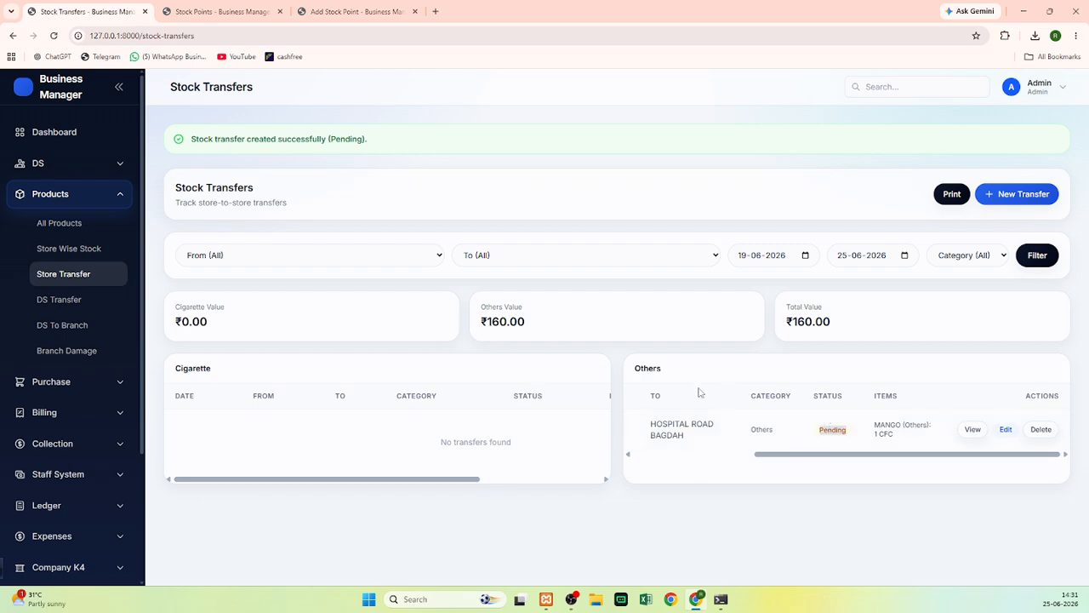
{"action": "left_click", "coordinate": [839, 433]}
Start a new DS transfer with MASYAMPUR ROAD BAGDAH as its stock point
{"action": "left_click", "coordinate": [63, 305]}
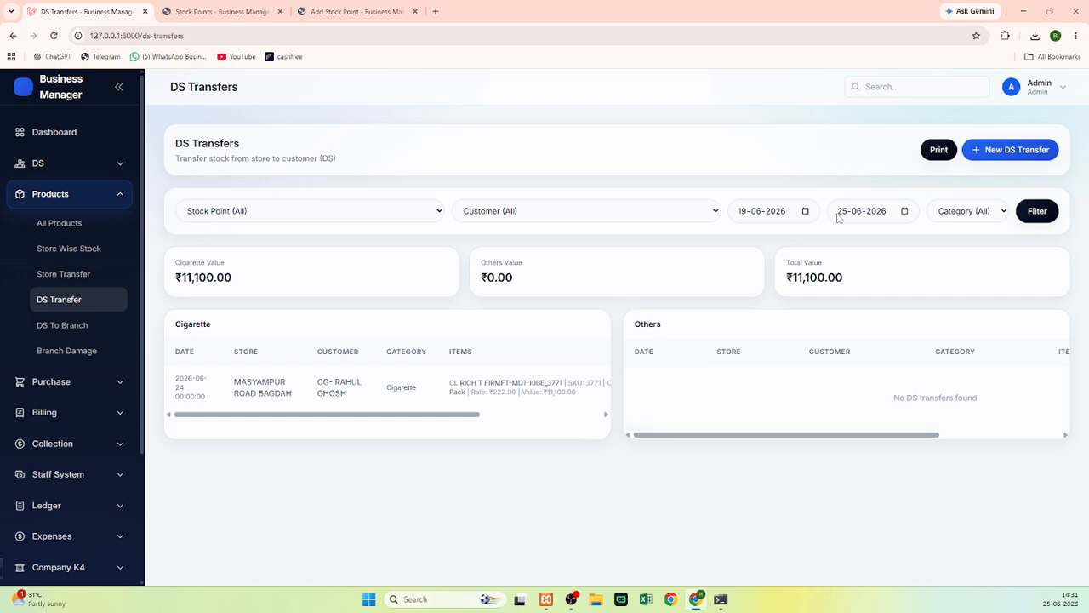
{"action": "left_click", "coordinate": [1030, 153]}
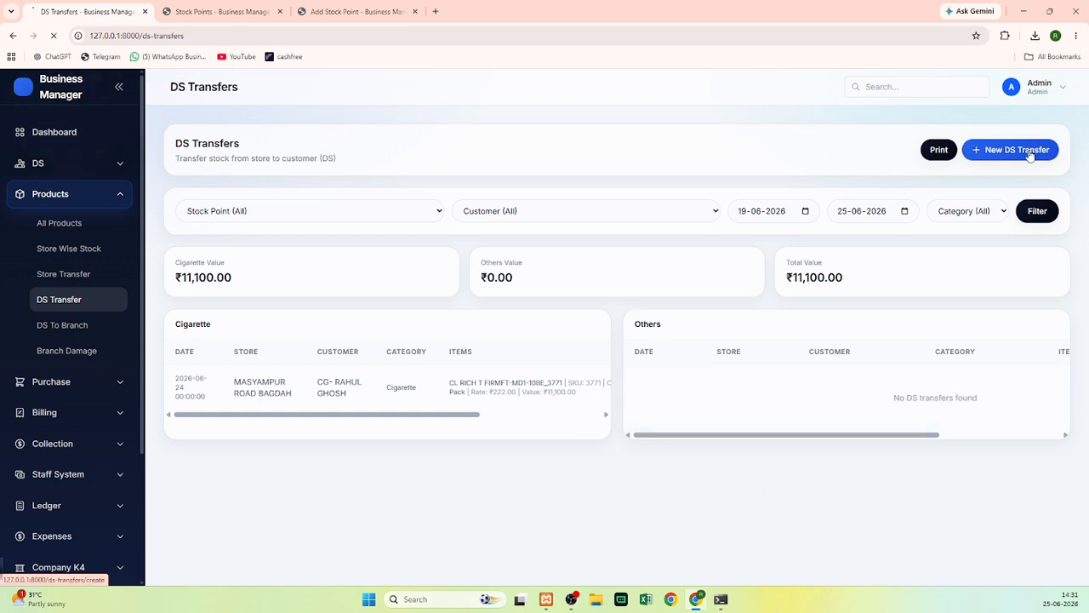
{"action": "left_click", "coordinate": [241, 233]}
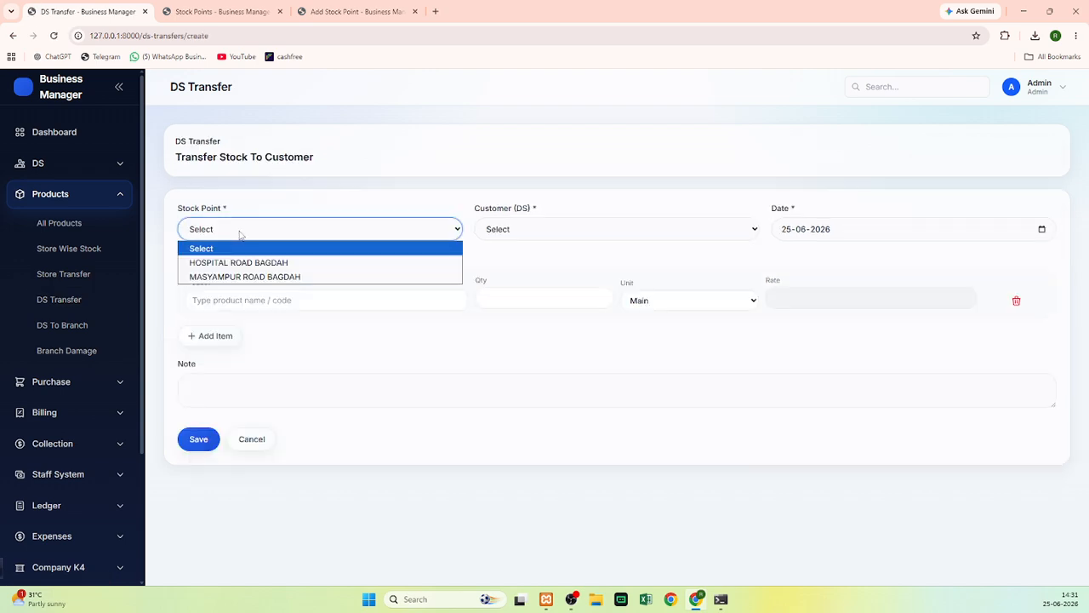
{"action": "left_click", "coordinate": [236, 277]}
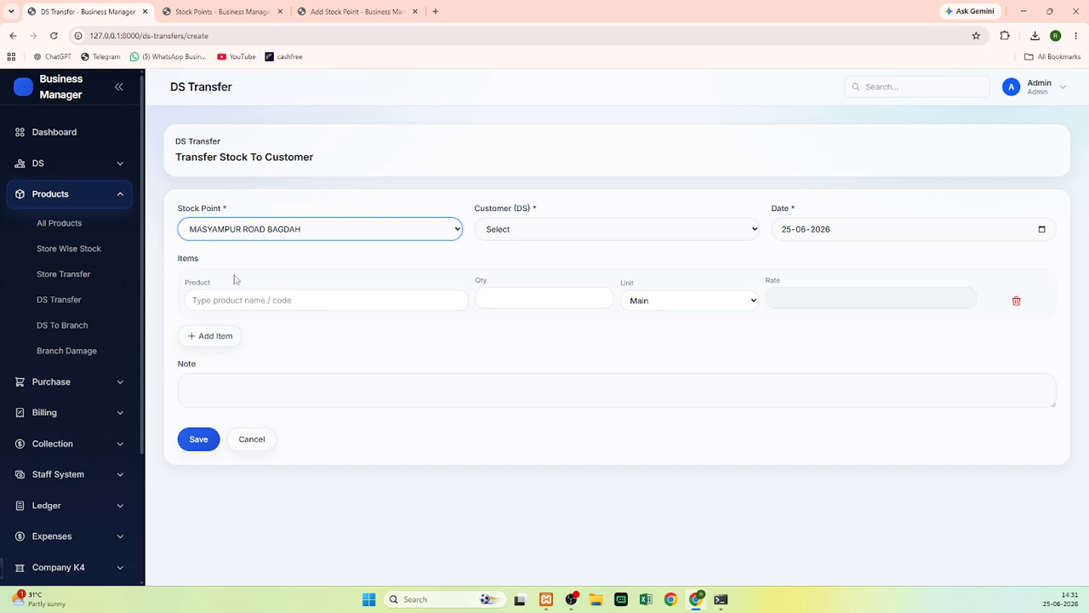
Try the first listed customer, change the DS transfer's stock point to HOSPITAL ROAD BAGDAH and clear the customer choice
{"action": "left_click", "coordinate": [508, 235]}
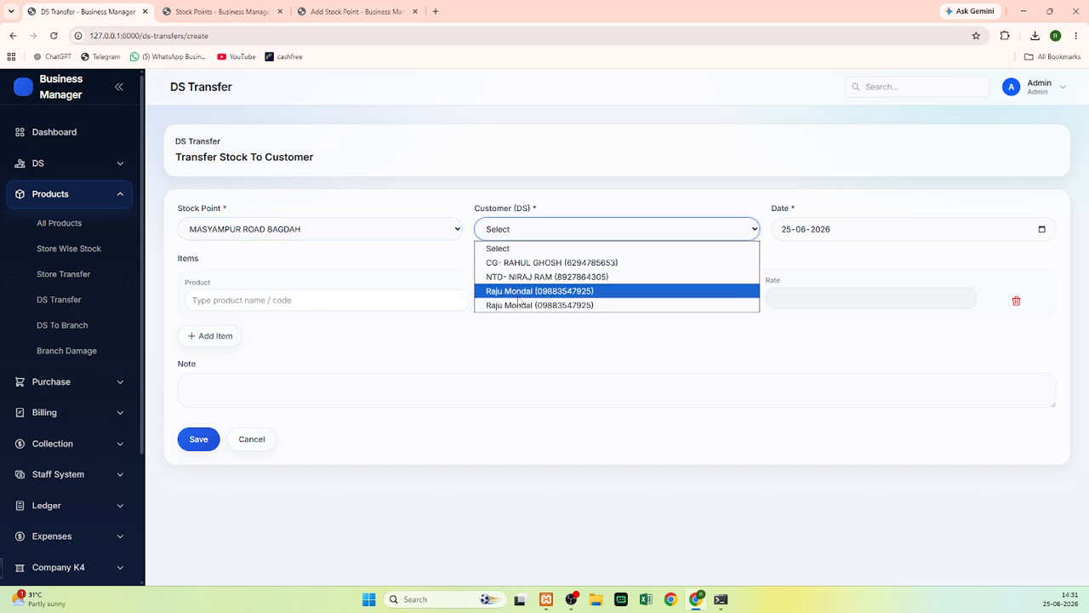
{"action": "left_click", "coordinate": [521, 264]}
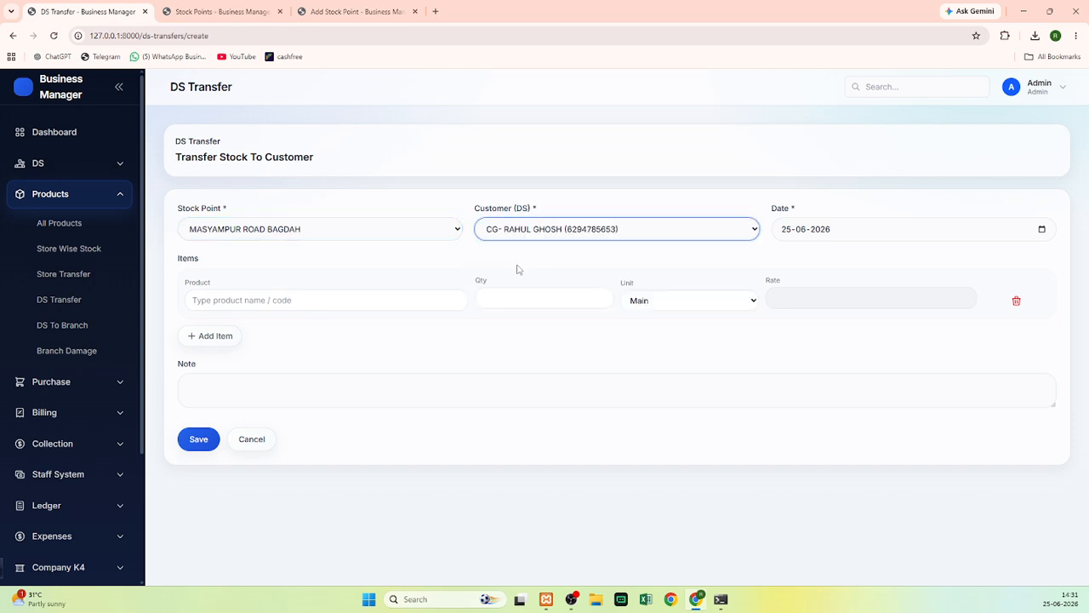
{"action": "left_click", "coordinate": [286, 302]}
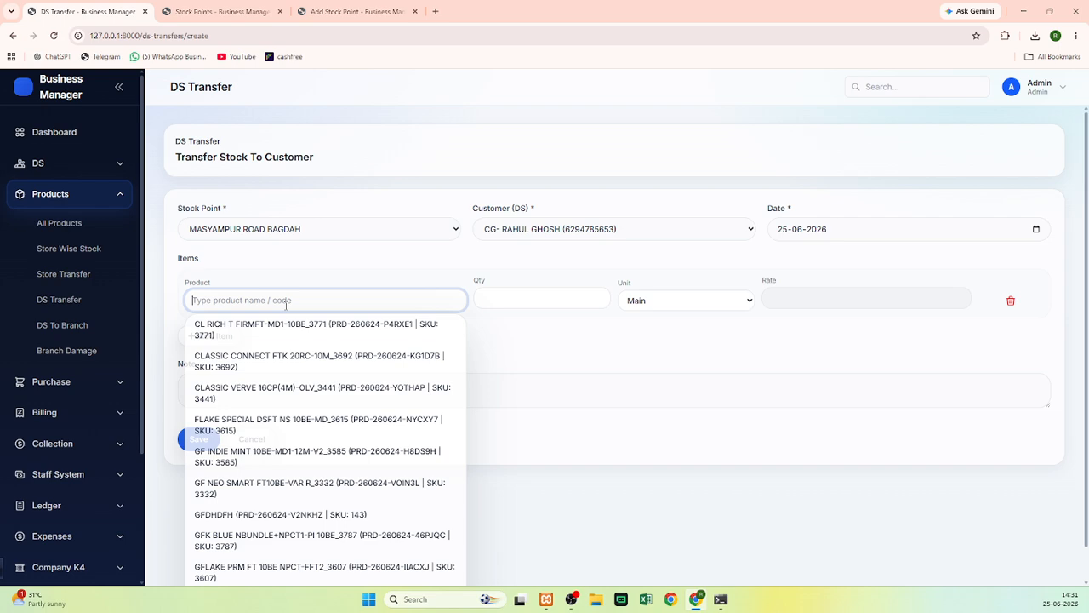
{"action": "left_click", "coordinate": [265, 238]}
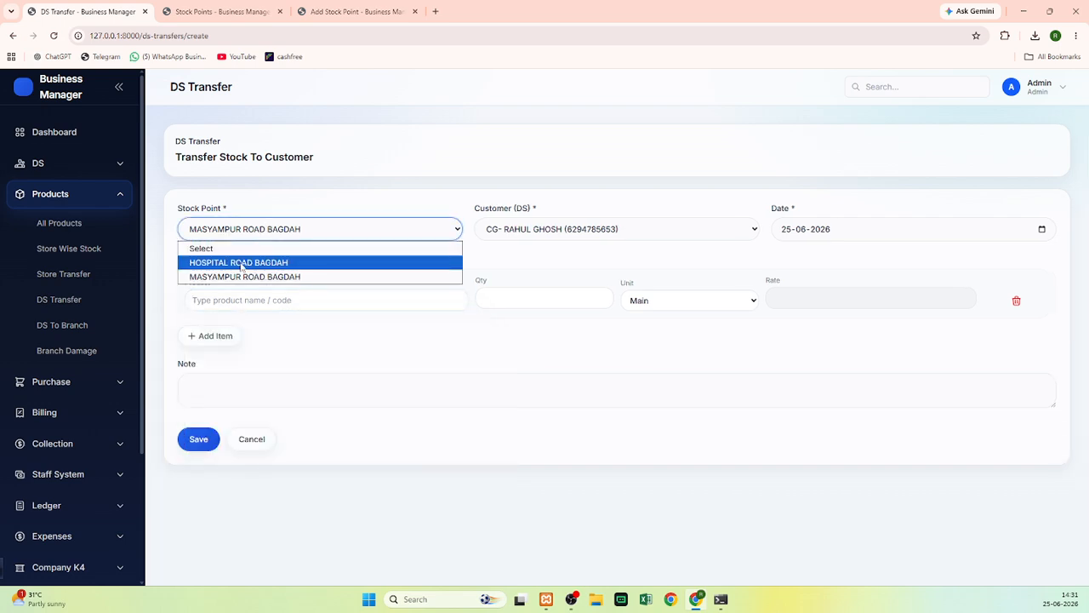
{"action": "left_click", "coordinate": [242, 264]}
{"action": "left_click", "coordinate": [527, 231]}
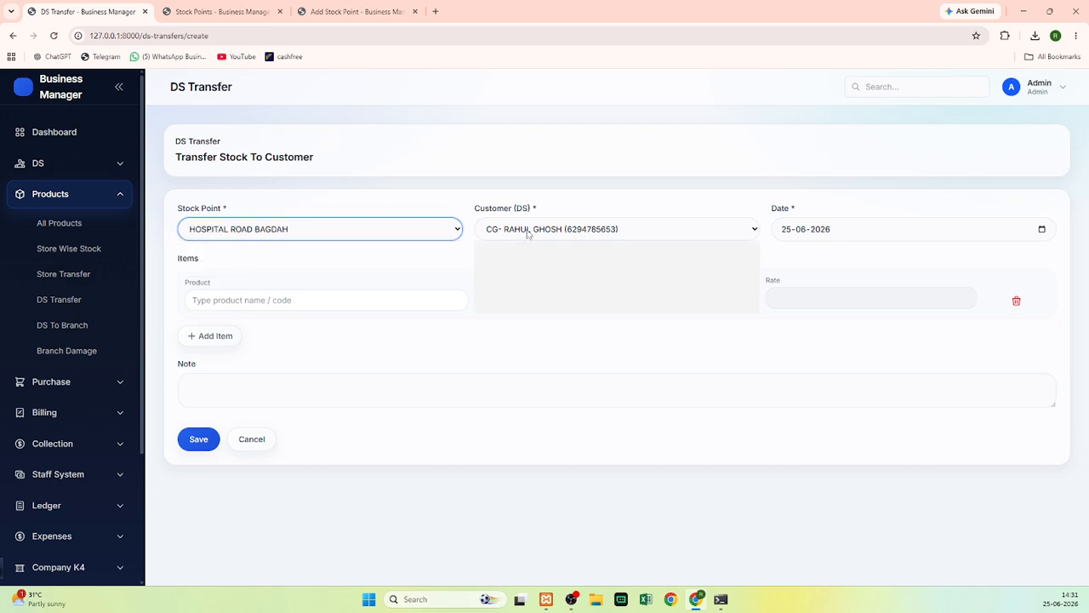
{"action": "left_click", "coordinate": [515, 248]}
Select the last listed customer for the DS transfer and set its stock point back to MASYAMPUR ROAD BAGDAH
{"action": "left_click", "coordinate": [510, 237]}
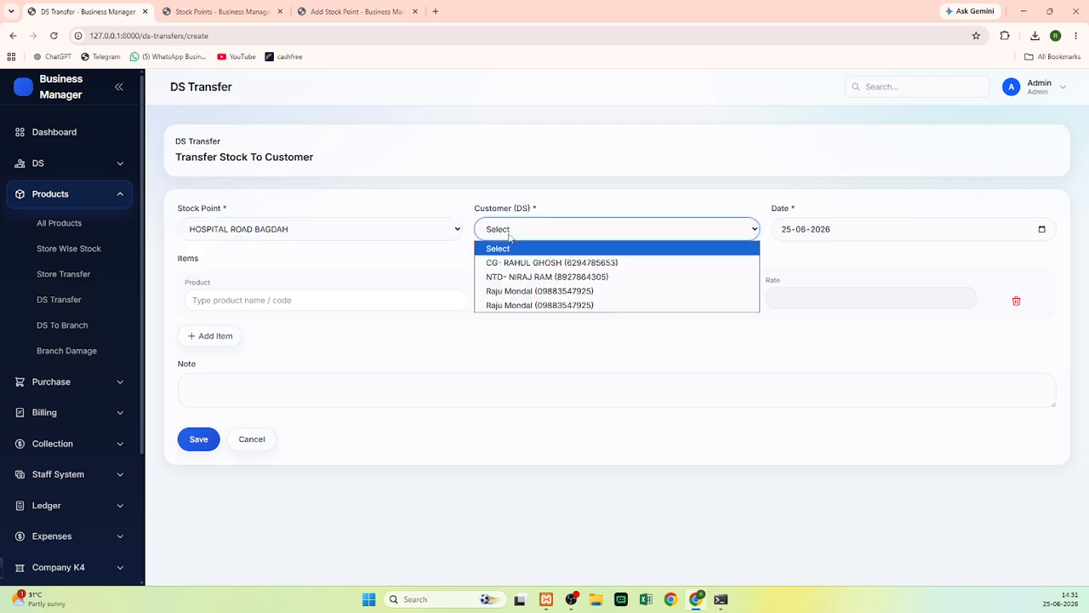
{"action": "left_click", "coordinate": [525, 305]}
{"action": "left_click", "coordinate": [294, 305]}
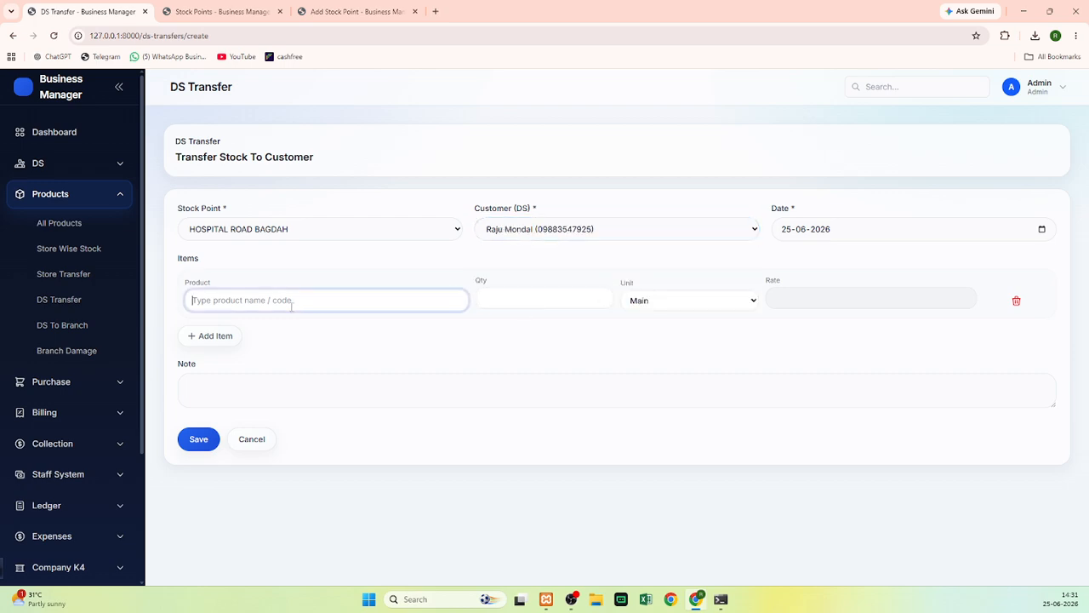
{"action": "left_click", "coordinate": [257, 229]}
{"action": "left_click", "coordinate": [245, 279]}
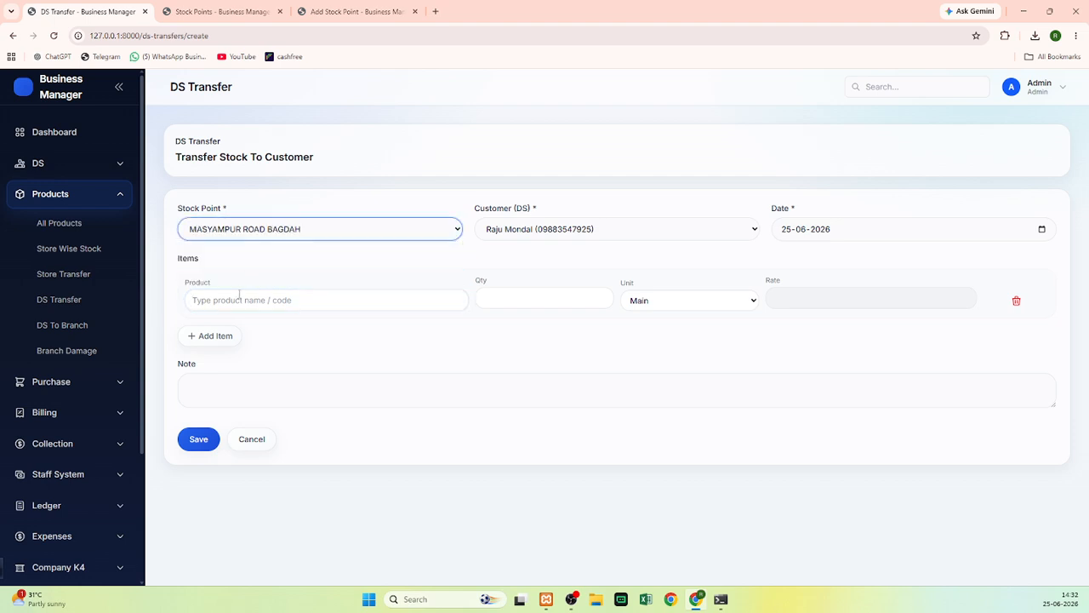
Add MANGO (SKU 74300) to the DS transfer with a quantity of 3 CFC and save it
{"action": "left_click", "coordinate": [242, 299]}
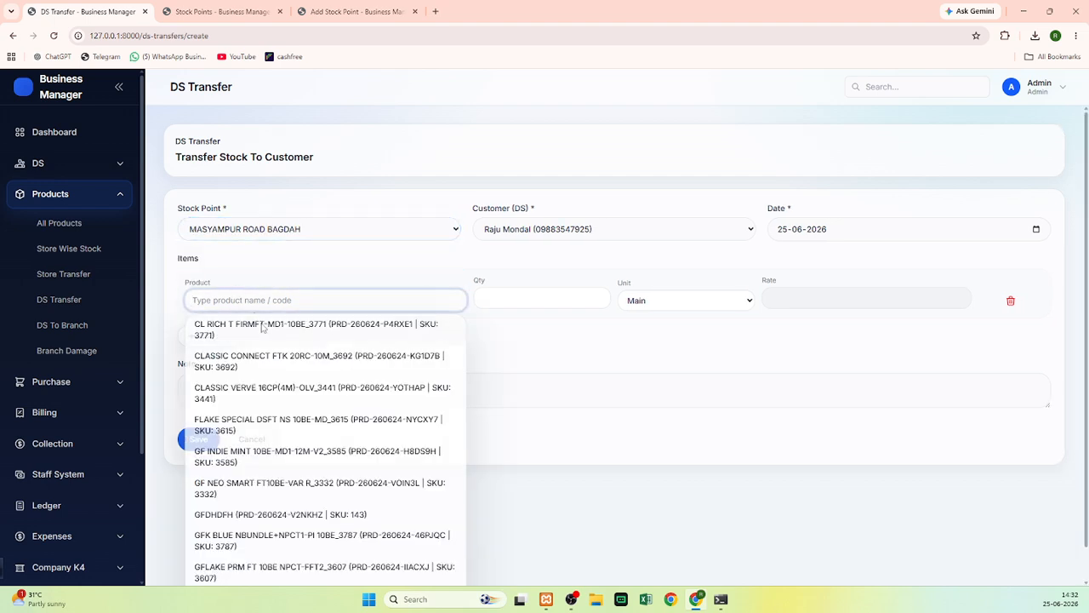
{"action": "type", "text": "7430"}
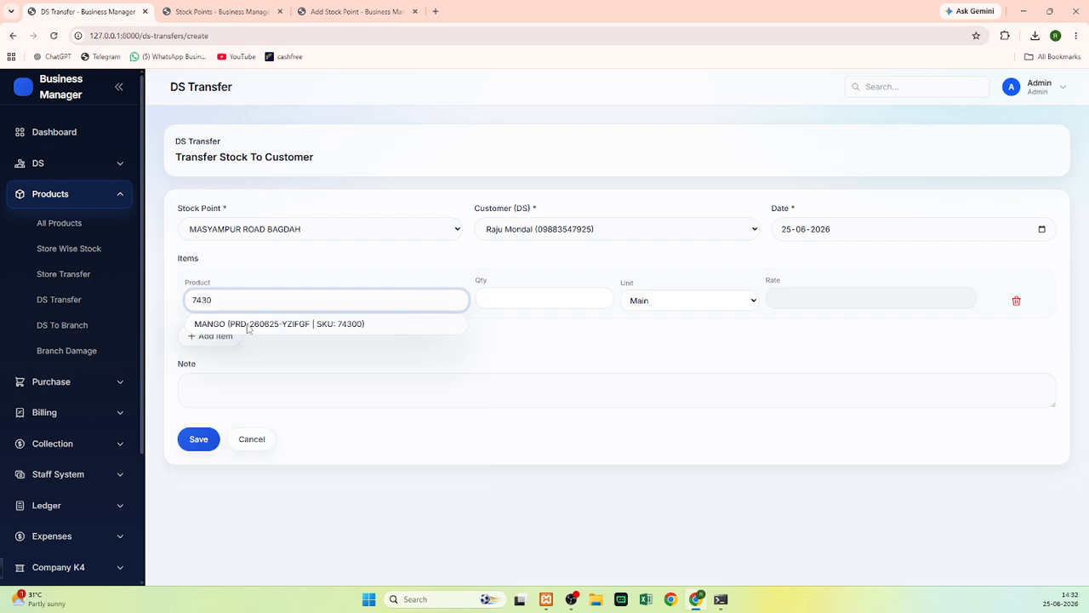
{"action": "left_click", "coordinate": [247, 325]}
{"action": "left_click", "coordinate": [523, 300]}
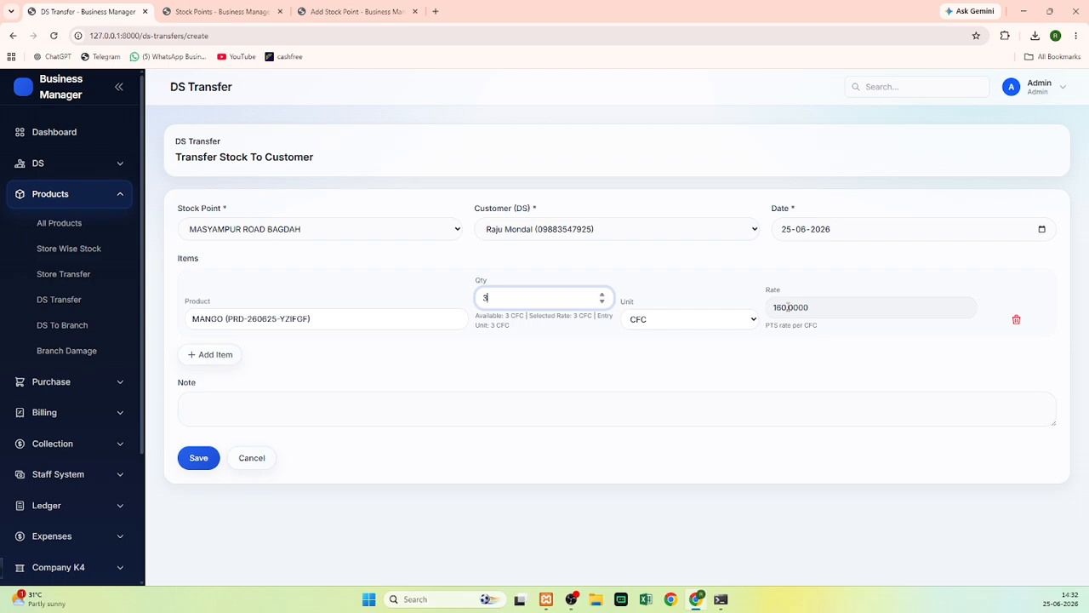
{"action": "left_click", "coordinate": [210, 457]}
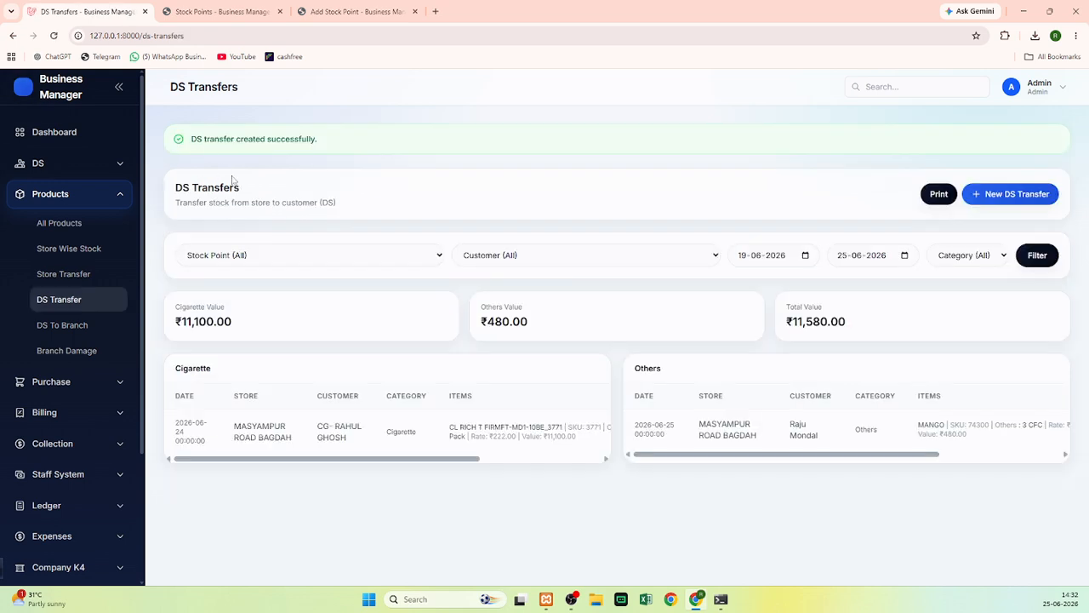
Review the Cigarette entry in the DS transfers list, and open the DS stock list
{"action": "left_click", "coordinate": [51, 302]}
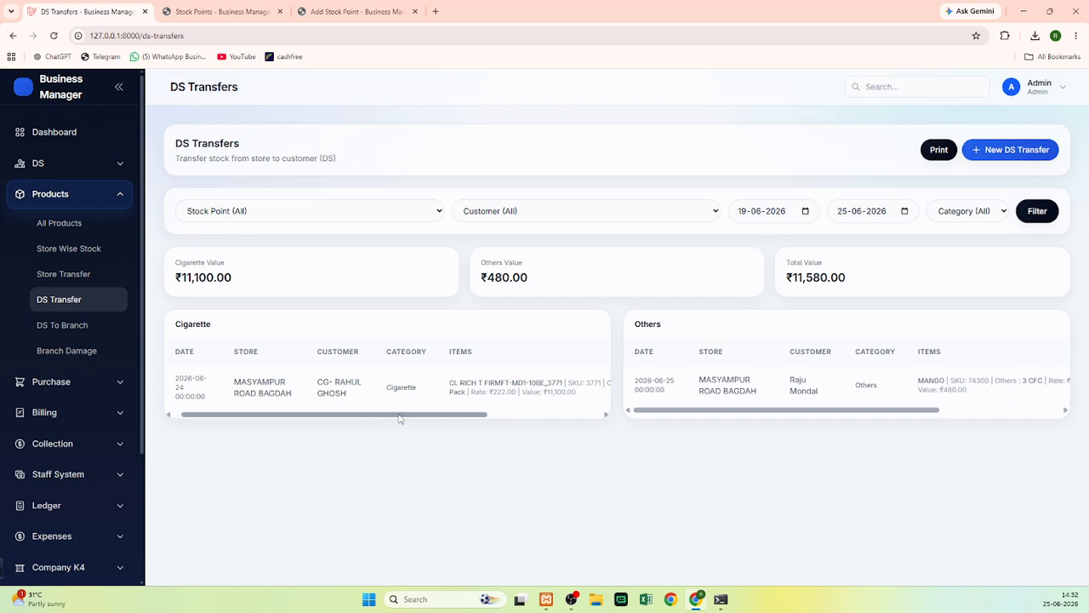
{"action": "left_click_drag", "start_coordinate": [400, 417], "coordinate": [450, 426]}
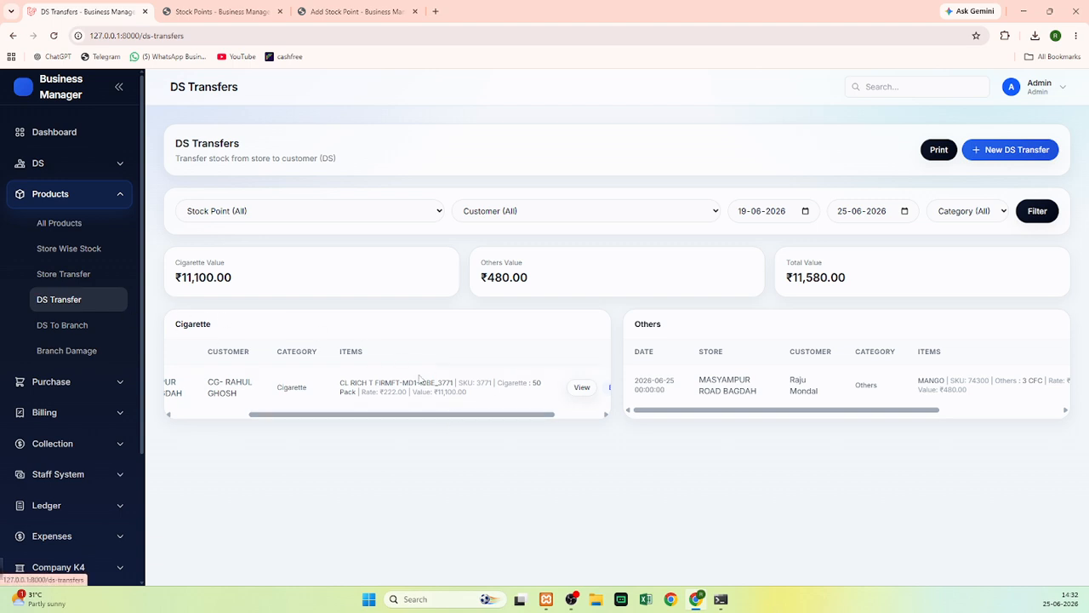
{"action": "left_click", "coordinate": [64, 164]}
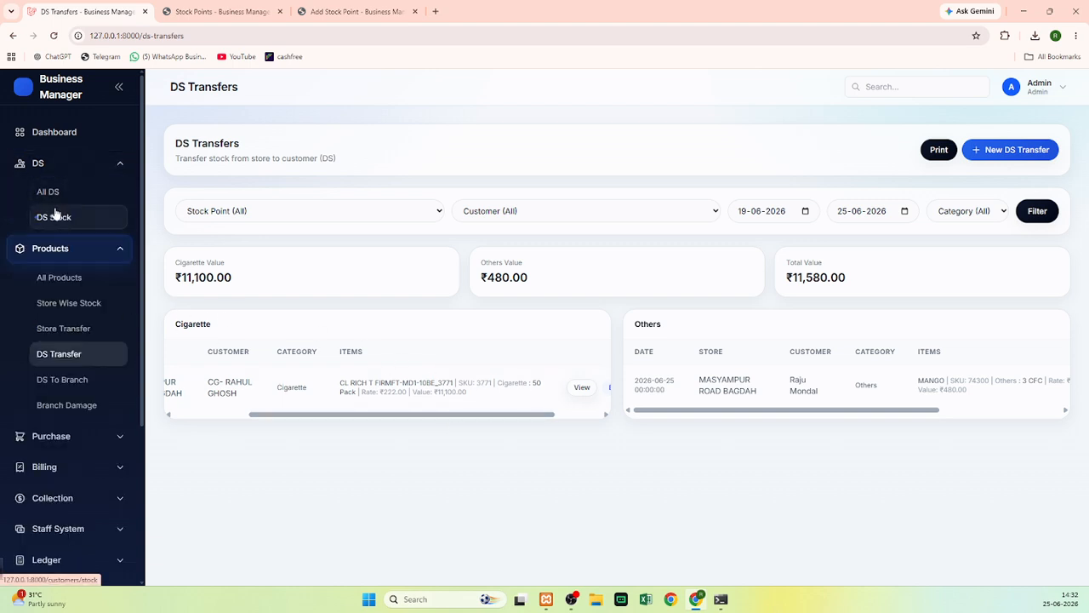
{"action": "left_click", "coordinate": [54, 216]}
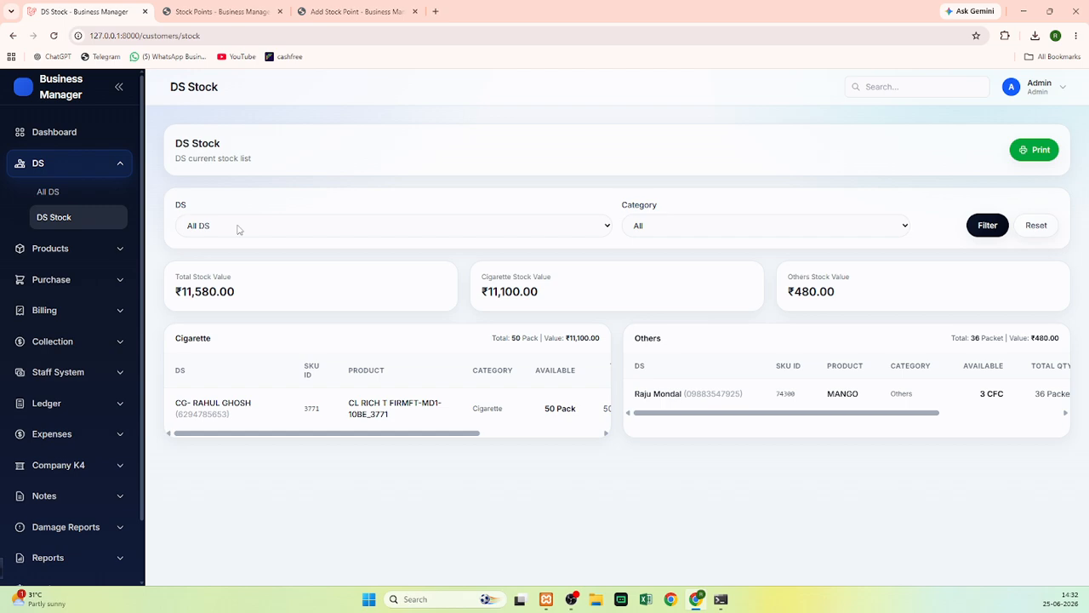
Filter the DS stock by the last listed DS and examine the MANGO row's quantity, price and value
{"action": "left_click", "coordinate": [237, 227]}
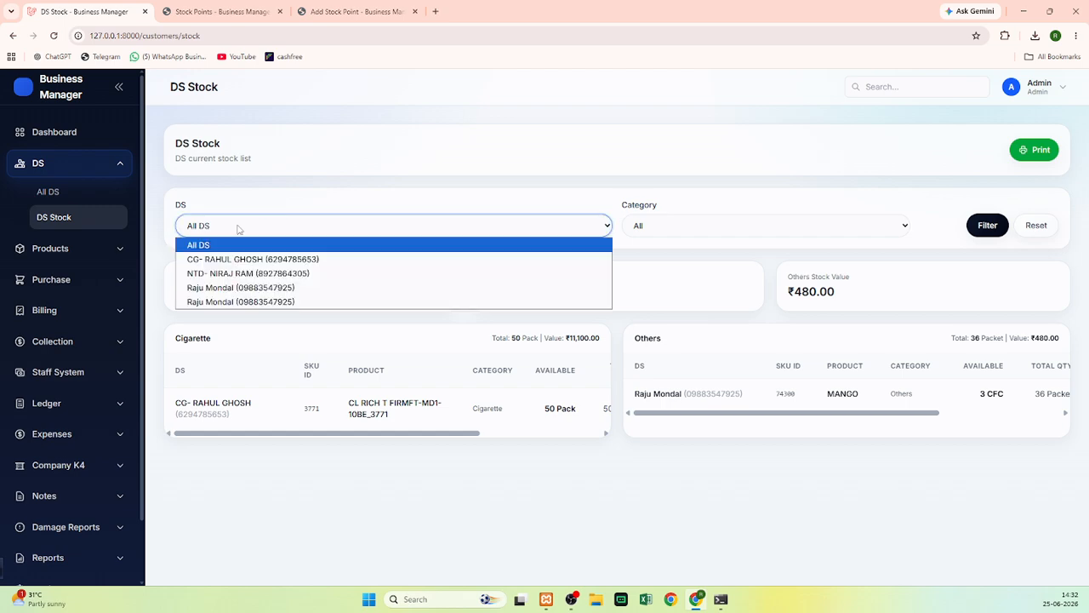
{"action": "left_click", "coordinate": [228, 302]}
{"action": "left_click", "coordinate": [990, 225]}
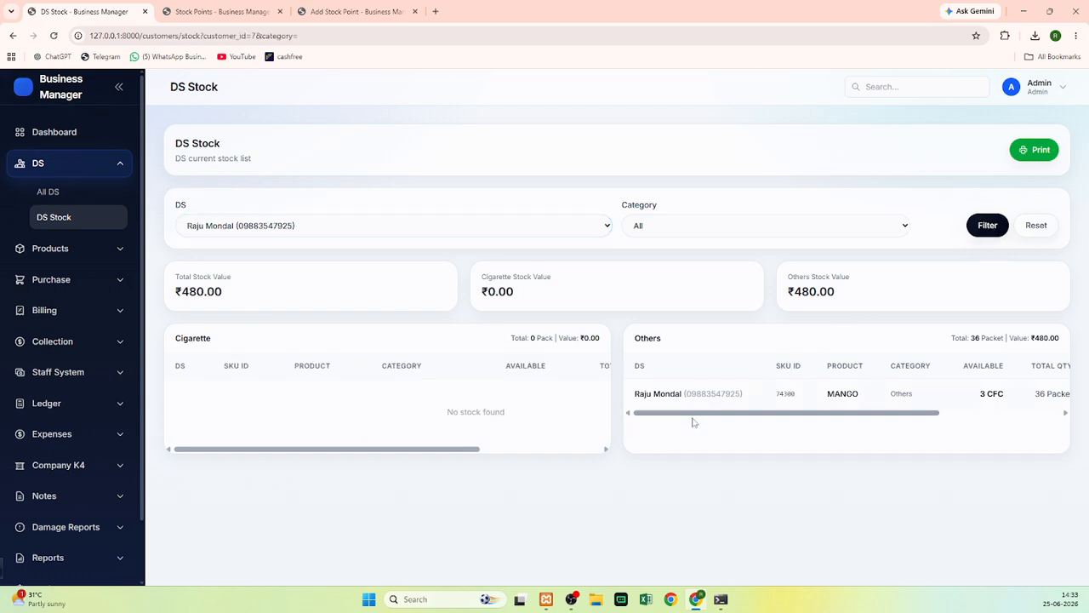
{"action": "left_click_drag", "start_coordinate": [703, 414], "coordinate": [899, 404]}
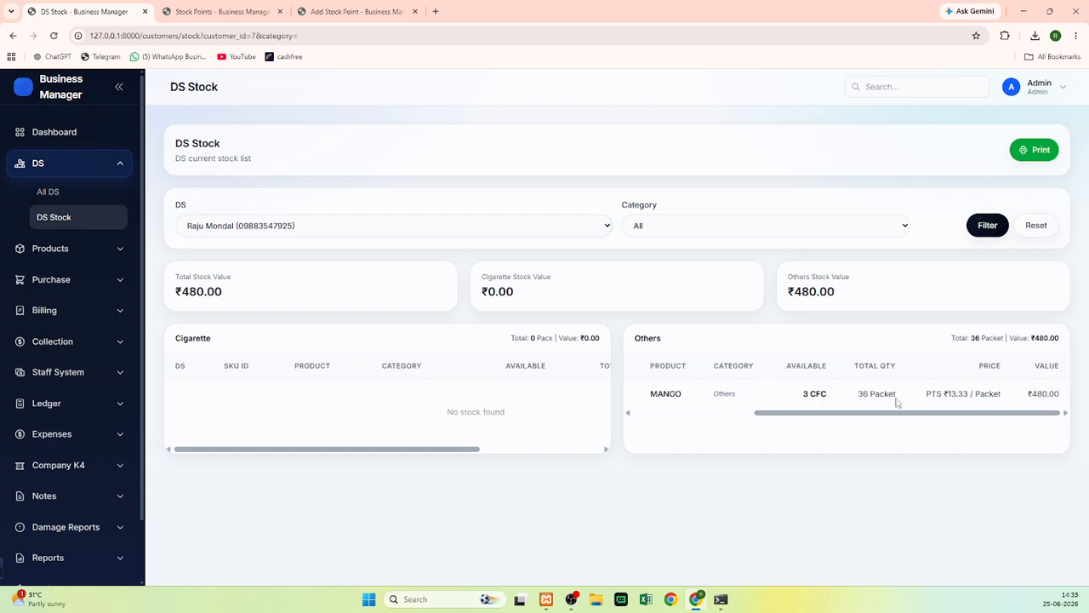
View the print version of the filtered DS stock report, check its Total Qty, and return to the stock page
{"action": "left_click", "coordinate": [1024, 152]}
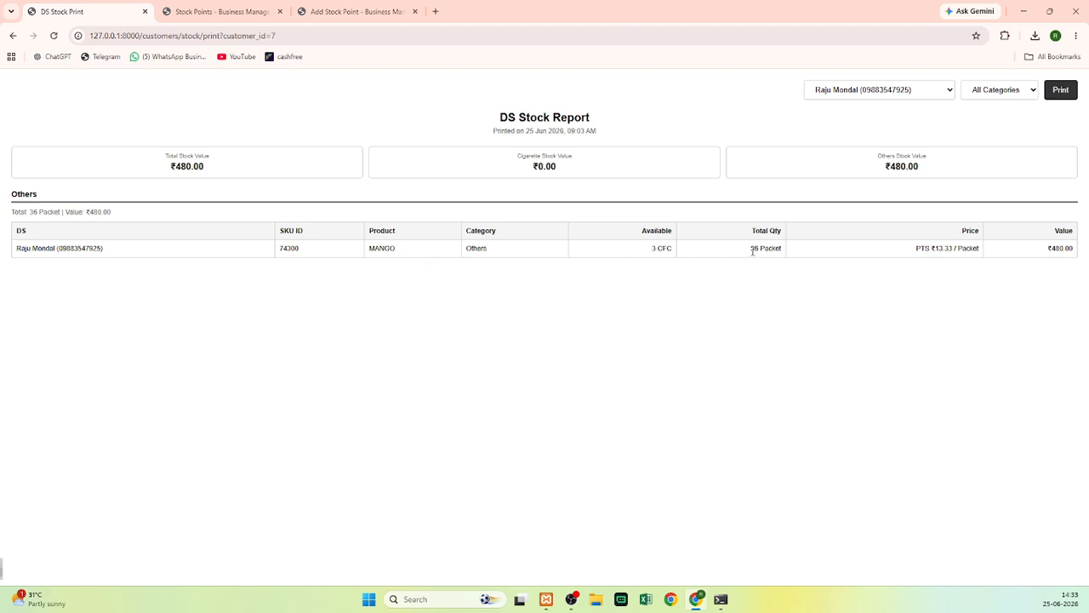
{"action": "left_click_drag", "start_coordinate": [752, 251], "coordinate": [793, 253]}
{"action": "left_click", "coordinate": [12, 35]}
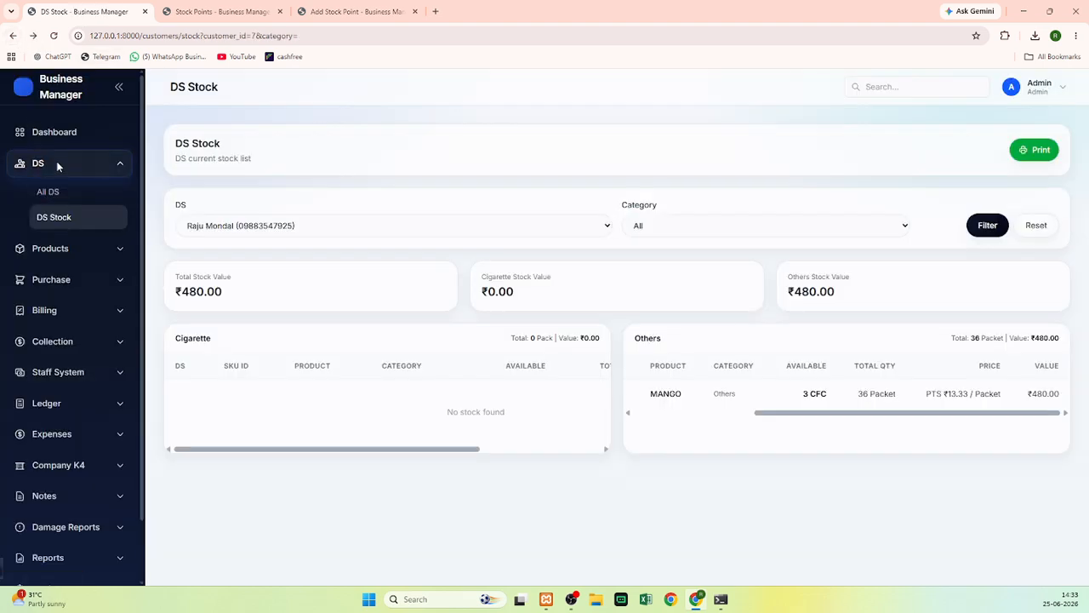
Start a new DS To Branch transfer from the last listed DS to stock point HOSPITAL ROAD BAGDAH
{"action": "left_click", "coordinate": [48, 257]}
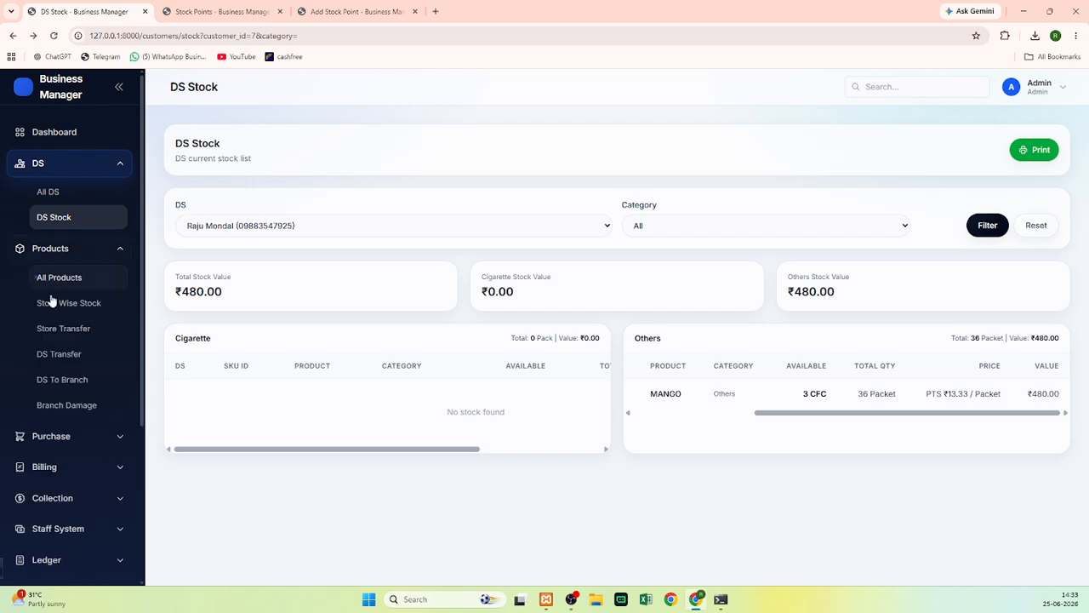
{"action": "left_click", "coordinate": [72, 386]}
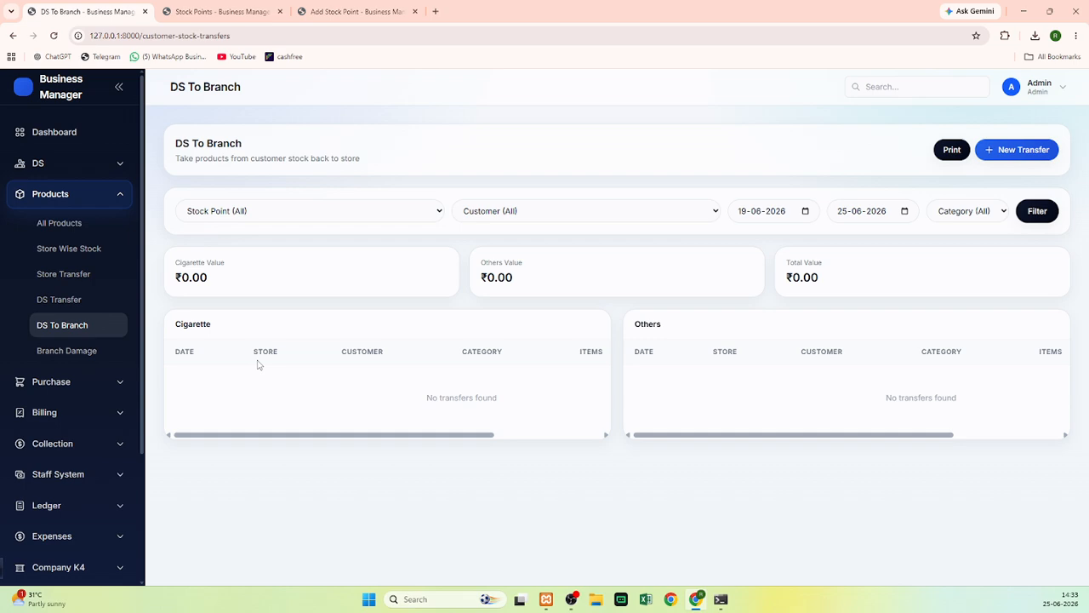
{"action": "left_click", "coordinate": [1026, 159]}
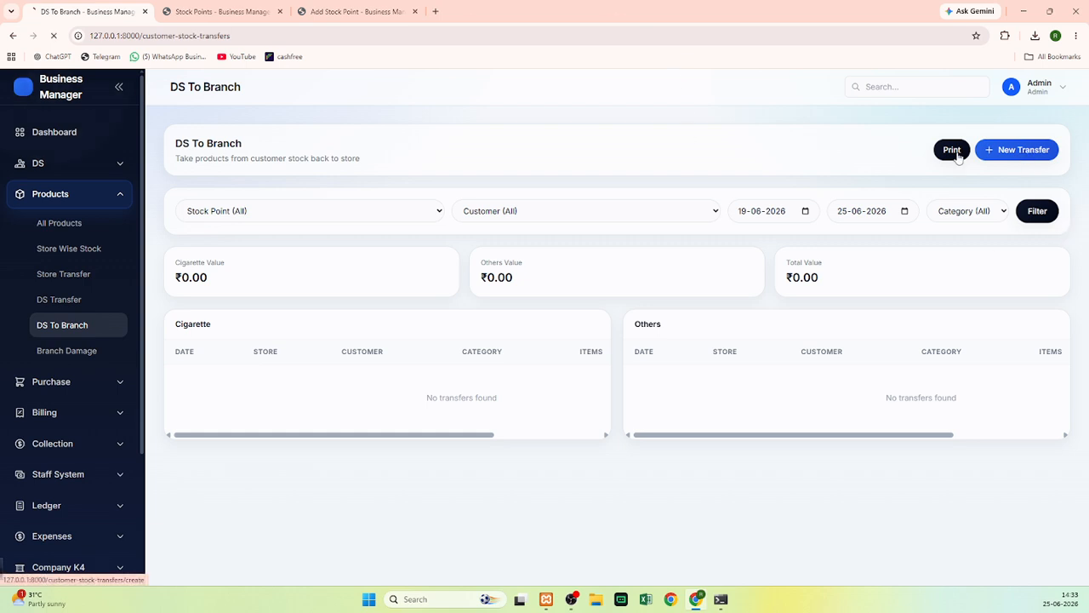
{"action": "left_click", "coordinate": [238, 230]}
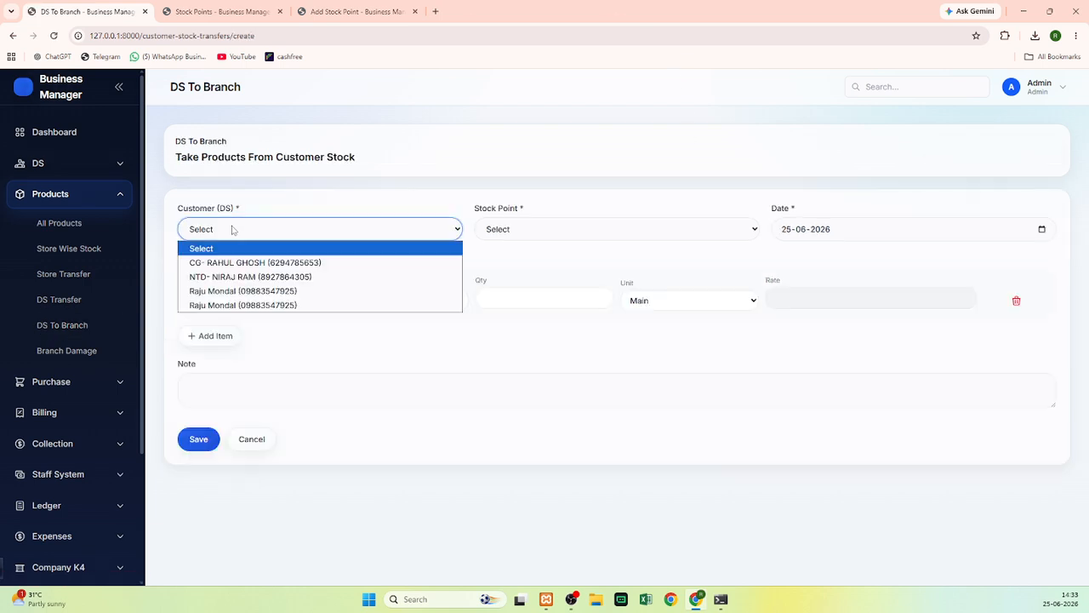
{"action": "left_click", "coordinate": [228, 294]}
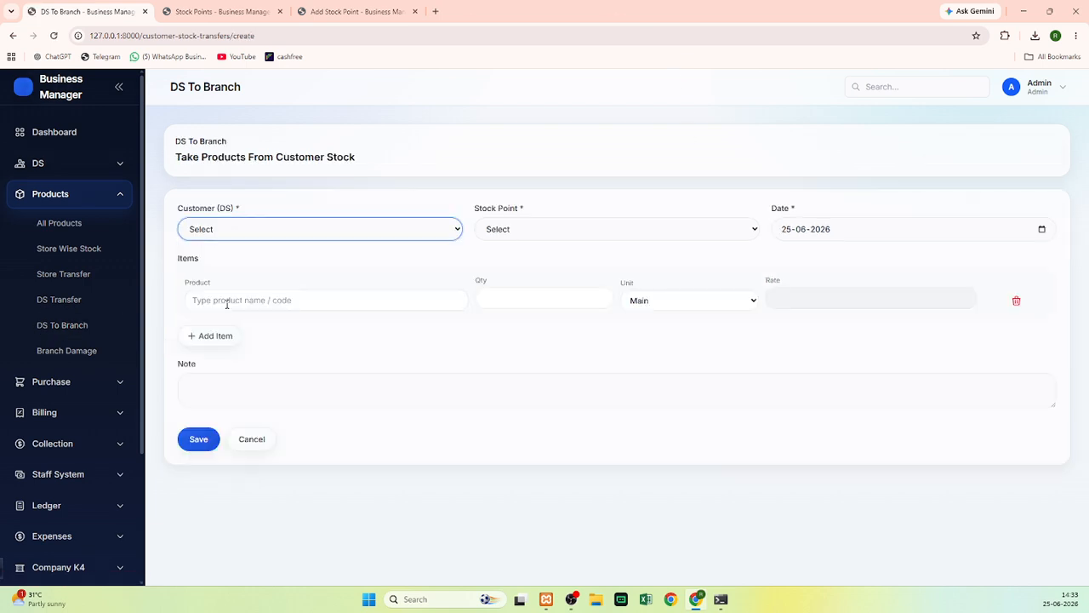
{"action": "left_click", "coordinate": [526, 235]}
{"action": "left_click", "coordinate": [527, 235]}
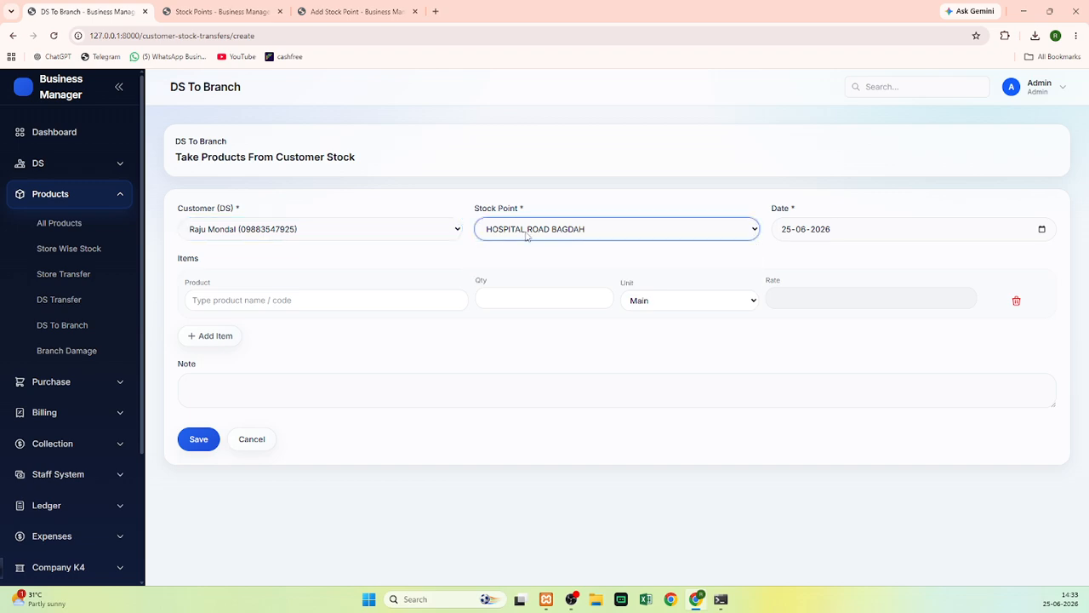
{"action": "left_click", "coordinate": [527, 236]}
{"action": "left_click", "coordinate": [526, 235]}
Add MANGO (SKU 74300) to the DS To Branch transfer with a quantity of 1 CFC and save it
{"action": "left_click", "coordinate": [246, 301]}
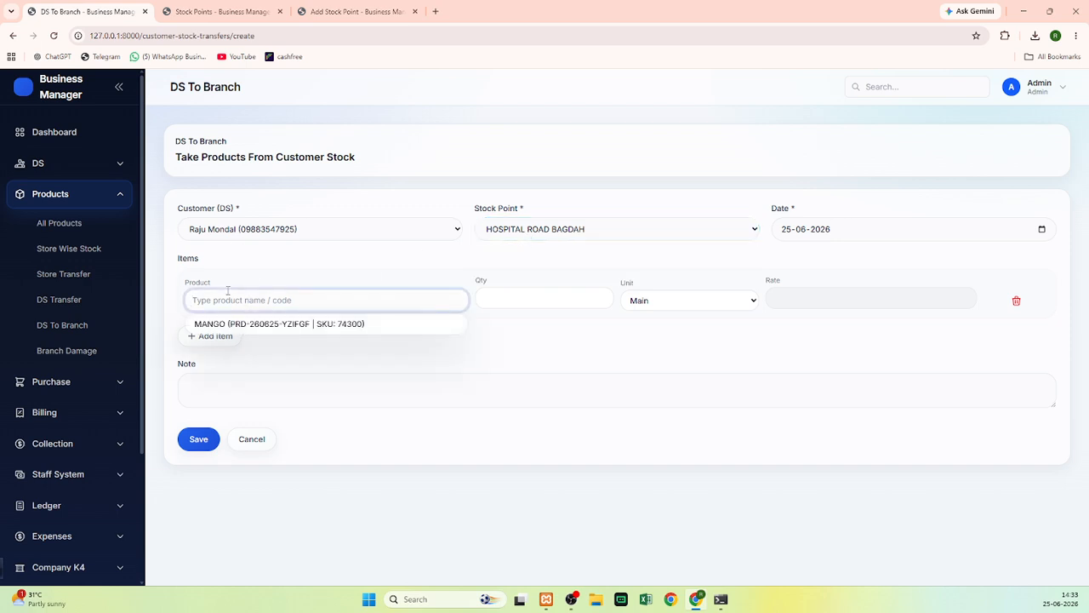
{"action": "left_click", "coordinate": [282, 325]}
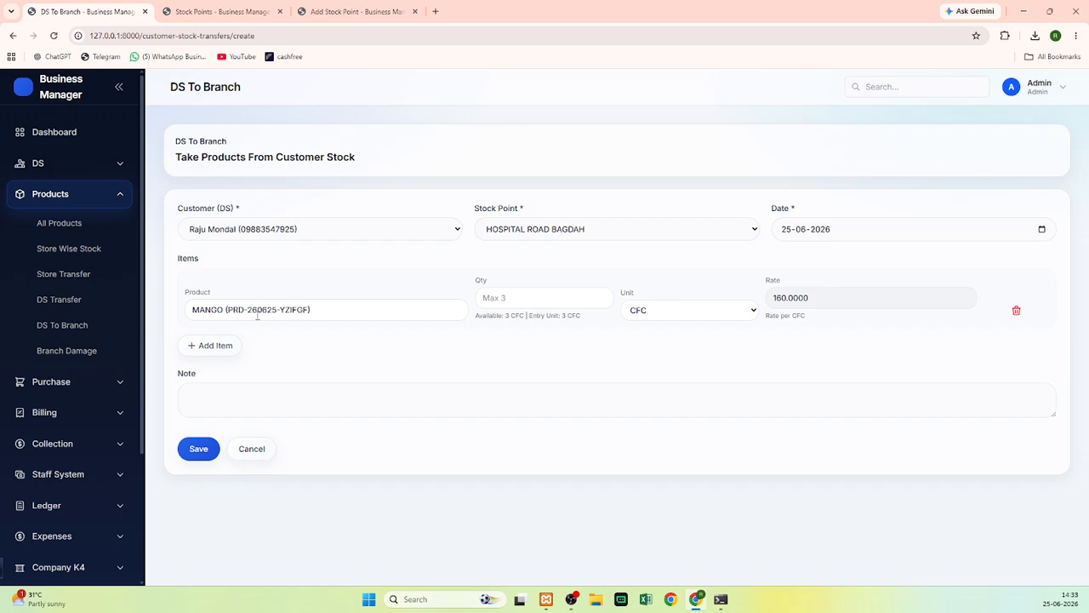
{"action": "left_click", "coordinate": [523, 297]}
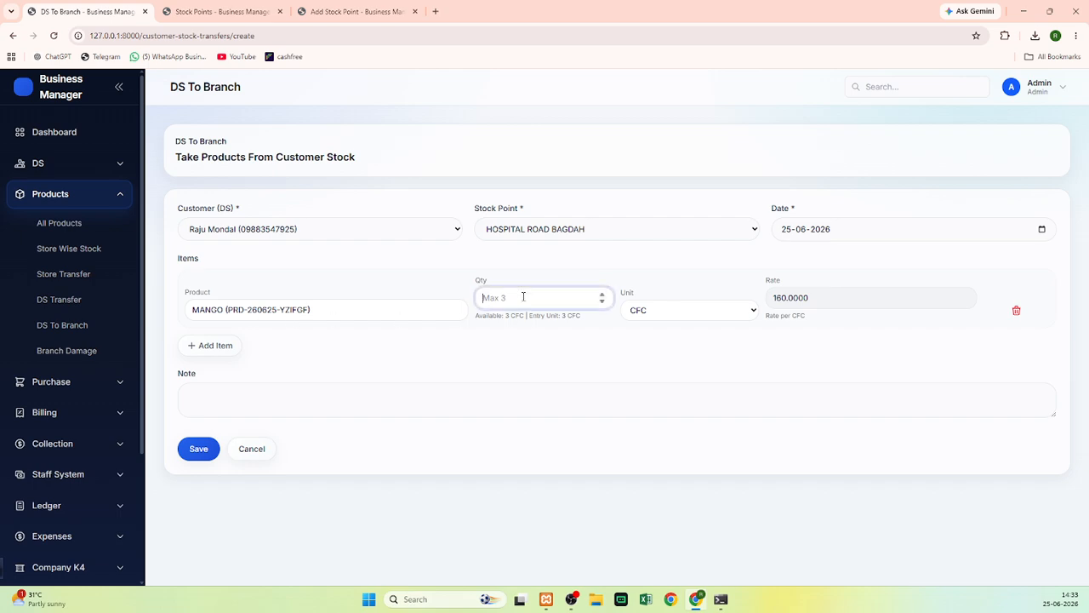
{"action": "type", "text": "1"}
{"action": "left_click", "coordinate": [194, 456]}
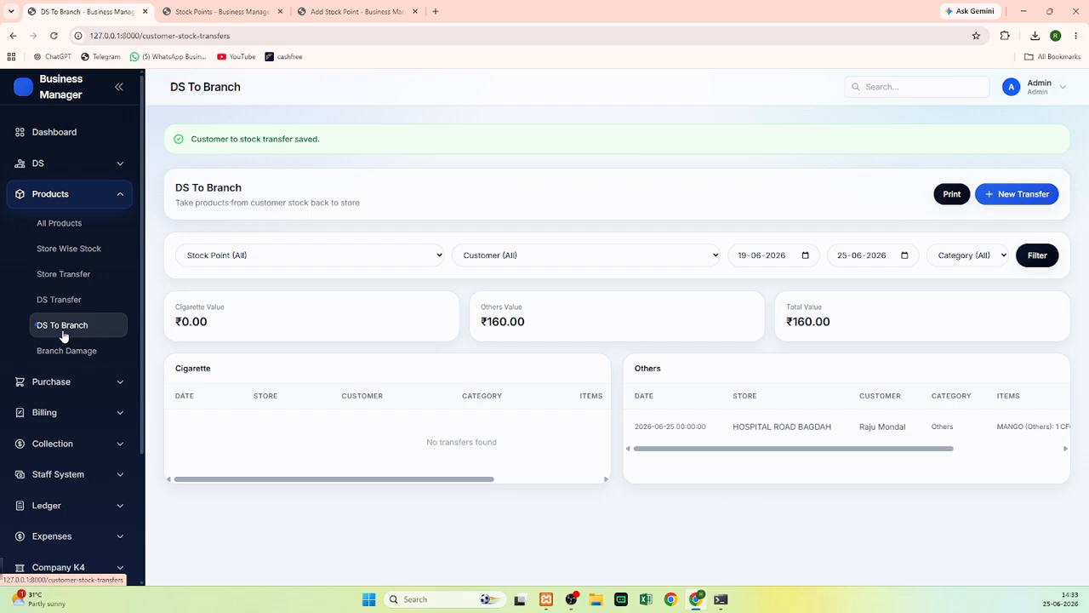
Start a new branch damage entry for stock point MASYAMPUR ROAD BAGDAH
{"action": "left_click", "coordinate": [55, 356]}
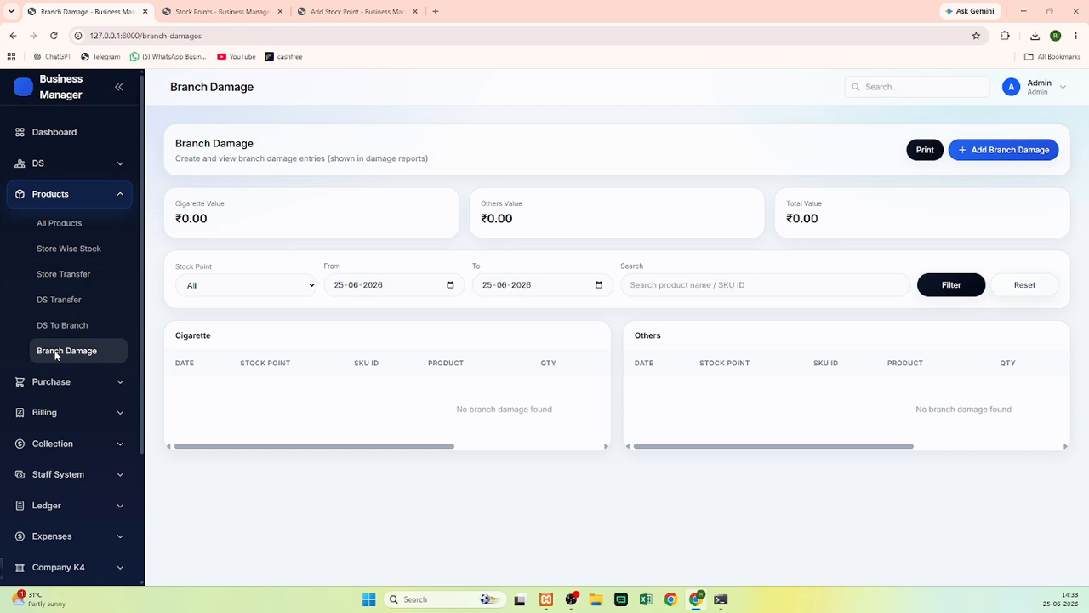
{"action": "left_click", "coordinate": [999, 153]}
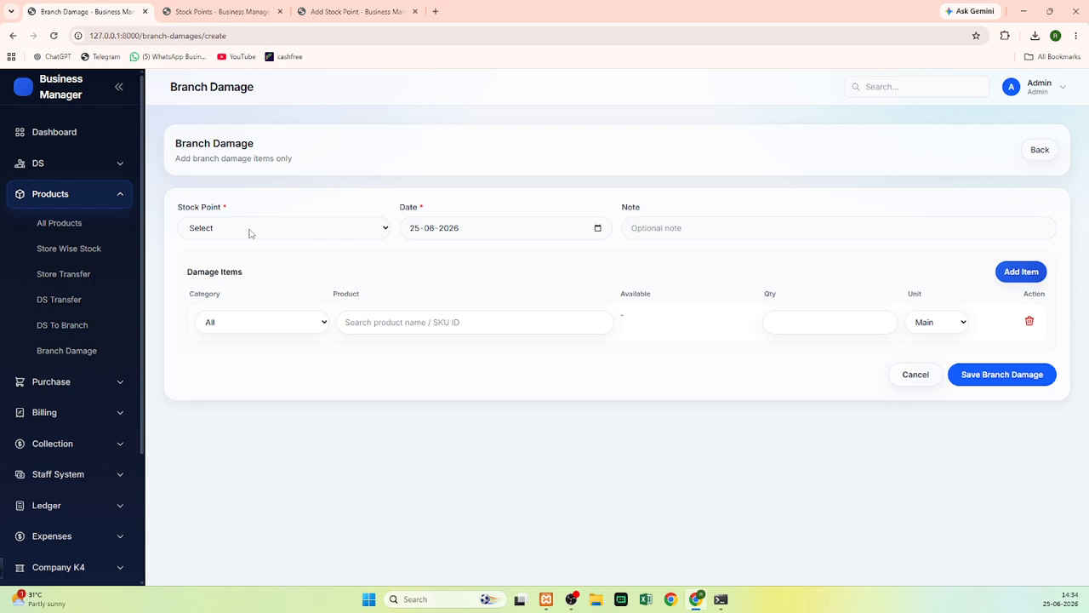
{"action": "left_click", "coordinate": [250, 230]}
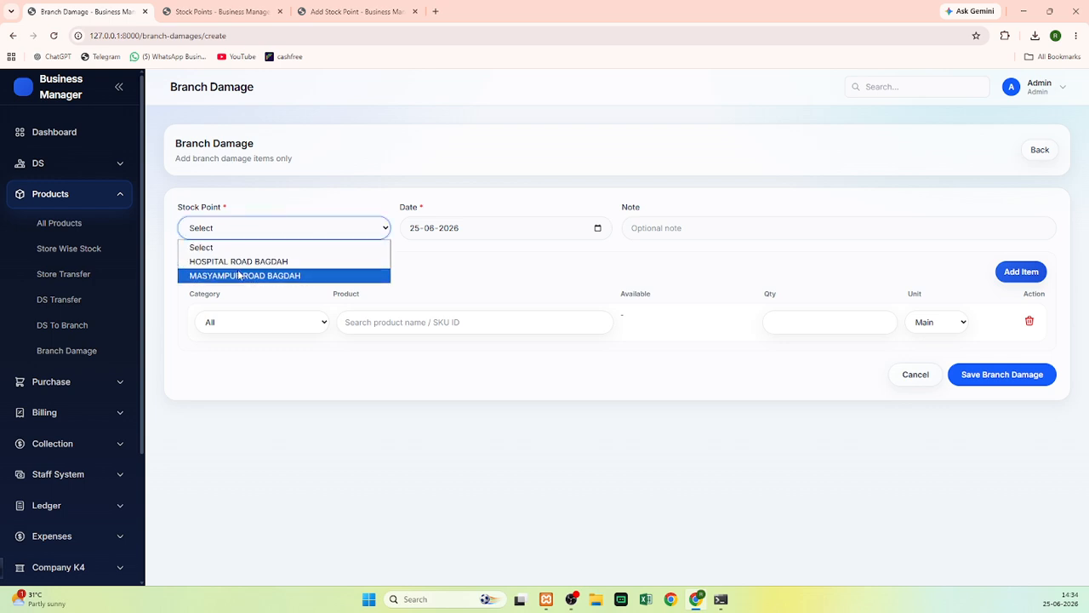
{"action": "left_click", "coordinate": [239, 275]}
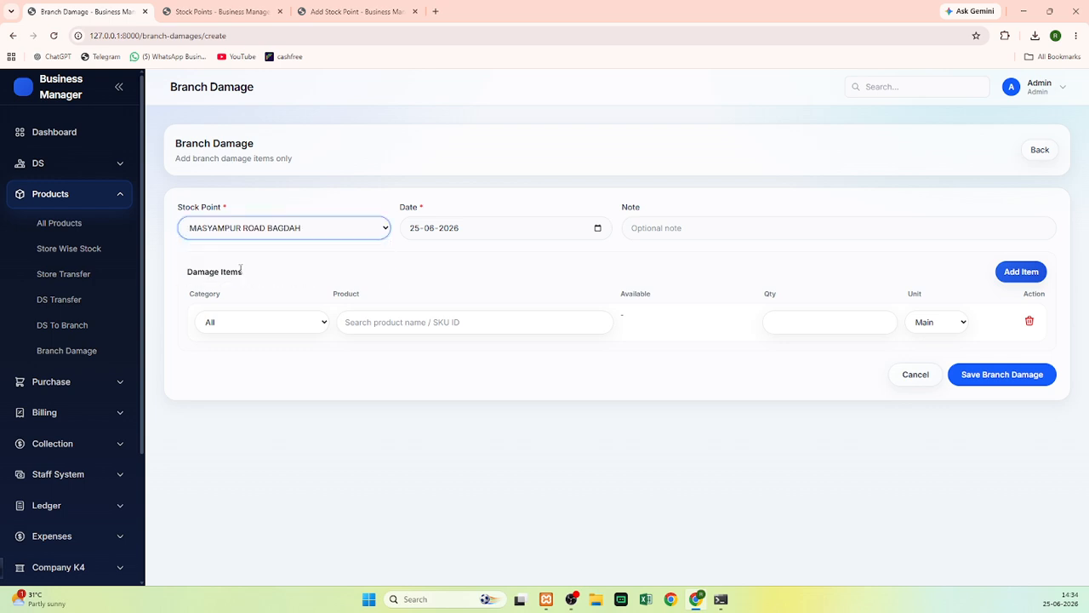
Choose category Others, product 74300 - MANGO and unit CFC for the damage item, and return to the branch damage list without saving
{"action": "left_click", "coordinate": [212, 328]}
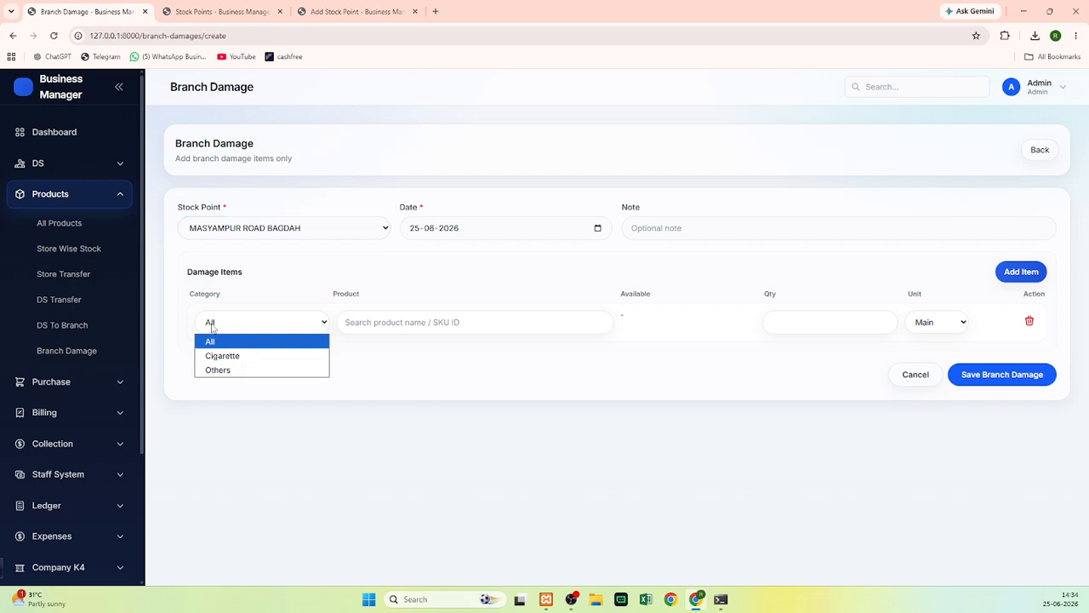
{"action": "left_click", "coordinate": [218, 367]}
{"action": "left_click", "coordinate": [380, 322]}
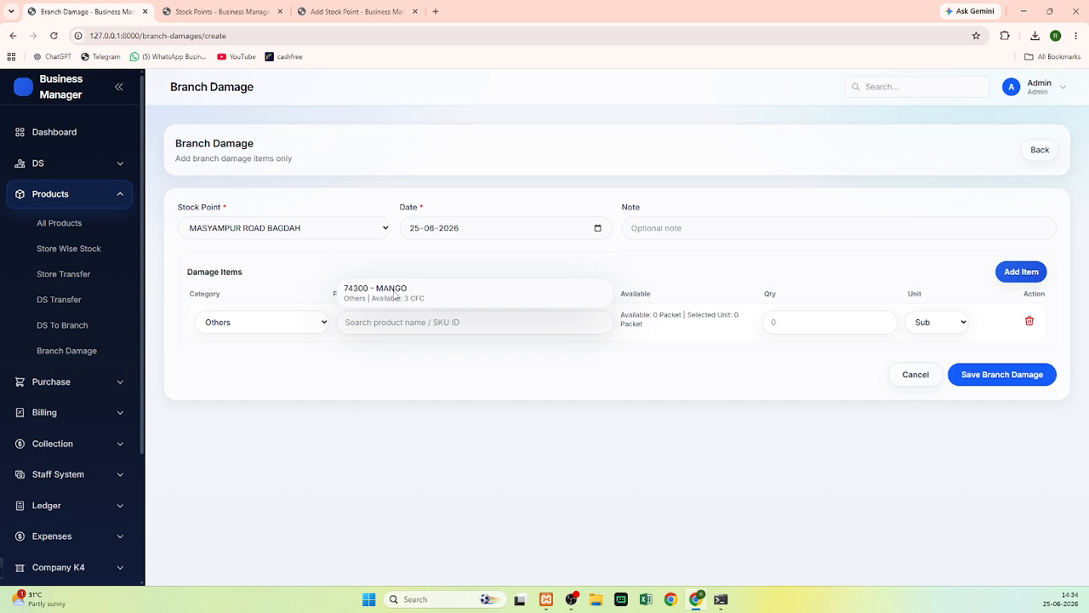
{"action": "left_click", "coordinate": [381, 289]}
{"action": "left_click", "coordinate": [818, 323]}
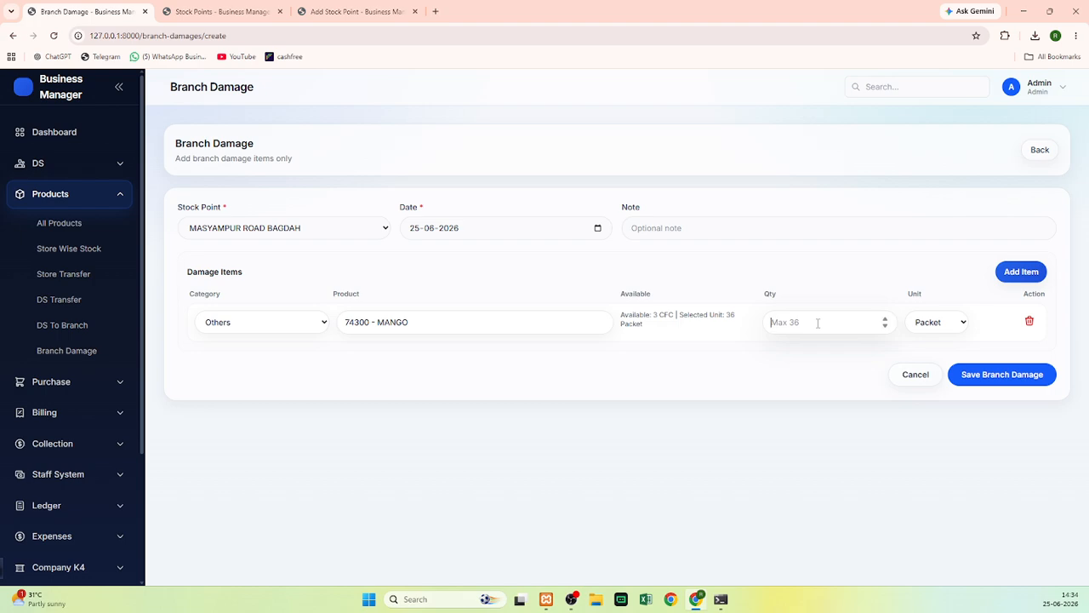
{"action": "left_click", "coordinate": [936, 328]}
{"action": "left_click", "coordinate": [937, 341]}
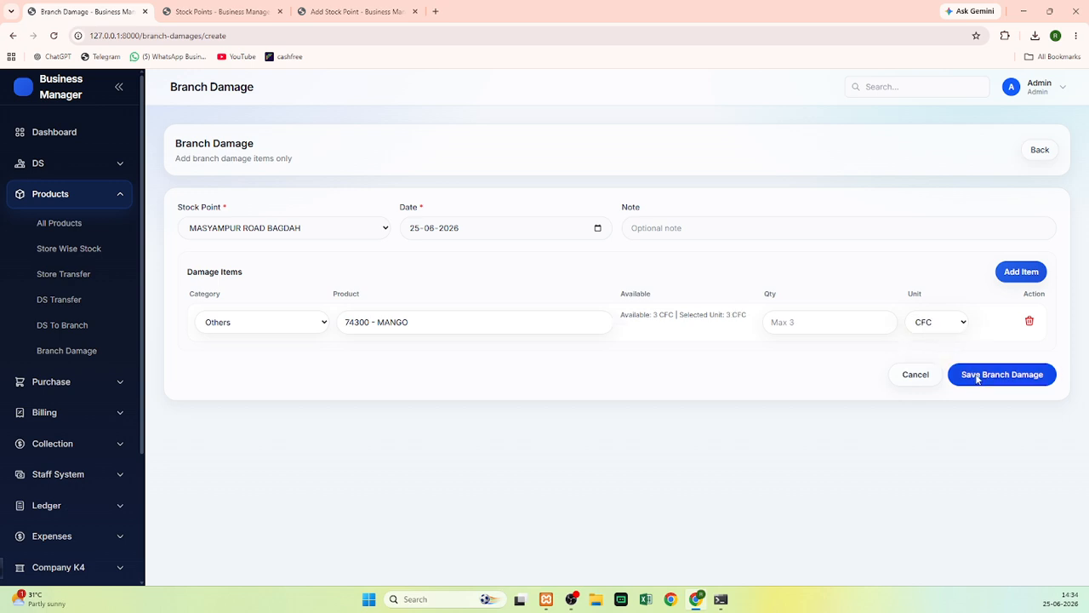
{"action": "left_click", "coordinate": [49, 354]}
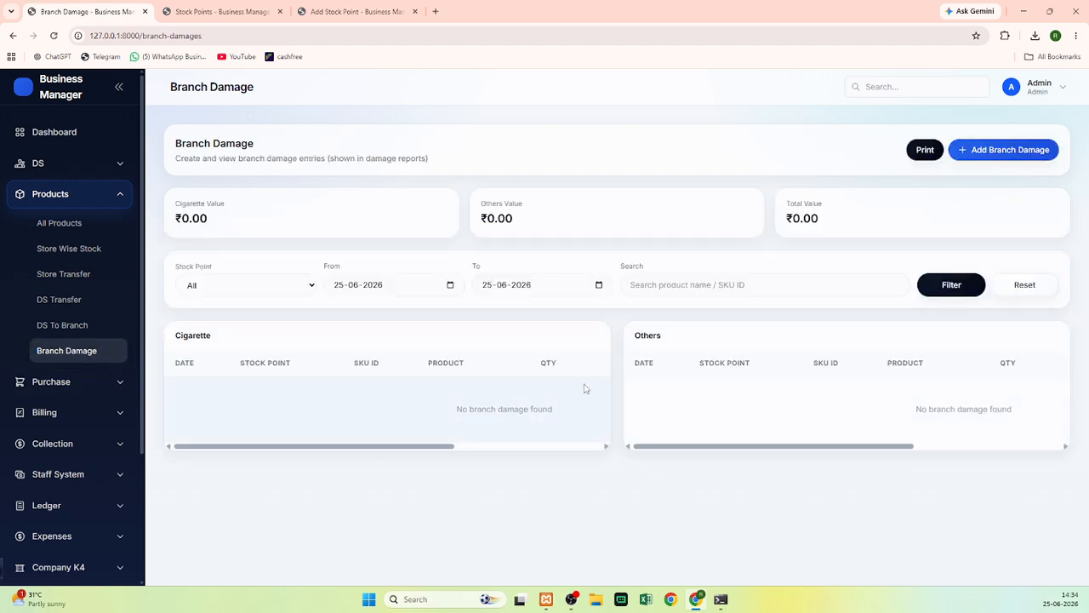
Start a new bill with the last listed DS as the customer
{"action": "left_click", "coordinate": [109, 199]}
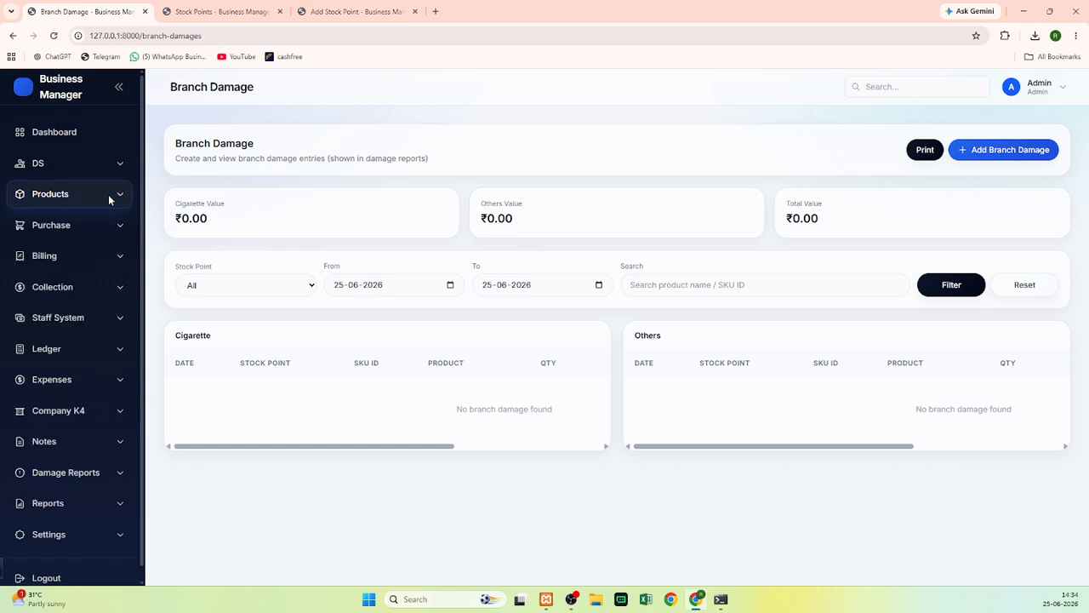
{"action": "left_click", "coordinate": [74, 226]}
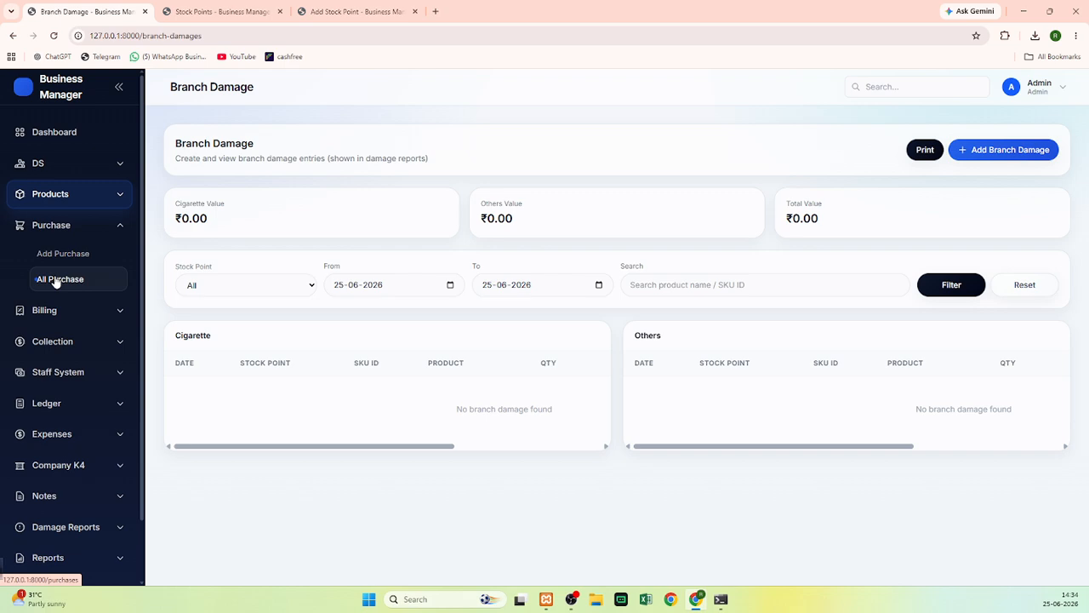
{"action": "left_click", "coordinate": [60, 227]}
{"action": "left_click", "coordinate": [59, 257]}
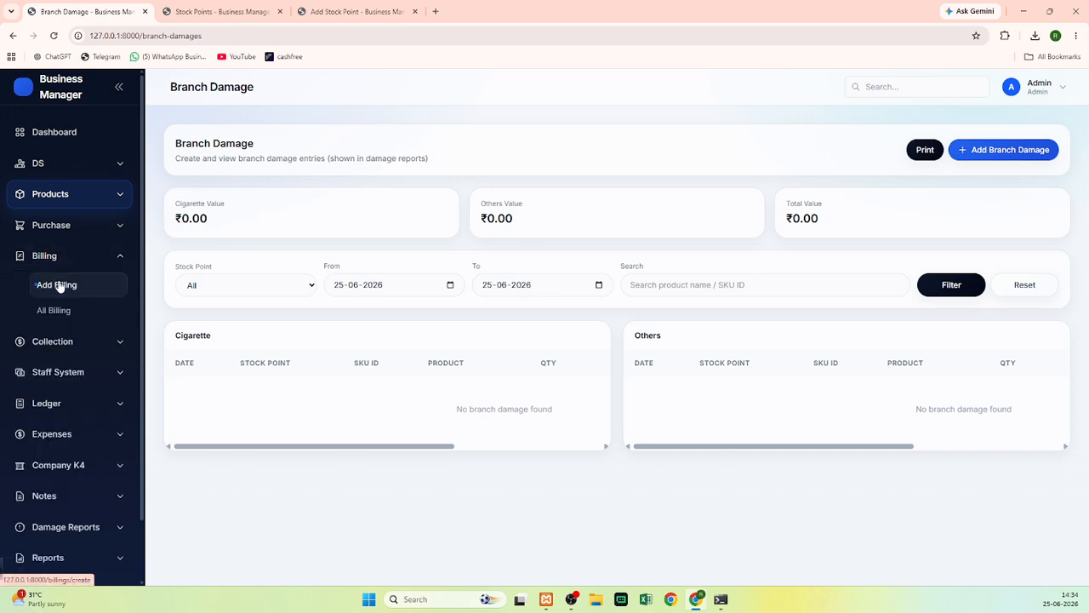
{"action": "left_click", "coordinate": [58, 286]}
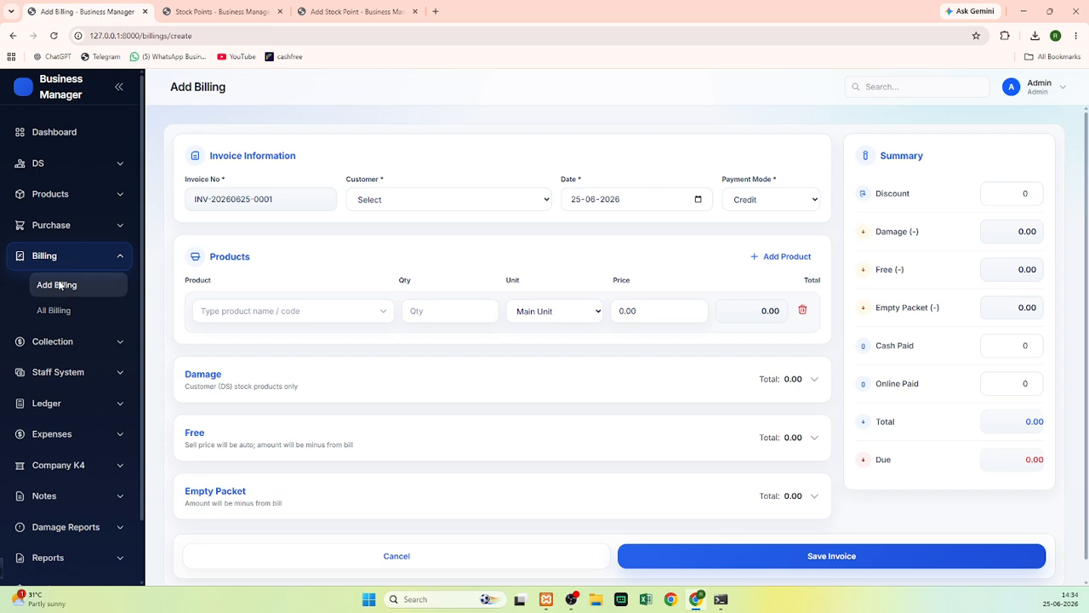
{"action": "left_click", "coordinate": [377, 201]}
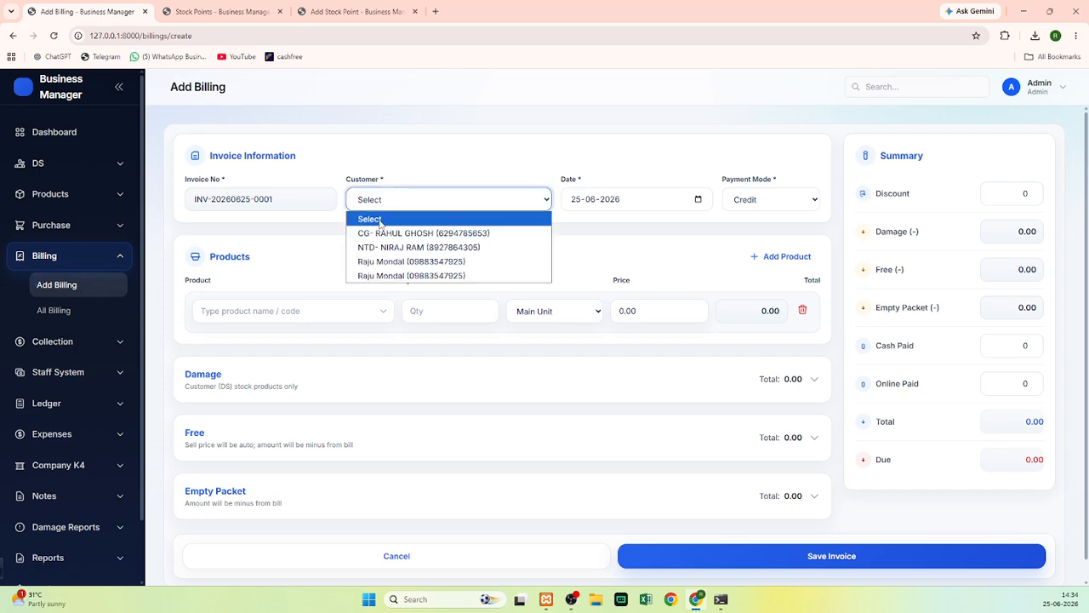
{"action": "left_click", "coordinate": [378, 276]}
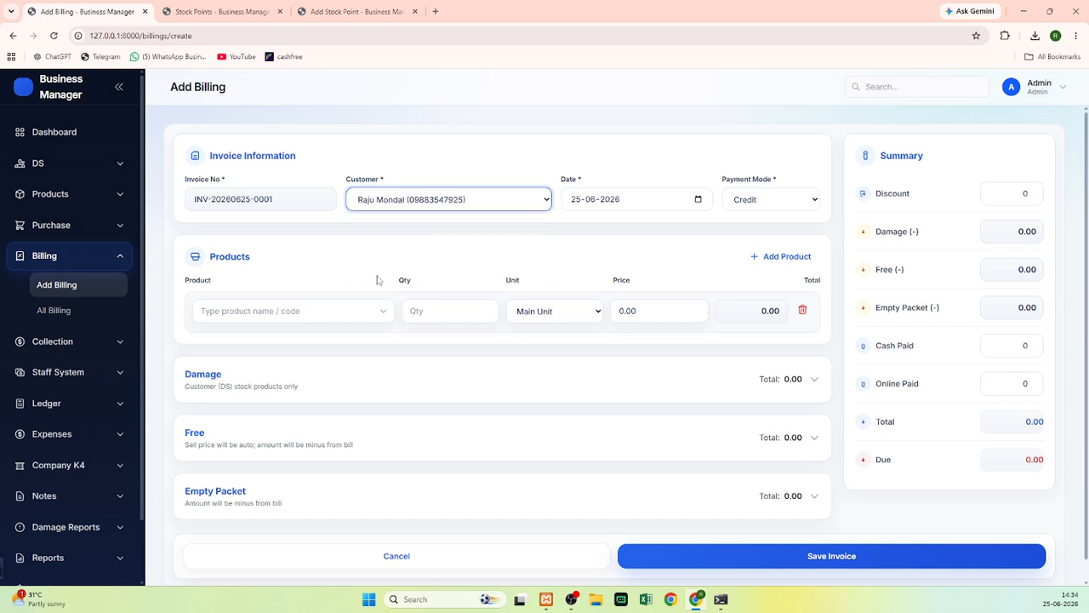
Add MANGO (SKU 74300) as the product on the new bill
{"action": "left_click", "coordinate": [230, 318]}
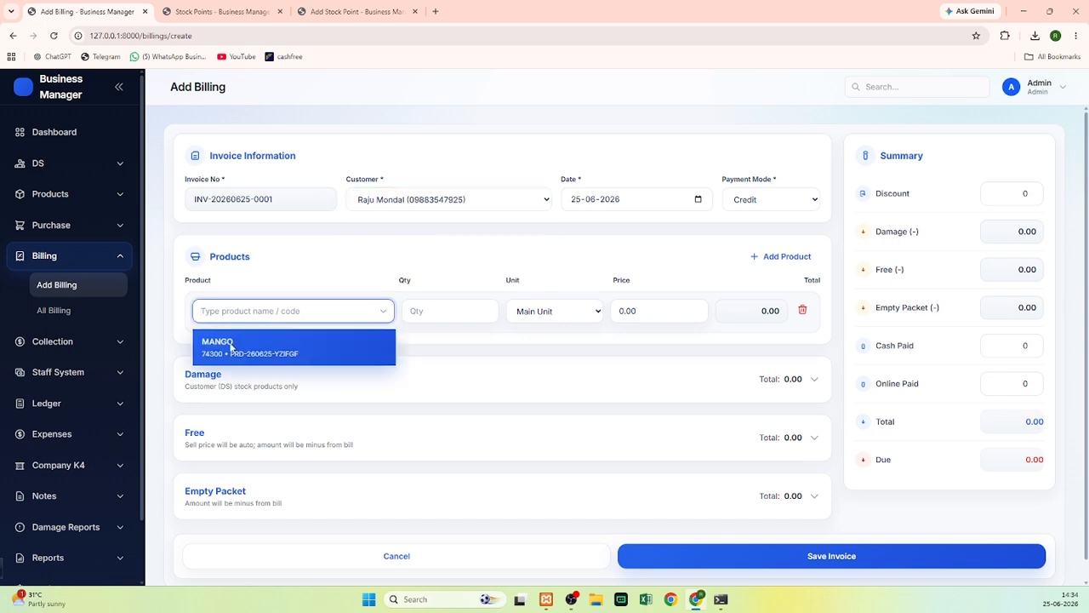
{"action": "left_click", "coordinate": [234, 349]}
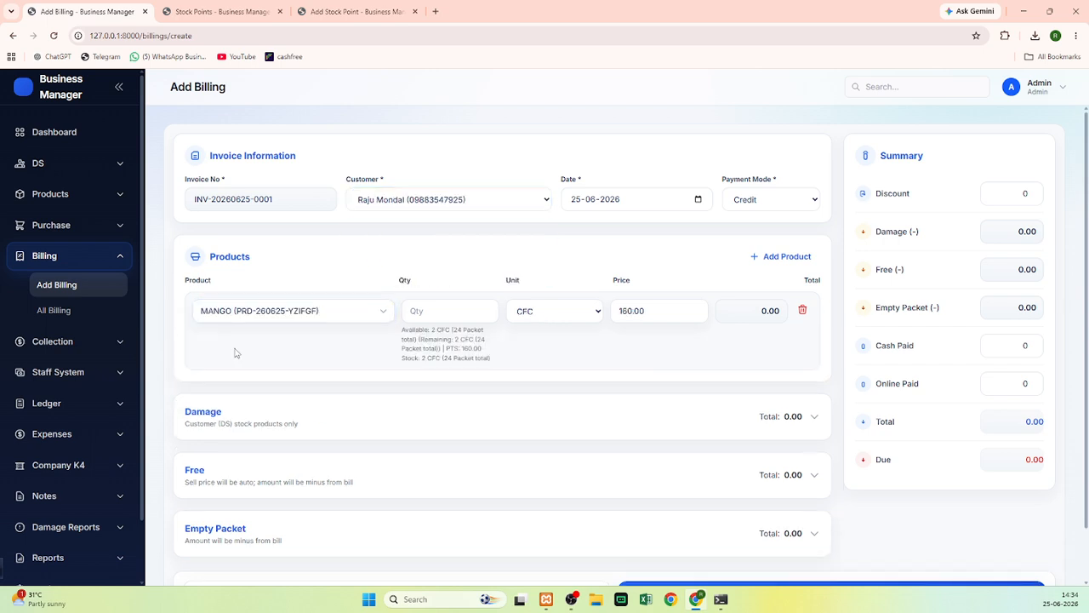
{"action": "left_click", "coordinate": [440, 309]}
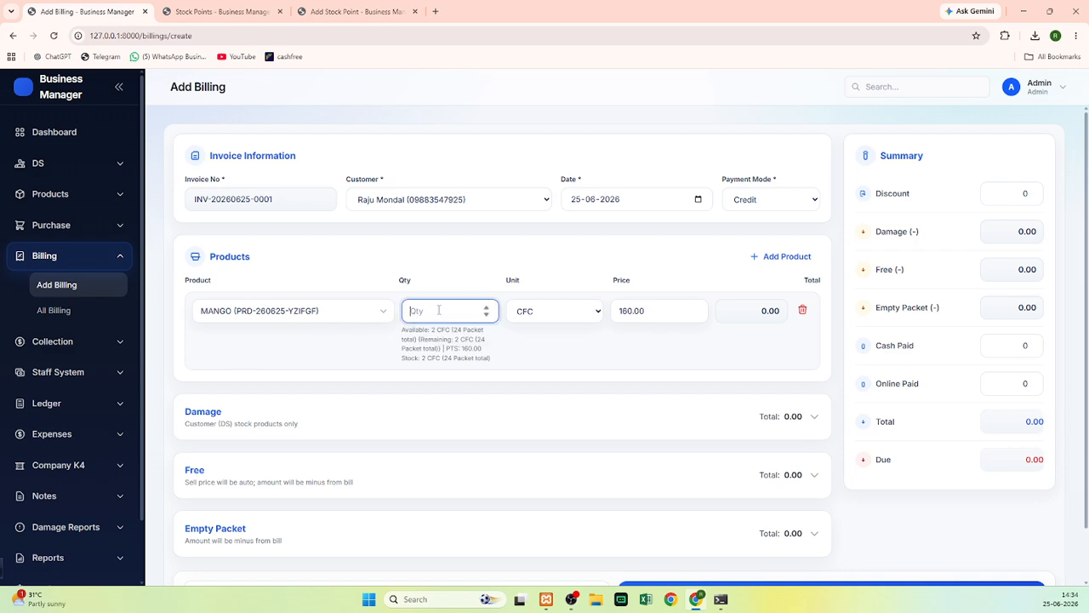
Try Packet as the unit of the MANGO billing line, and switch it back to CFC
{"action": "left_click", "coordinate": [534, 313]}
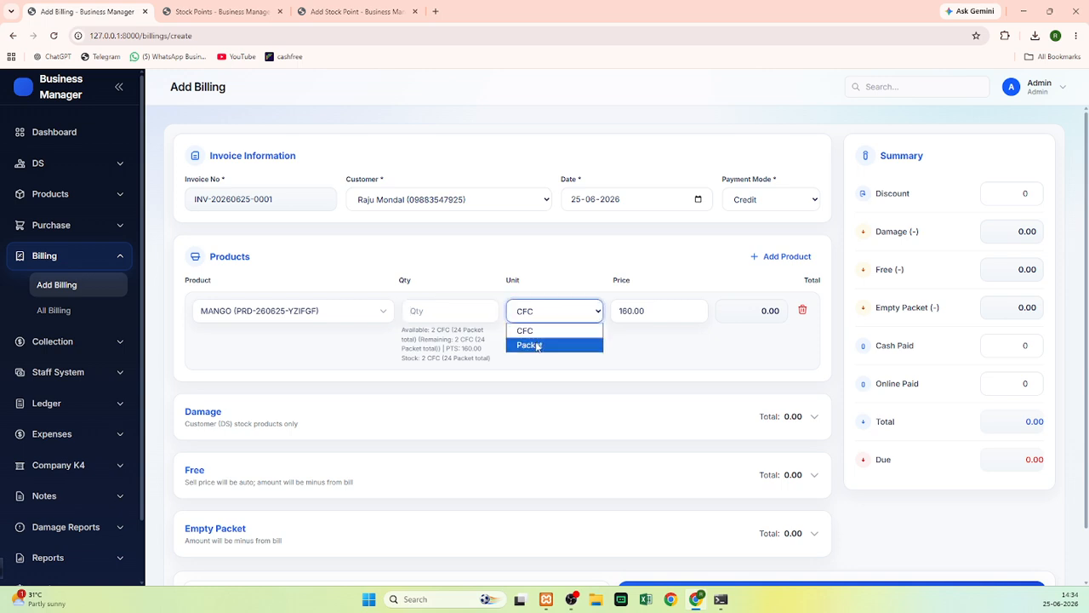
{"action": "left_click", "coordinate": [537, 344]}
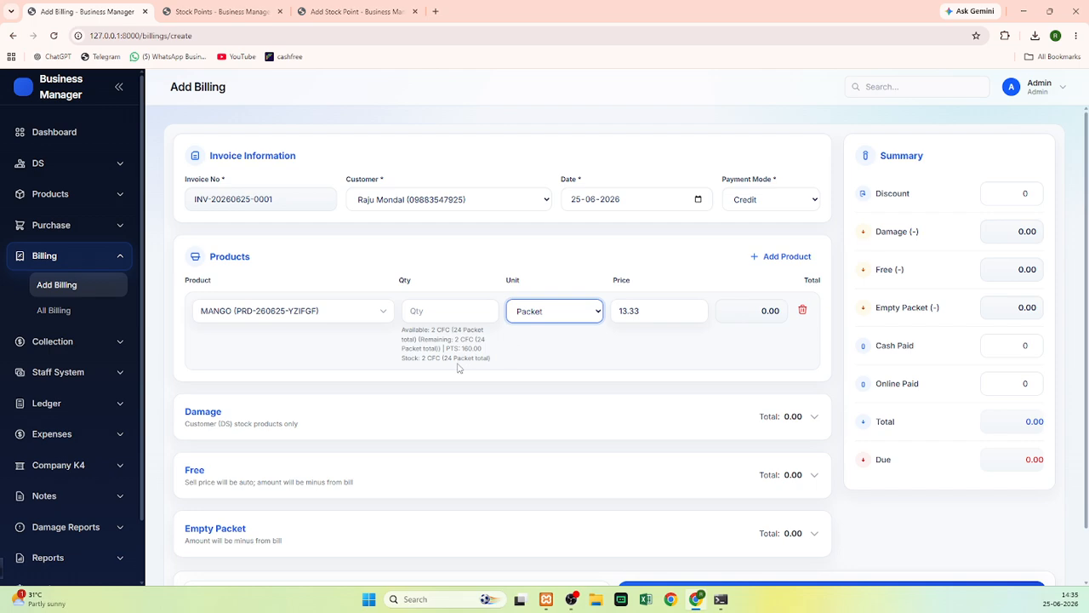
{"action": "left_click", "coordinate": [553, 320]}
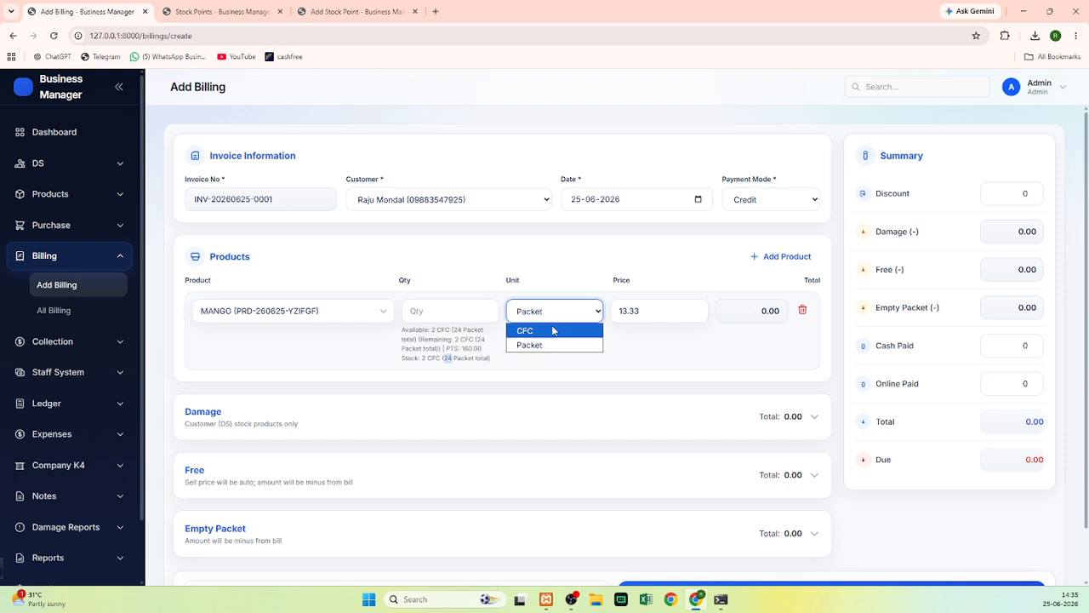
{"action": "left_click", "coordinate": [553, 330]}
Set the MANGO quantity on the bill to 2 CFC, and review the line total and the damage, free and empty packet sections
{"action": "left_click", "coordinate": [430, 312]}
{"action": "type", "text": "2"}
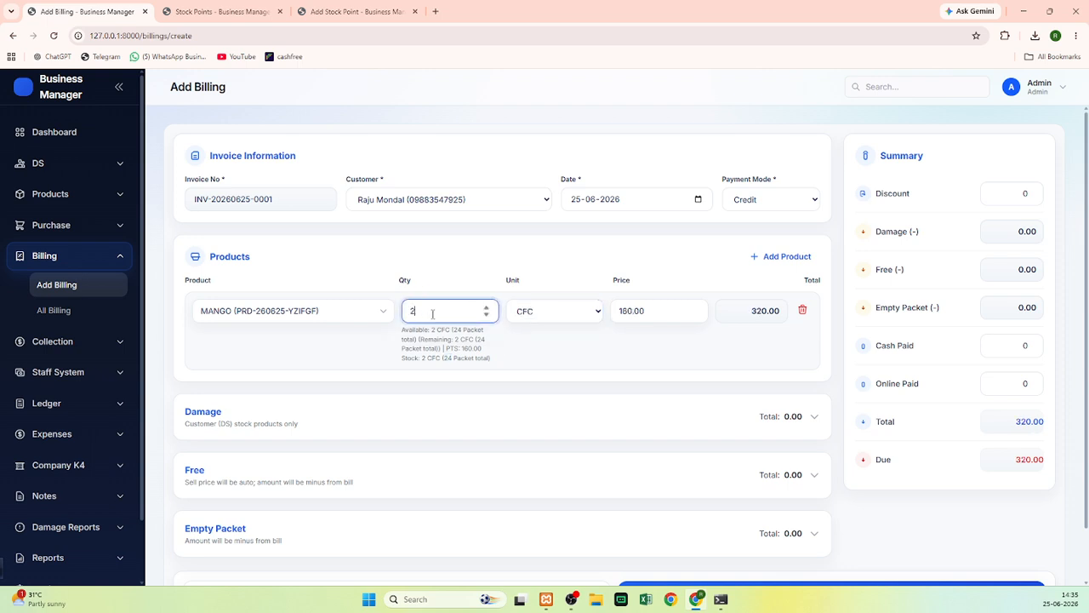
{"action": "left_click", "coordinate": [614, 362]}
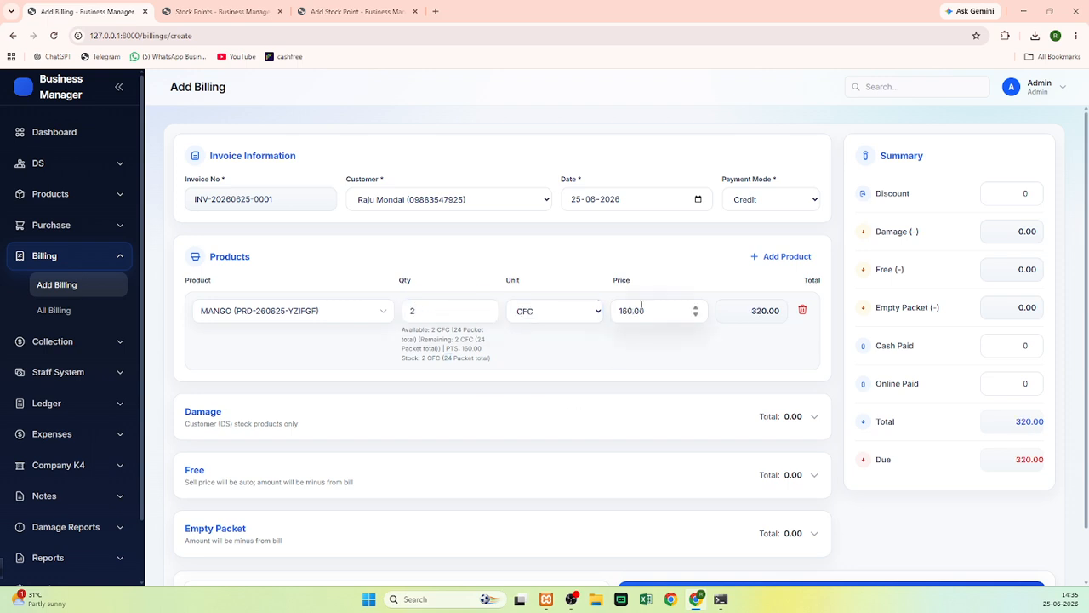
{"action": "left_click", "coordinate": [771, 320]}
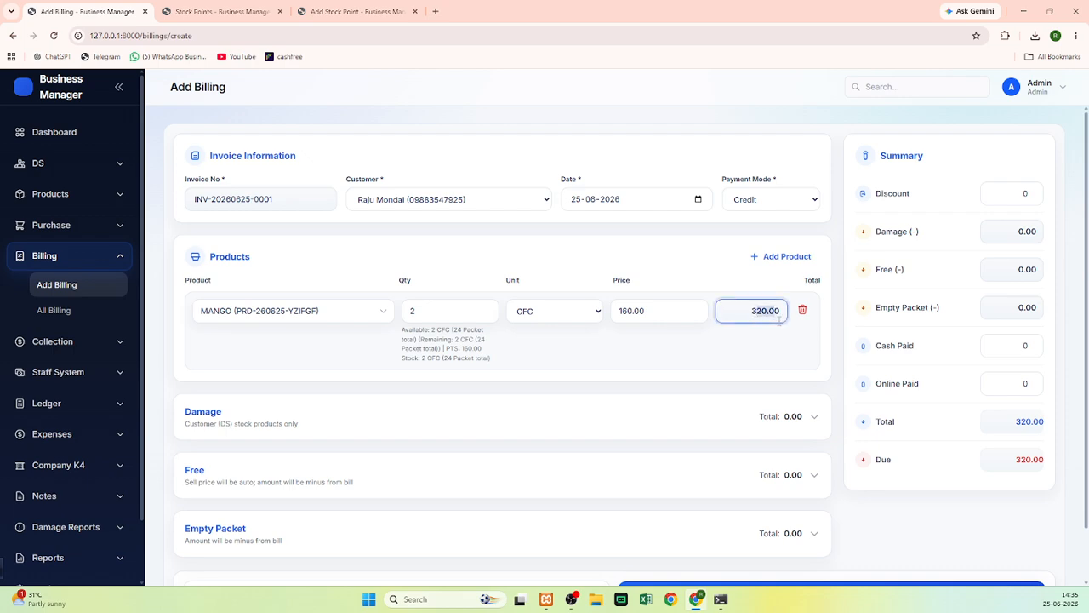
{"action": "scroll", "coordinate": [970, 492], "scroll_direction": "down", "scroll_amount": 1}
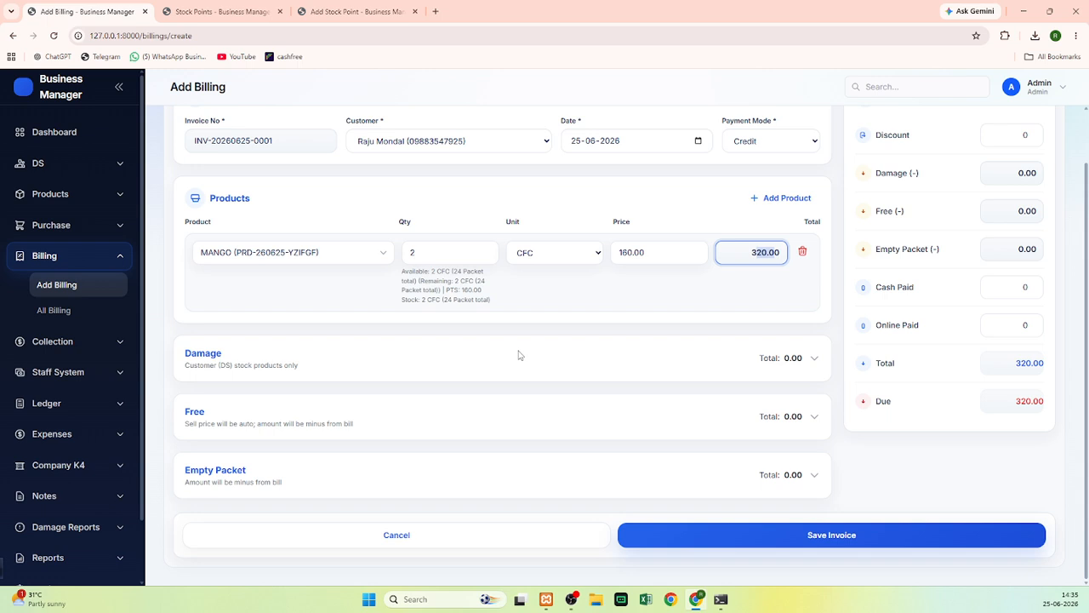
Examine the Damage section of the bill with a blank damage line, and check the Free section
{"action": "left_click", "coordinate": [339, 356]}
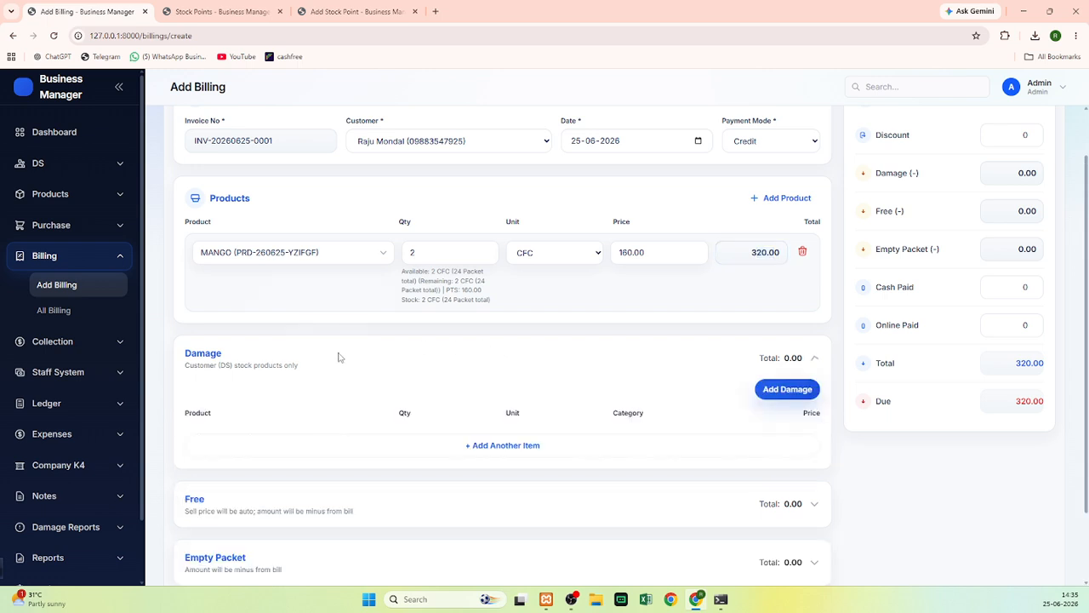
{"action": "left_click", "coordinate": [785, 390]}
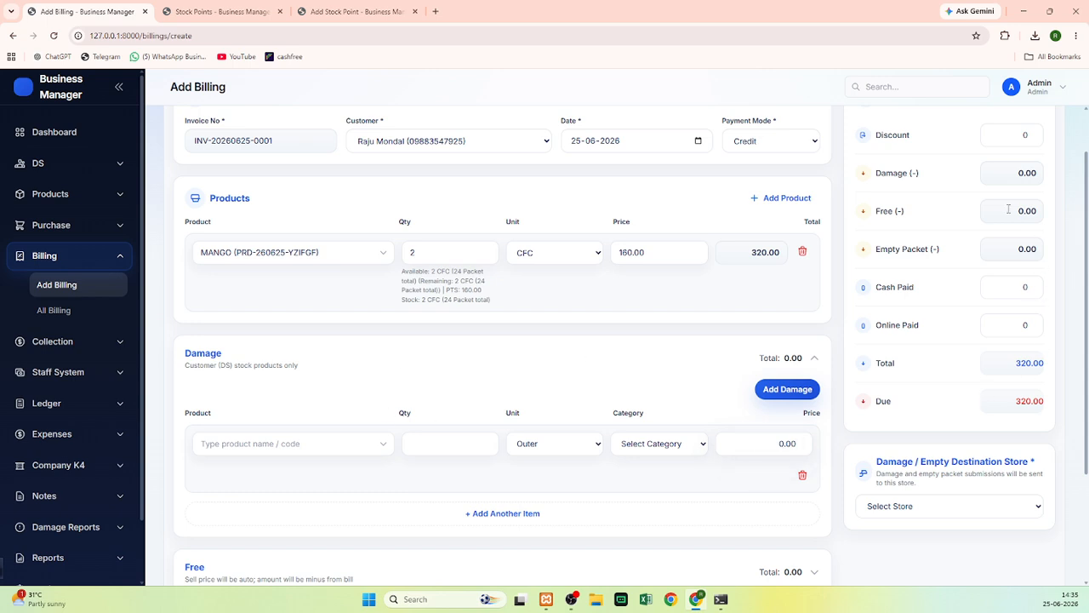
{"action": "left_click", "coordinate": [814, 358]}
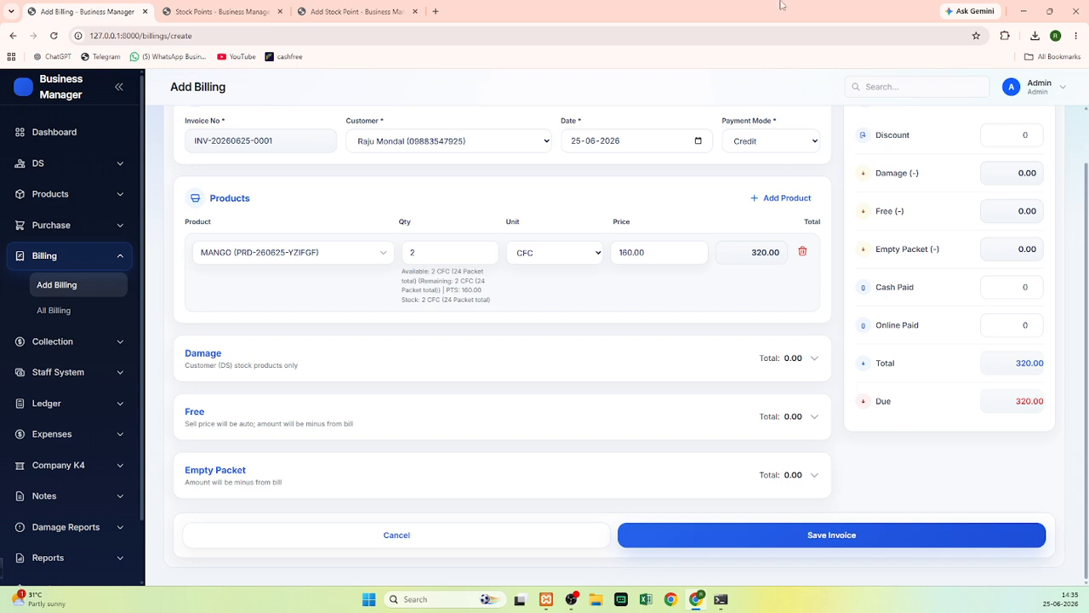
{"action": "left_click", "coordinate": [230, 419]}
{"action": "left_click", "coordinate": [230, 418]}
Set the cash paid on the bill to 20, and save the invoice
{"action": "scroll", "coordinate": [1013, 406], "scroll_direction": "up", "scroll_amount": 1}
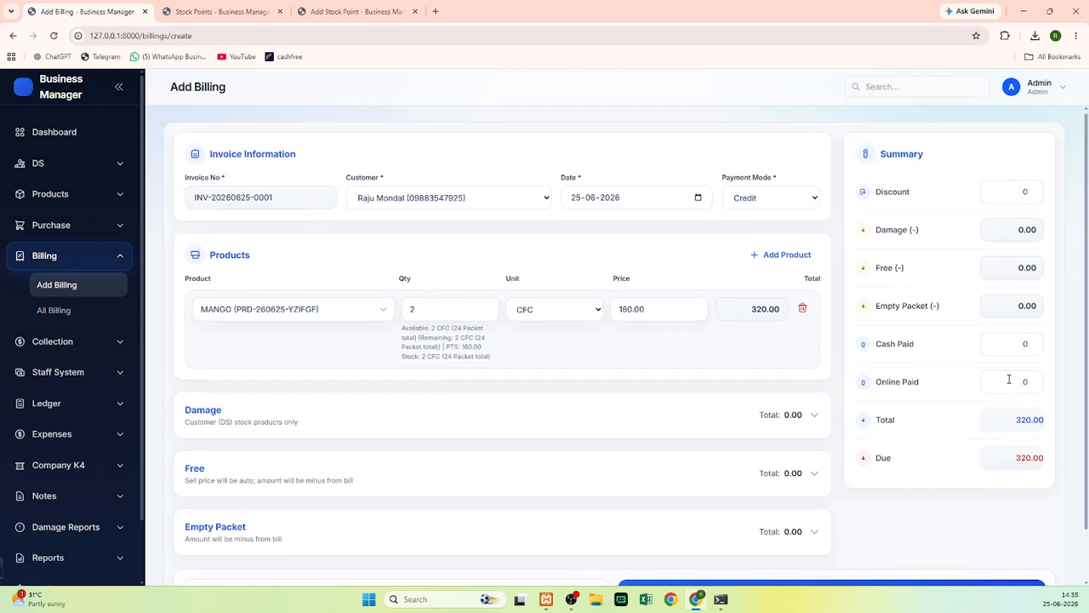
{"action": "left_click", "coordinate": [1020, 344]}
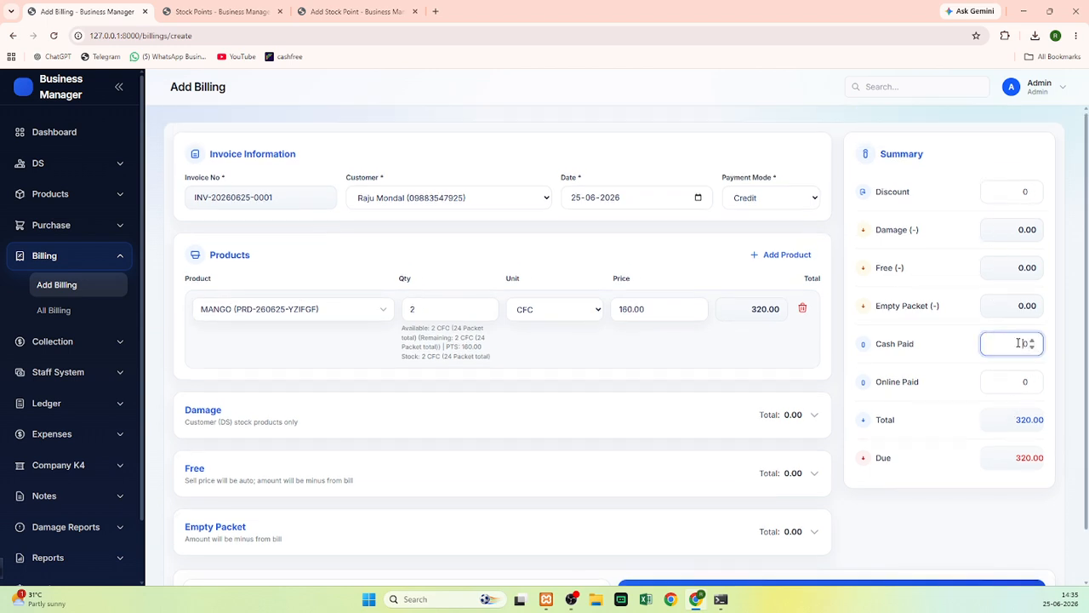
{"action": "type", "text": "20"}
{"action": "left_click", "coordinate": [924, 552]}
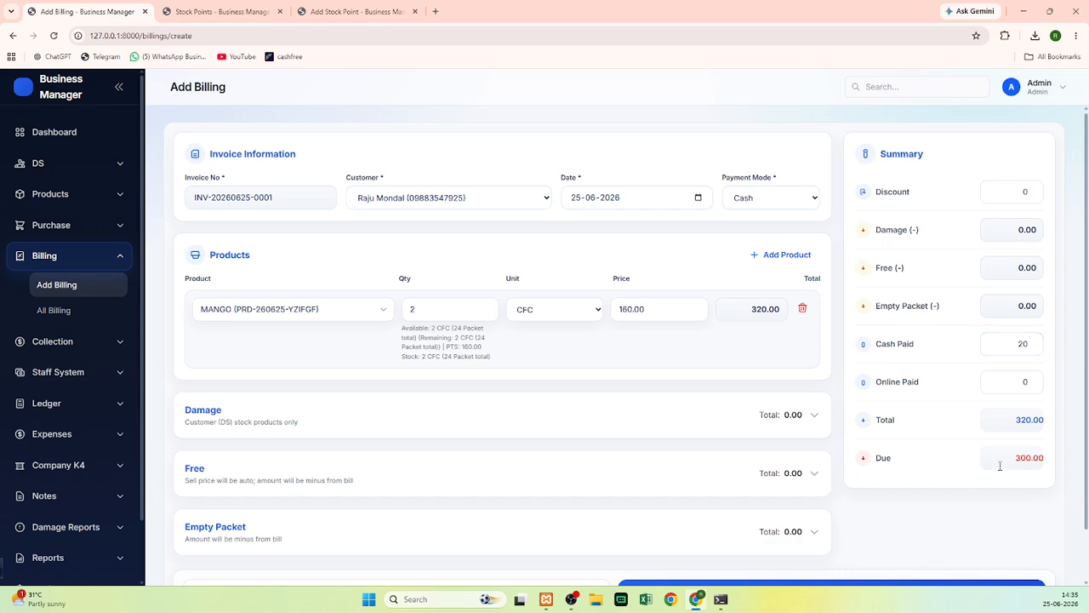
{"action": "scroll", "coordinate": [1038, 470], "scroll_direction": "down", "scroll_amount": 1}
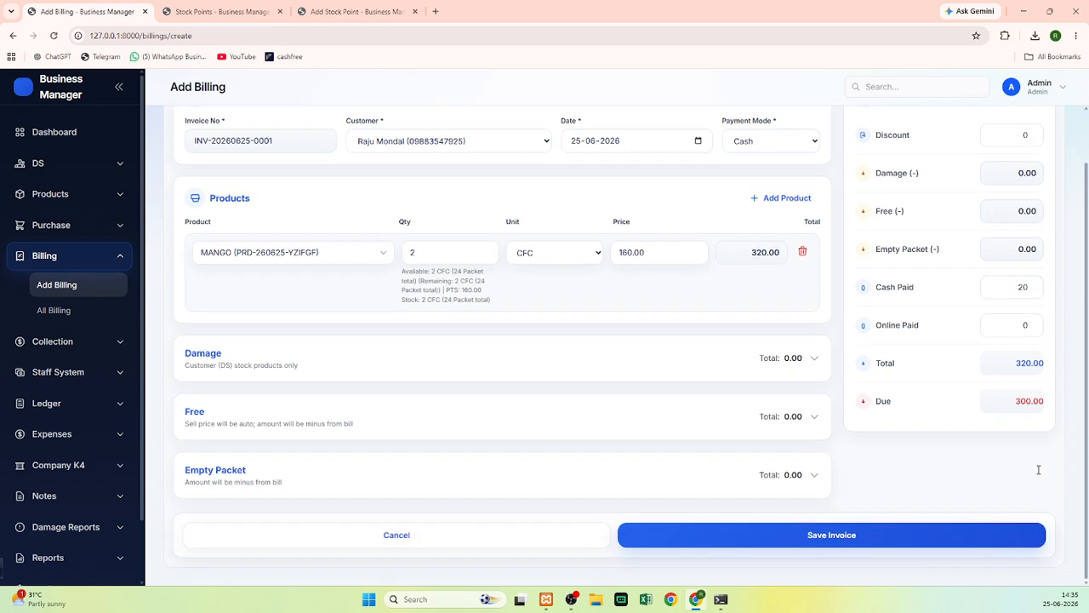
{"action": "left_click", "coordinate": [774, 535]}
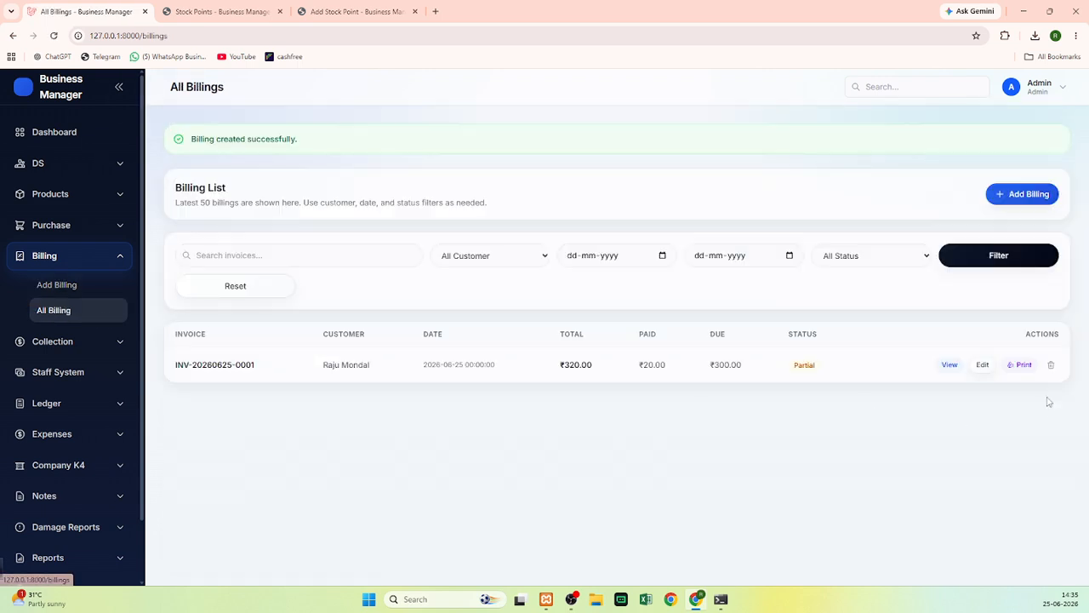
Open the DS-wise due list in the collection module
{"action": "left_click", "coordinate": [98, 257]}
{"action": "left_click", "coordinate": [59, 287]}
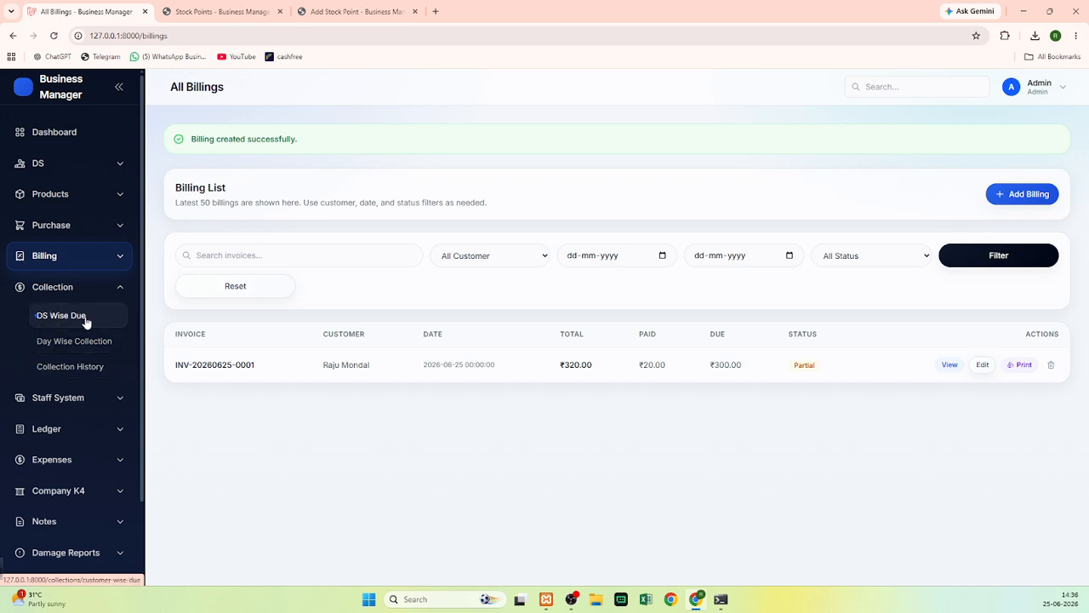
{"action": "left_click", "coordinate": [85, 321]}
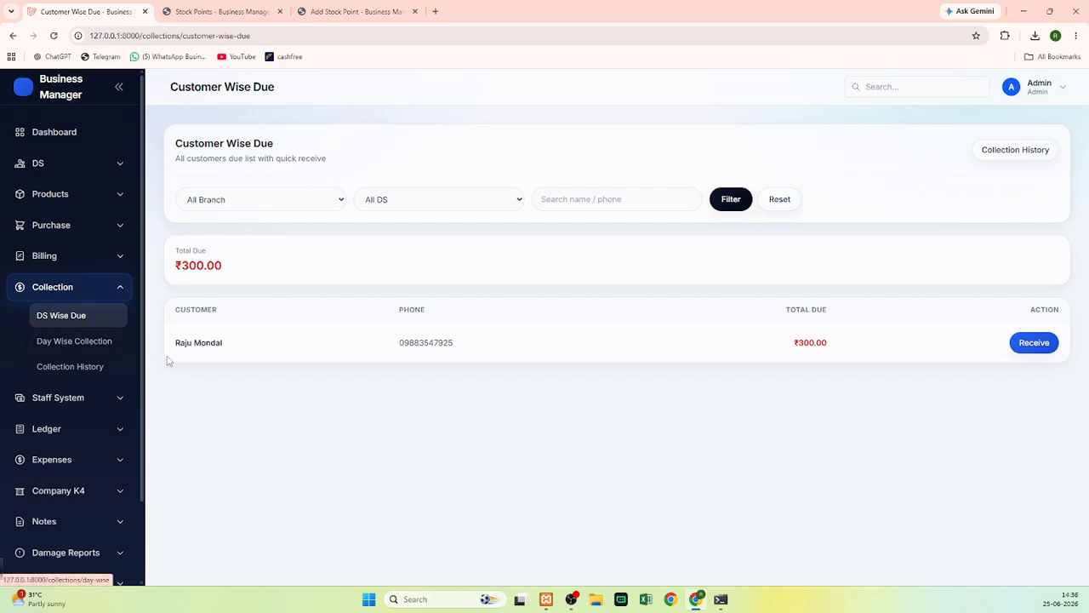
Try to receive part of the customer's due as 100 in cash and 100 online
{"action": "left_click", "coordinate": [1031, 345]}
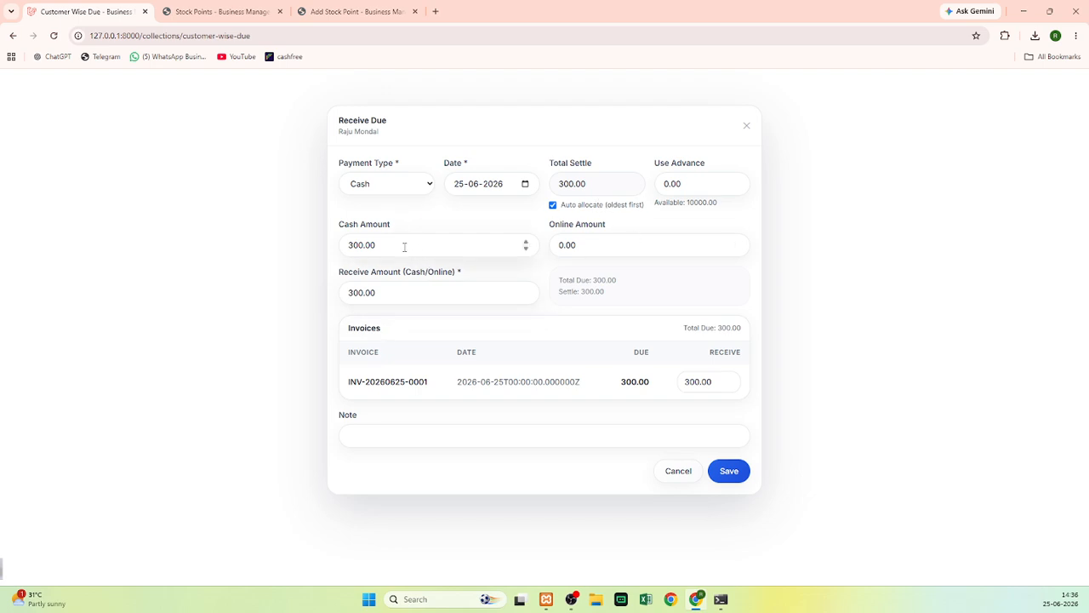
{"action": "left_click_drag", "start_coordinate": [403, 247], "coordinate": [336, 251]}
{"action": "type", "text": "100"}
{"action": "left_click_drag", "start_coordinate": [586, 243], "coordinate": [560, 242]}
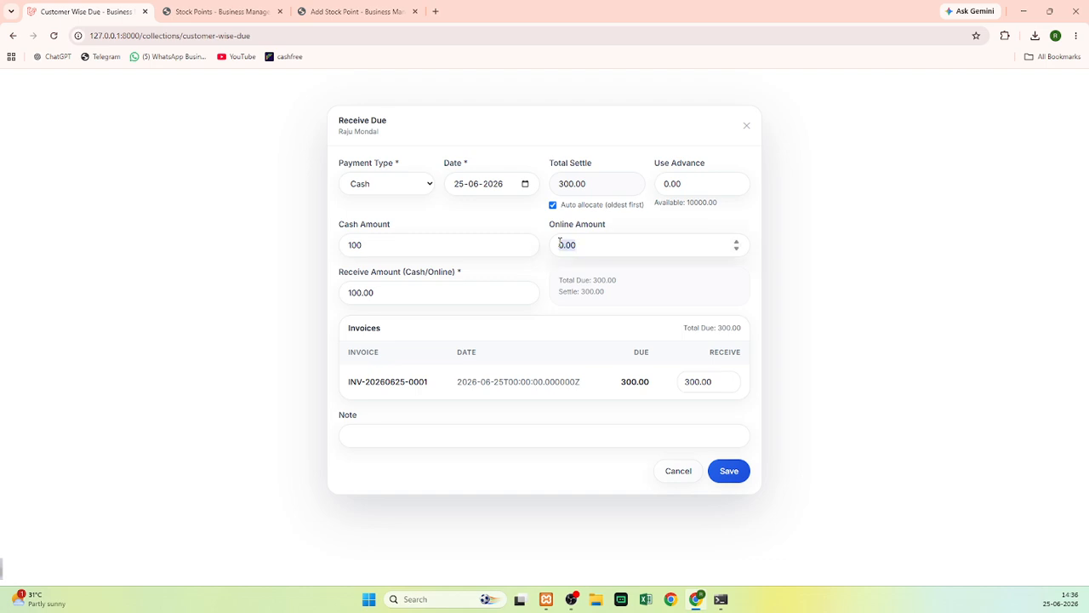
{"action": "type", "text": "100"}
{"action": "left_click", "coordinate": [641, 279]}
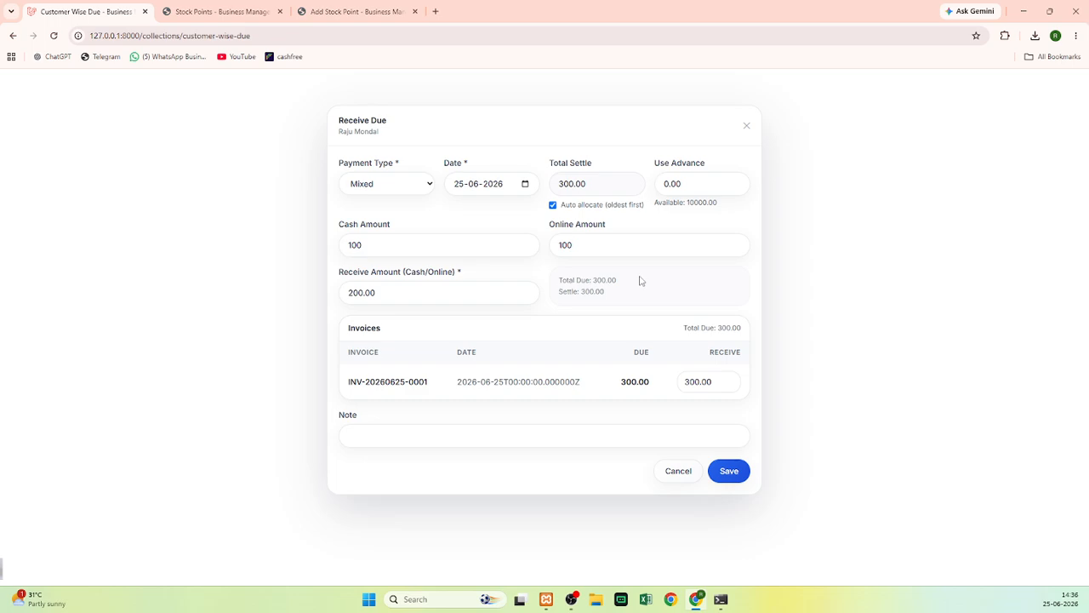
{"action": "left_click", "coordinate": [719, 477]}
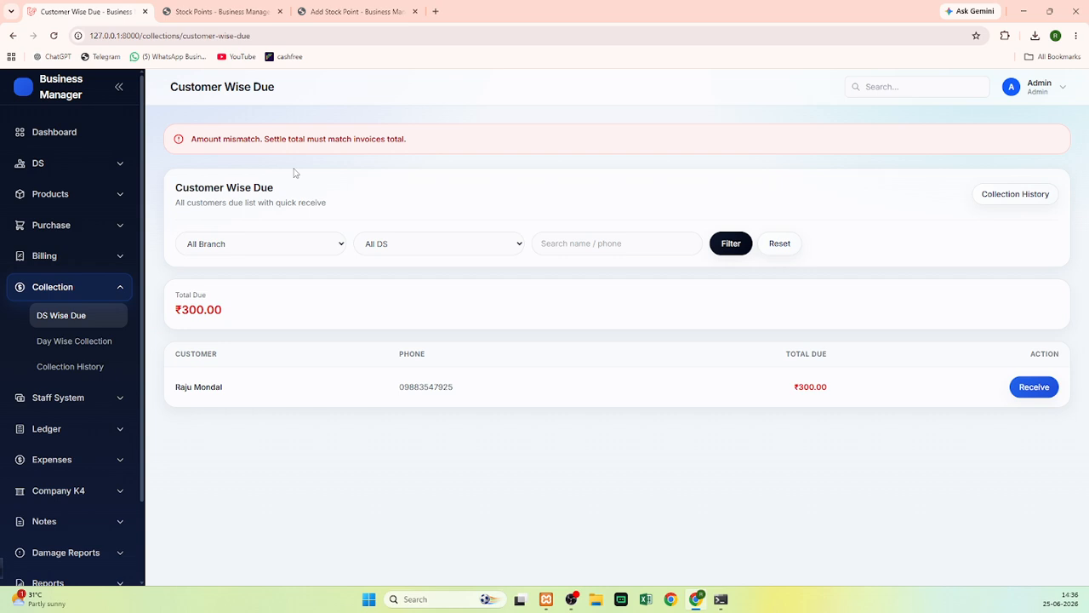
Receive the billed customer's full due of 300 with Cash as the payment type
{"action": "left_click", "coordinate": [1037, 391]}
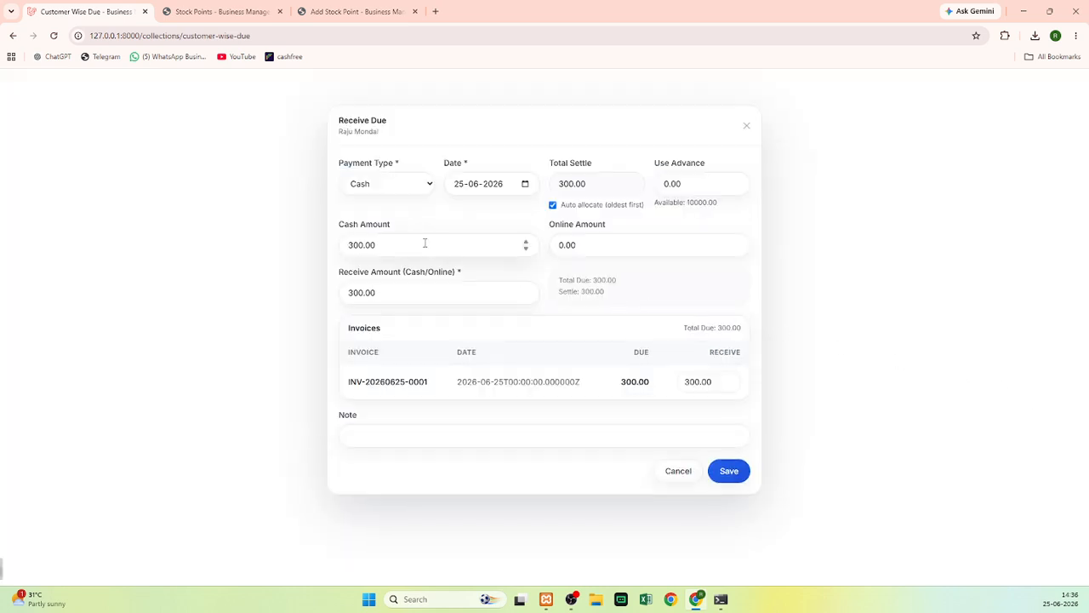
{"action": "left_click", "coordinate": [378, 185]}
{"action": "left_click", "coordinate": [378, 192]}
{"action": "left_click_drag", "start_coordinate": [389, 242], "coordinate": [341, 254]}
{"action": "left_click", "coordinate": [727, 472]}
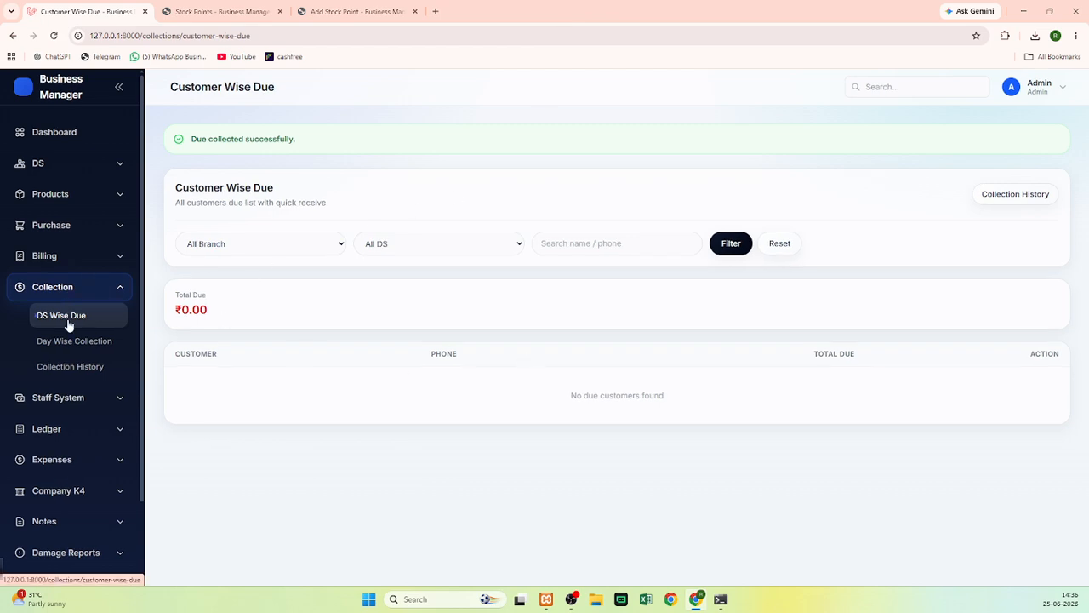
Open the collection history and check the amounts of the due collection and the billing payment
{"action": "left_click", "coordinate": [65, 366]}
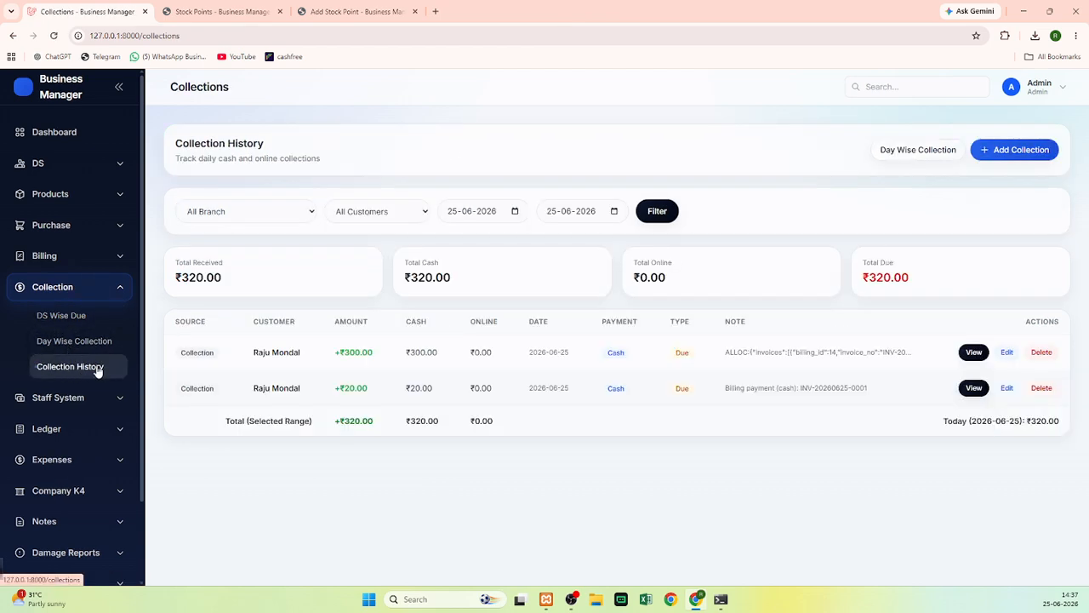
{"action": "left_click_drag", "start_coordinate": [341, 352], "coordinate": [400, 363]}
{"action": "left_click_drag", "start_coordinate": [330, 387], "coordinate": [400, 391]}
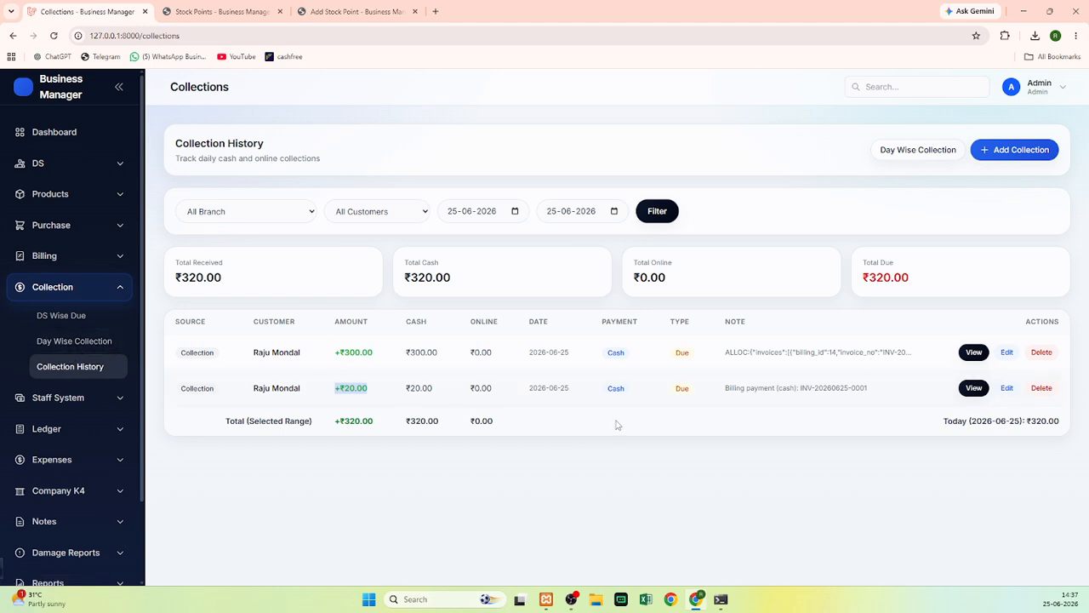
Add a day-wise collection for the DS customer with a total of 1000, 200 in cash and 100 online
{"action": "left_click", "coordinate": [47, 348]}
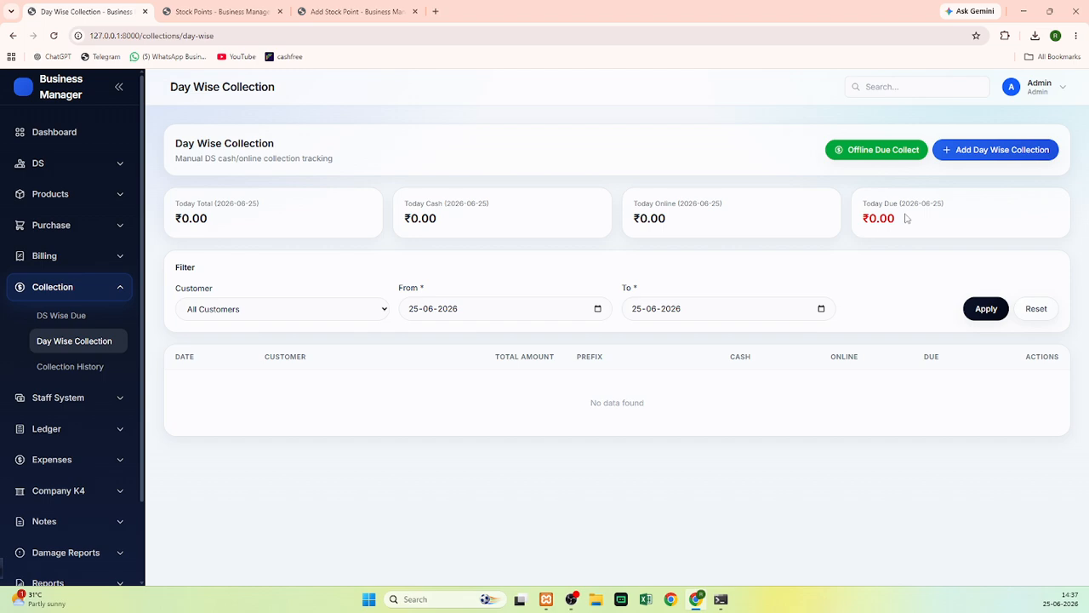
{"action": "left_click", "coordinate": [999, 149]}
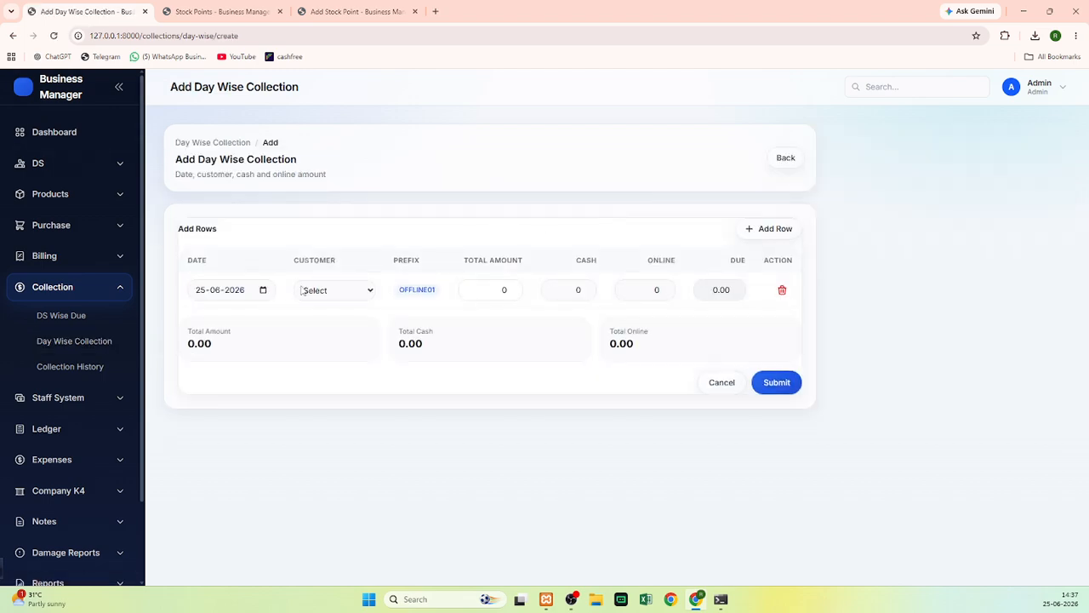
{"action": "left_click", "coordinate": [317, 292]}
{"action": "left_click", "coordinate": [329, 365]}
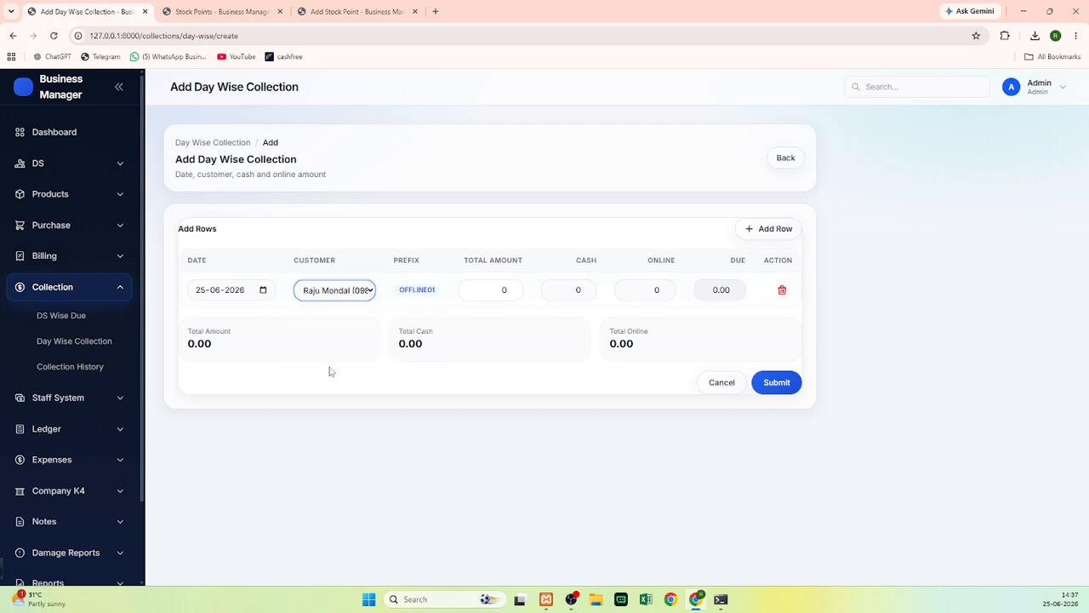
{"action": "left_click", "coordinate": [519, 291]}
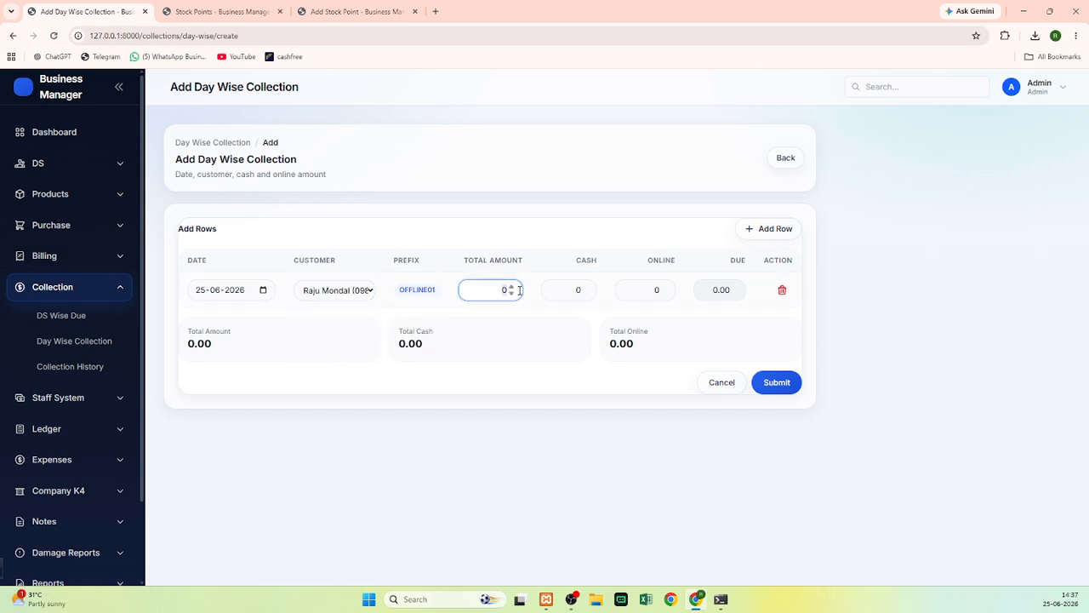
{"action": "type", "text": "1000"}
{"action": "left_click", "coordinate": [584, 292]}
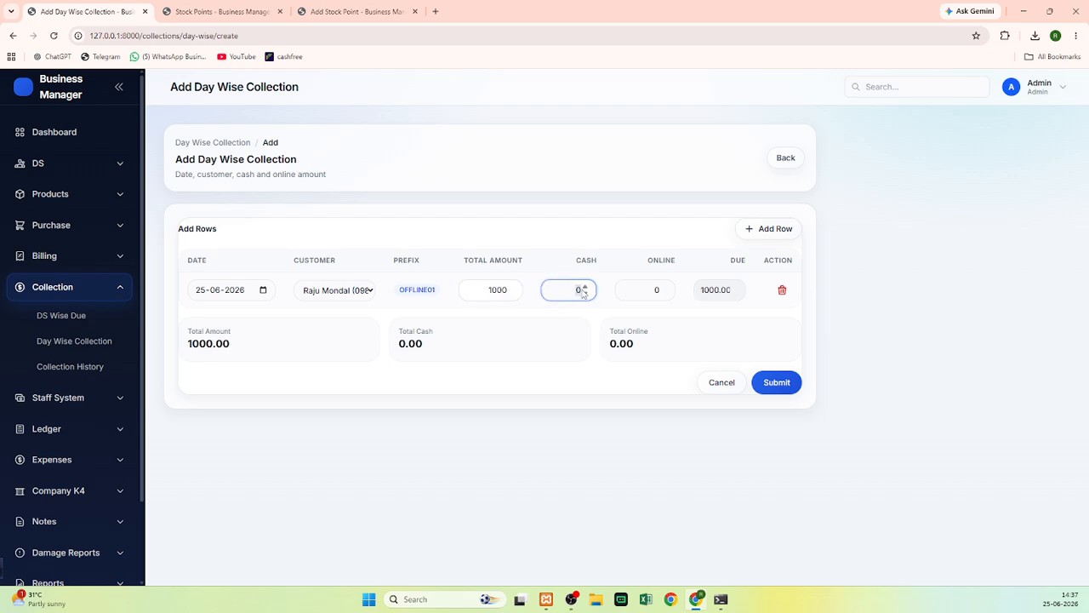
{"action": "type", "text": "200"}
{"action": "left_click", "coordinate": [645, 289]}
{"action": "type", "text": "100"}
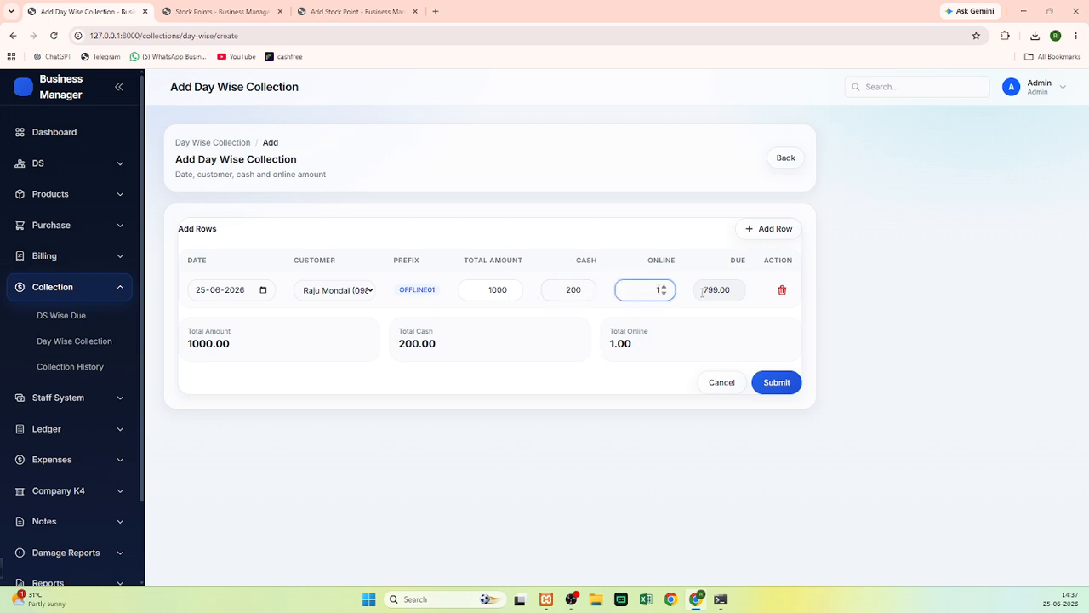
{"action": "left_click", "coordinate": [773, 383]}
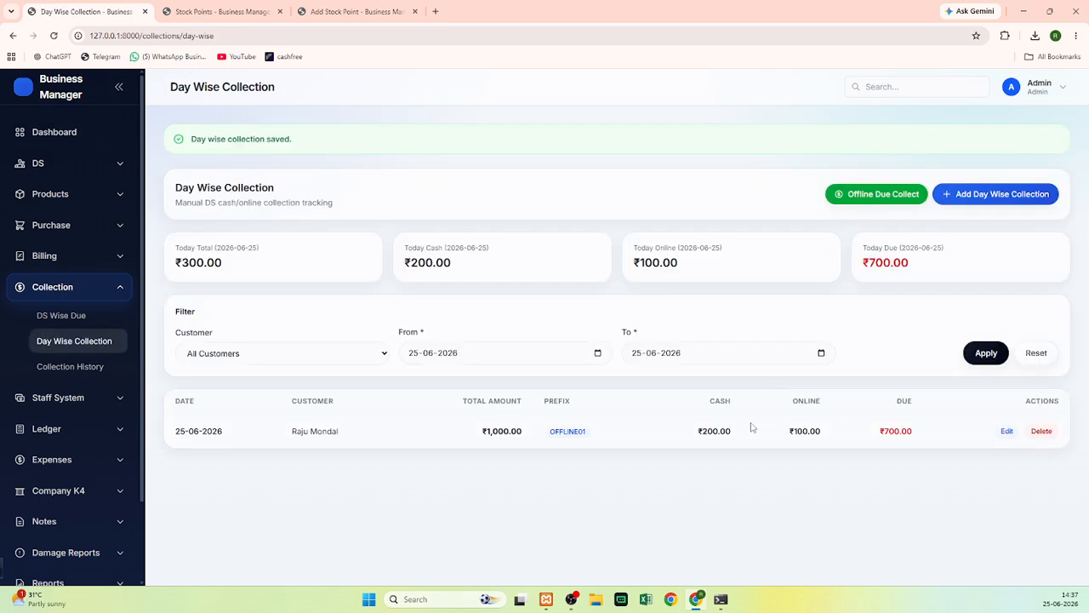
View the offline due list for collecting the remaining day-wise dues
{"action": "left_click", "coordinate": [859, 200]}
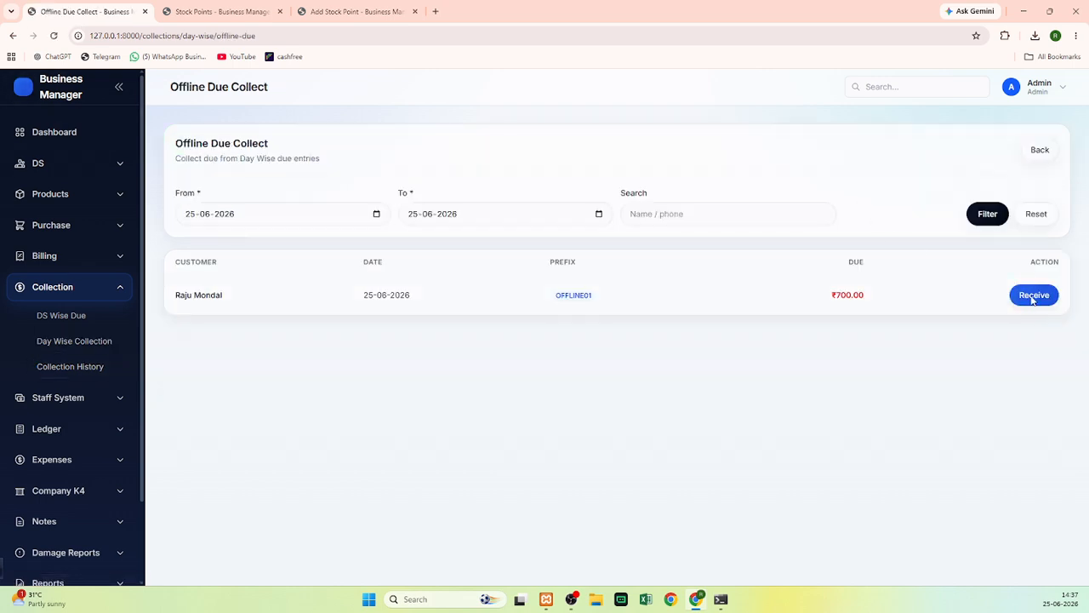
{"action": "left_click", "coordinate": [92, 295]}
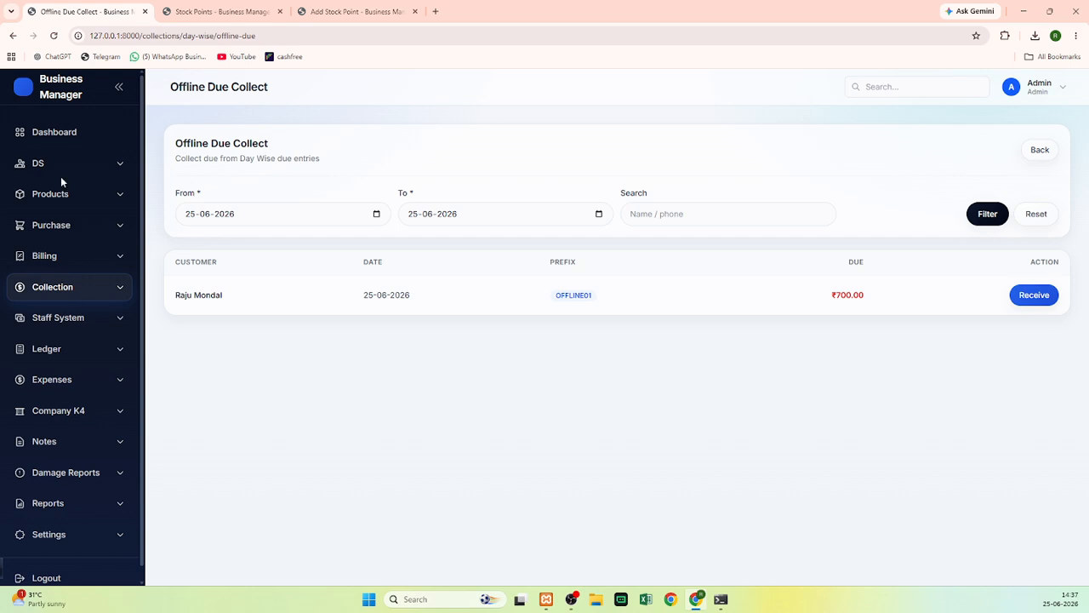
Open a new salary entry, choose the first listed staff member, and review the attendance, advance and salary fields
{"action": "left_click", "coordinate": [86, 320]}
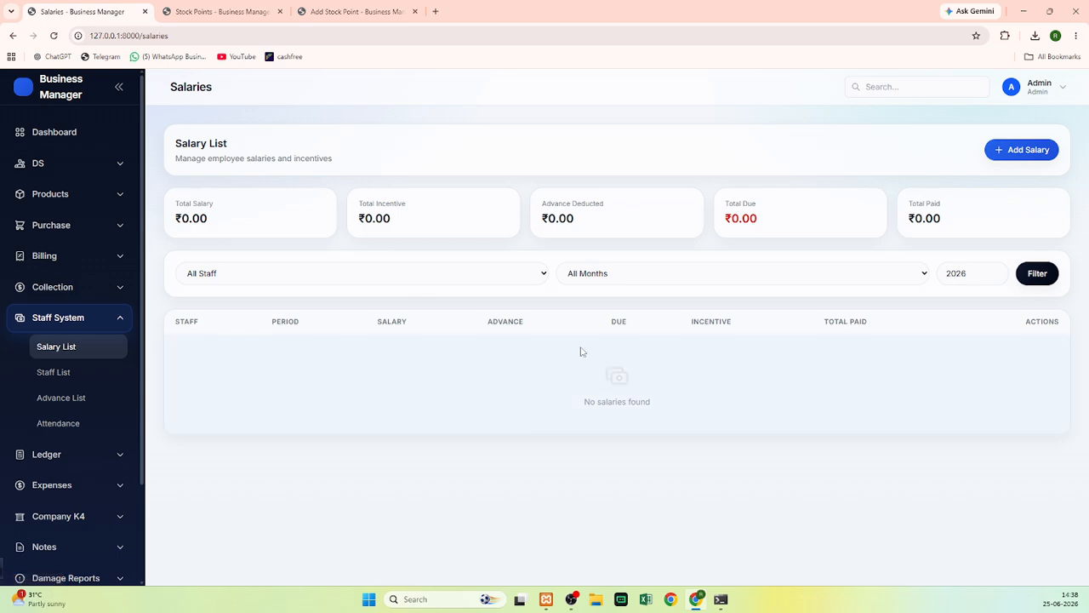
{"action": "left_click", "coordinate": [1013, 150]}
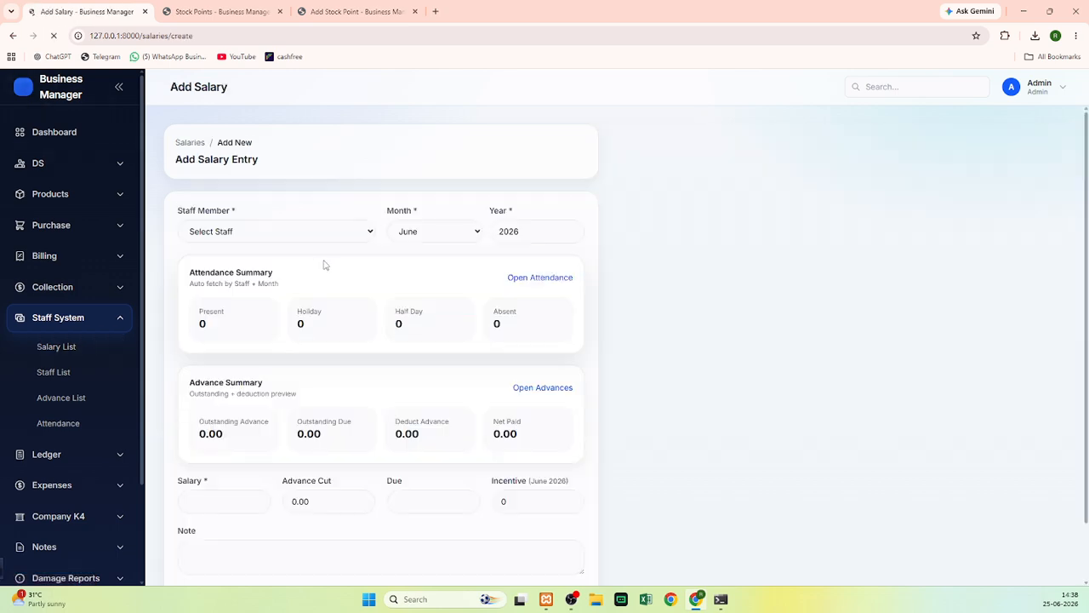
{"action": "left_click", "coordinate": [238, 233]}
{"action": "left_click", "coordinate": [221, 265]}
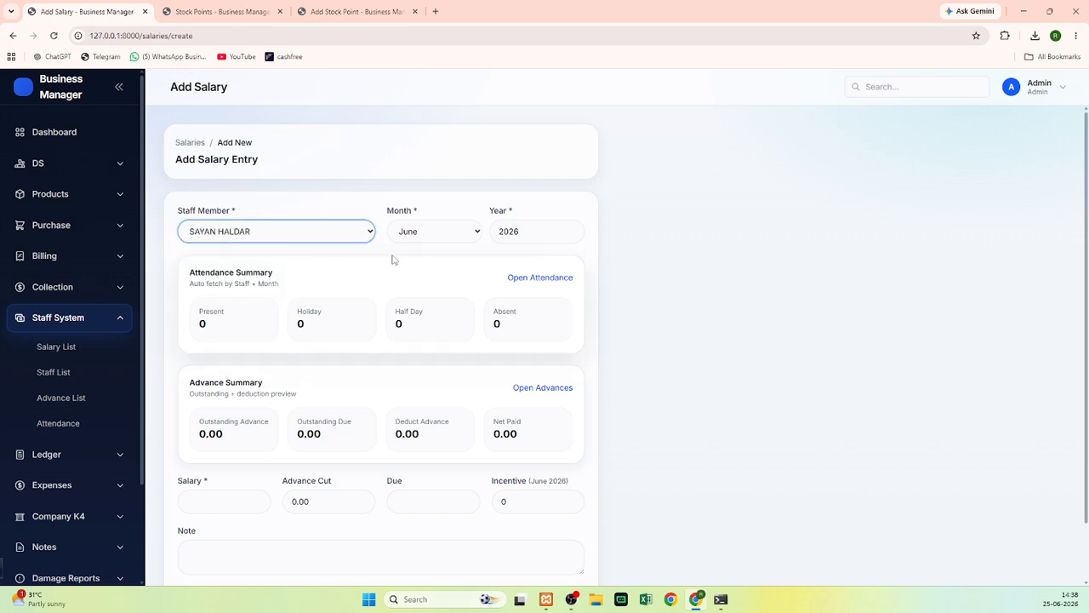
{"action": "scroll", "coordinate": [439, 247], "scroll_direction": "down", "scroll_amount": 1}
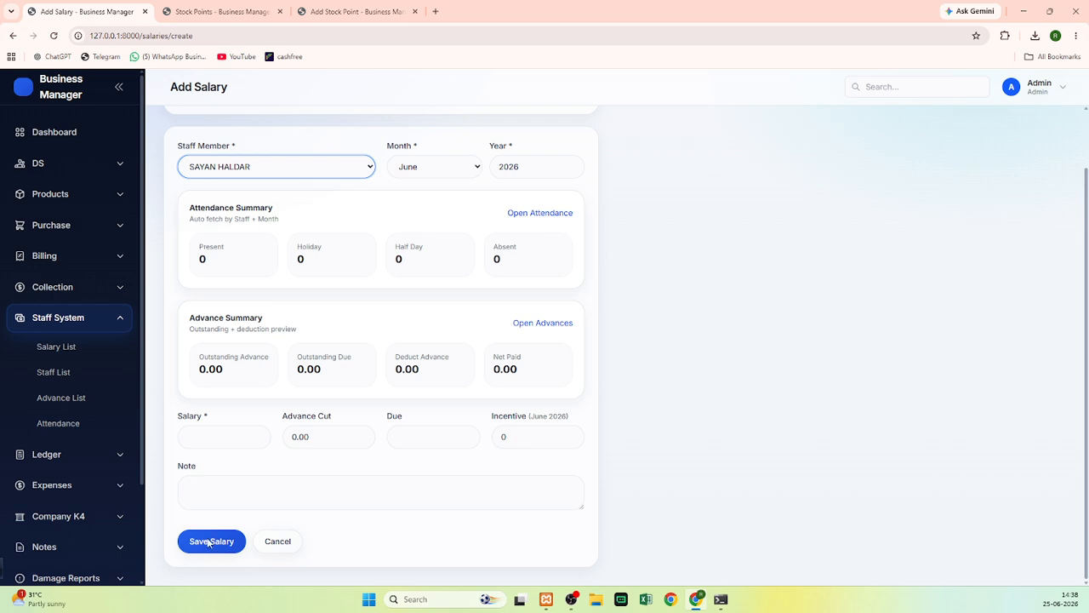
{"action": "scroll", "coordinate": [209, 543], "scroll_direction": "up", "scroll_amount": 1}
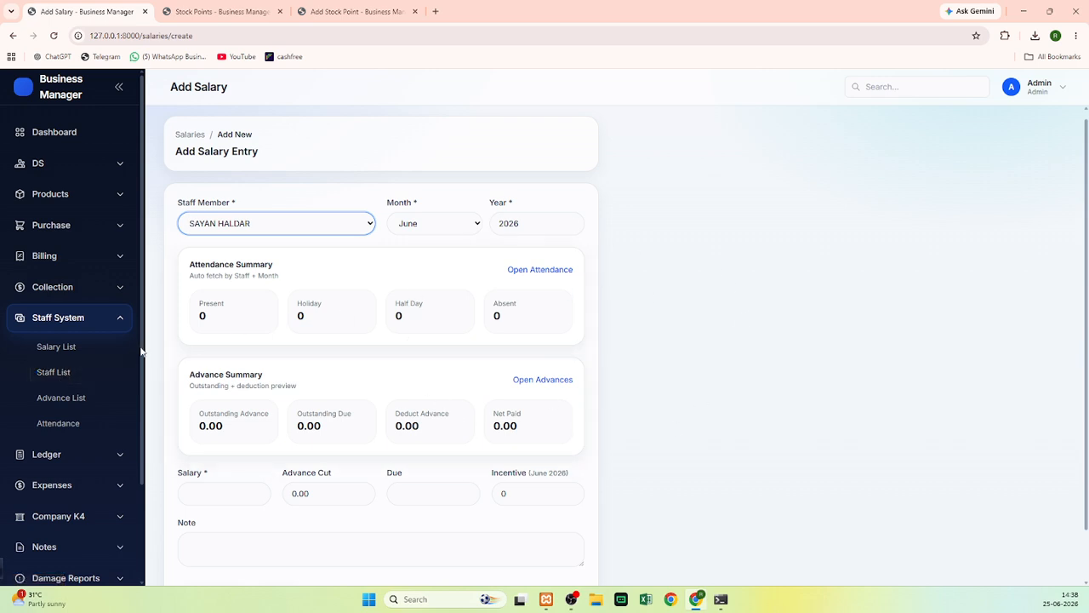
Add a staff advance of 100 dated 25-06-2026 for the second listed staff member and save it
{"action": "left_click", "coordinate": [45, 372]}
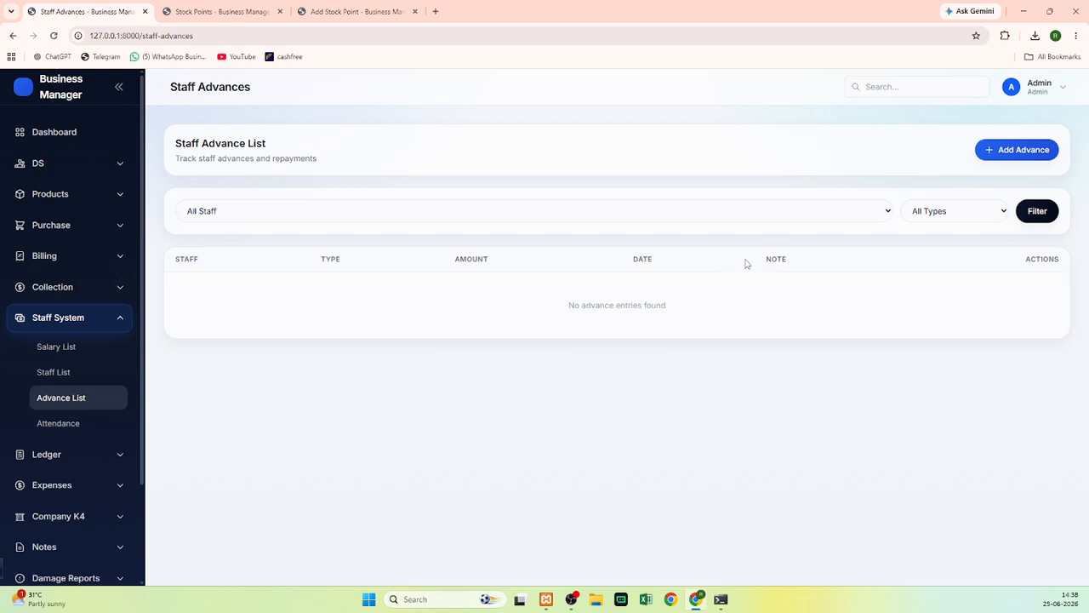
{"action": "left_click", "coordinate": [997, 161]}
{"action": "left_click", "coordinate": [231, 231]}
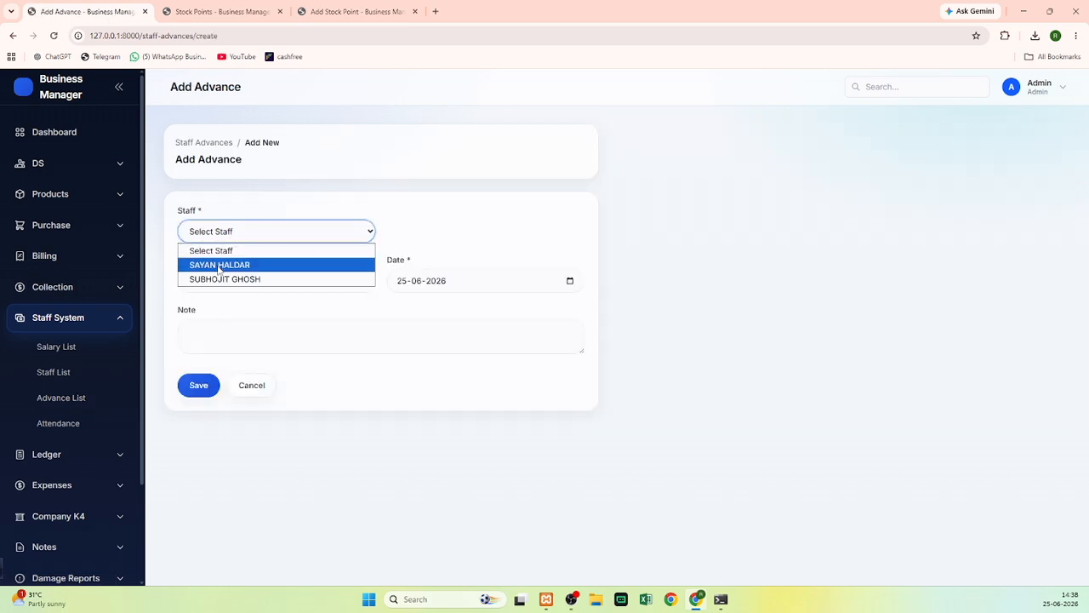
{"action": "left_click", "coordinate": [219, 277]}
{"action": "left_click", "coordinate": [218, 286]}
{"action": "left_click", "coordinate": [245, 311]}
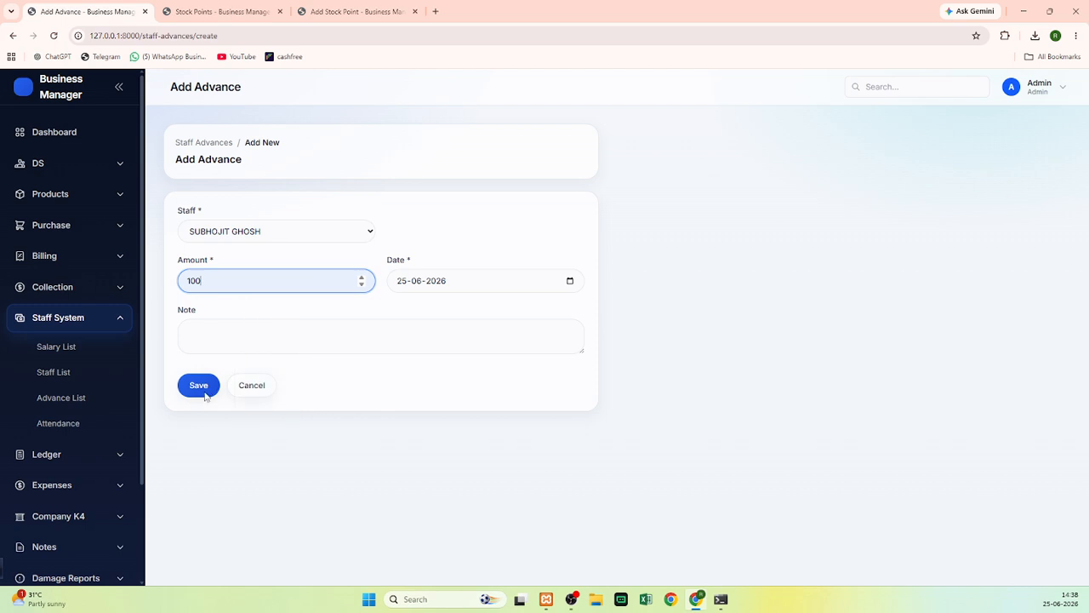
{"action": "left_click", "coordinate": [201, 395]}
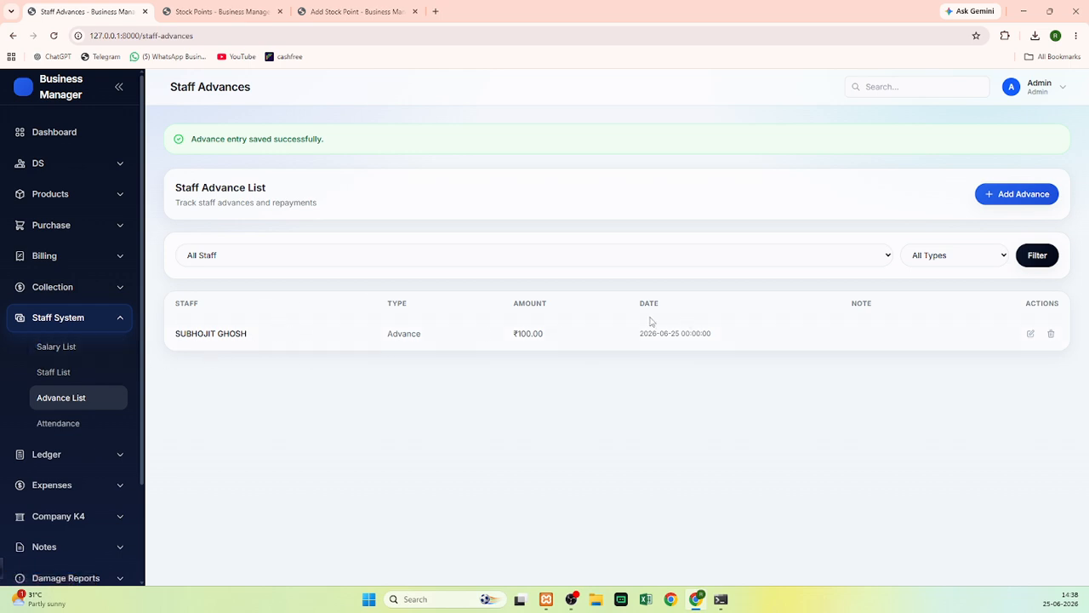
View the staff list and open a blank new staff member form
{"action": "left_click", "coordinate": [51, 373]}
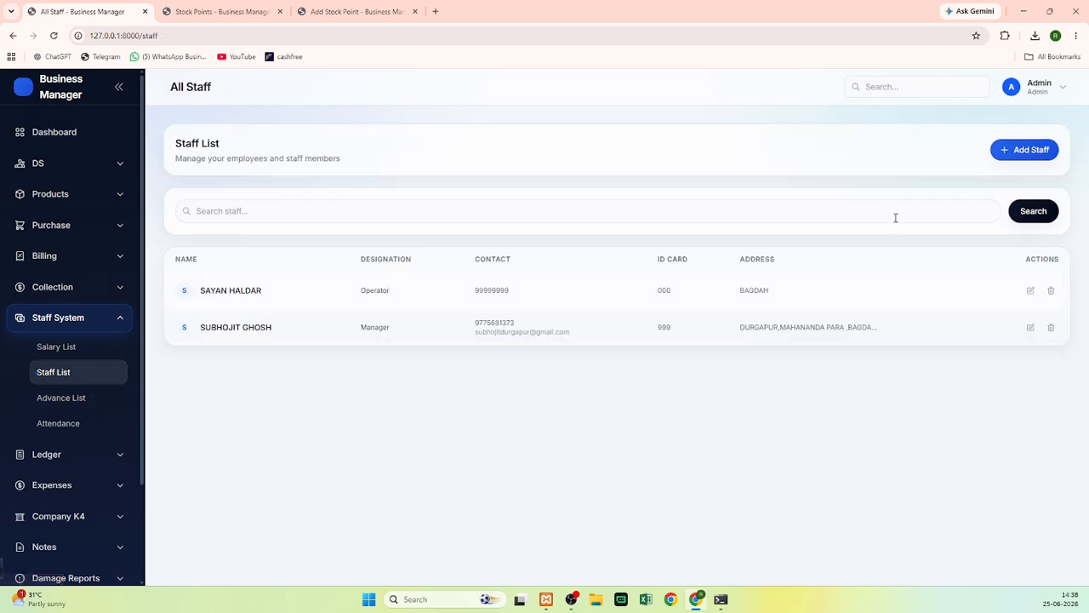
{"action": "left_click", "coordinate": [1019, 151]}
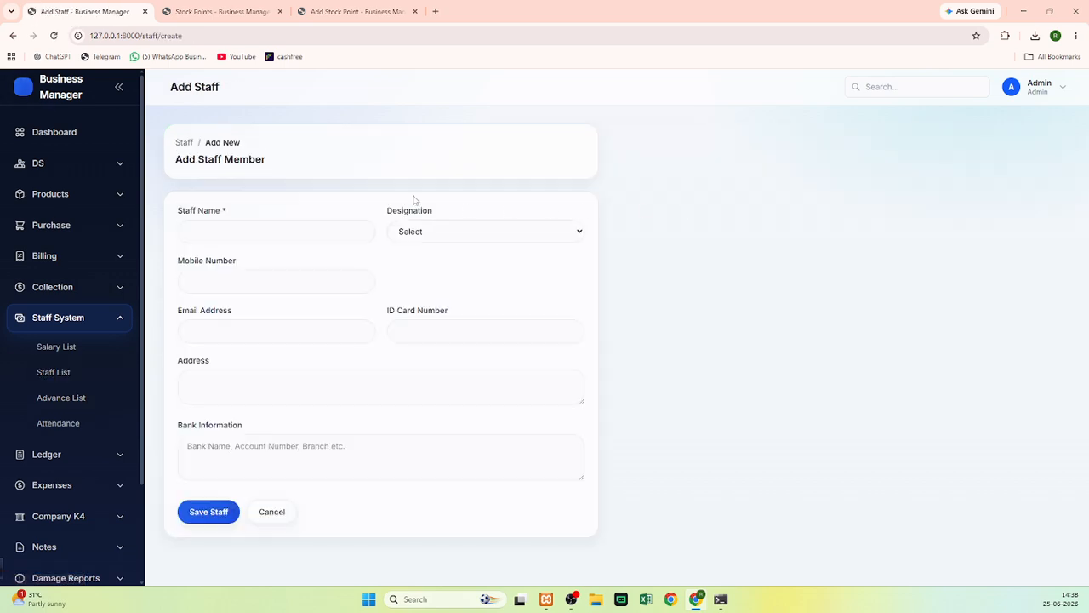
Start an attendance entry for 25-06-2026 and set the first listed staff member's status to Present
{"action": "left_click", "coordinate": [81, 425]}
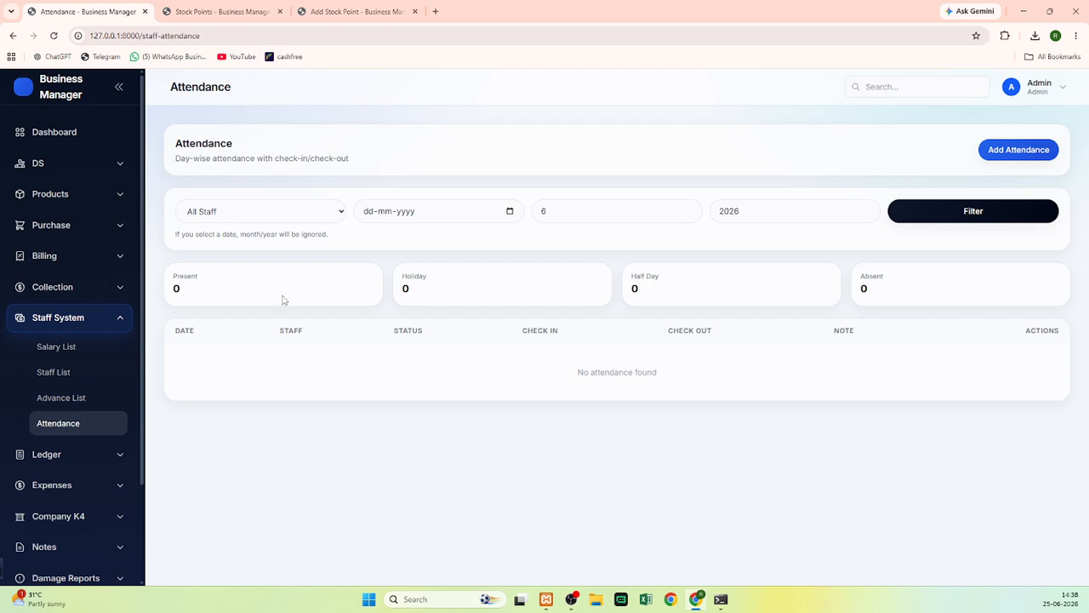
{"action": "left_click", "coordinate": [1014, 154]}
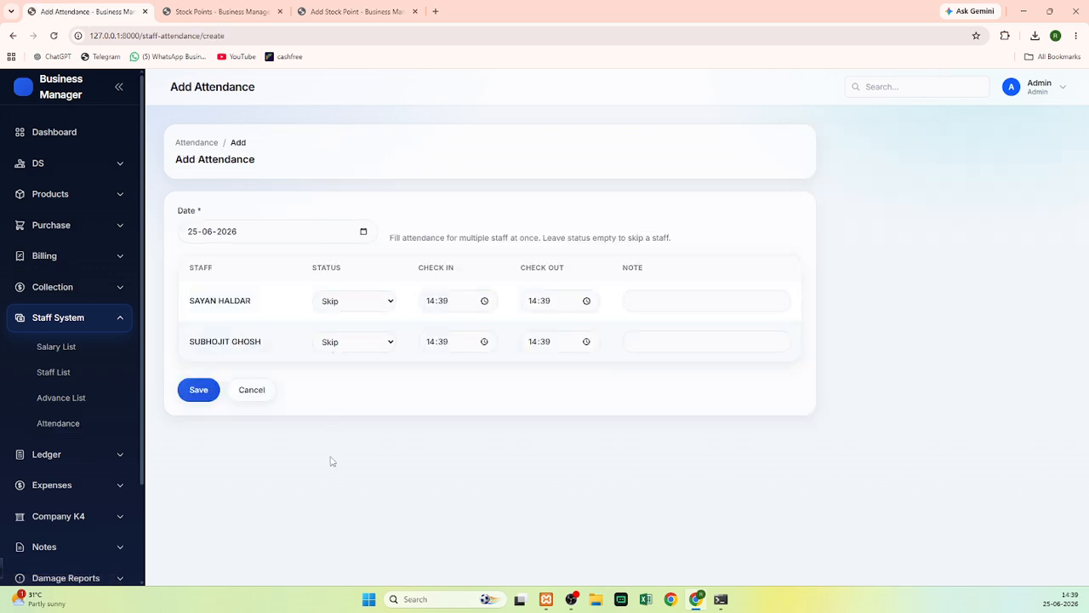
{"action": "left_click", "coordinate": [342, 302]}
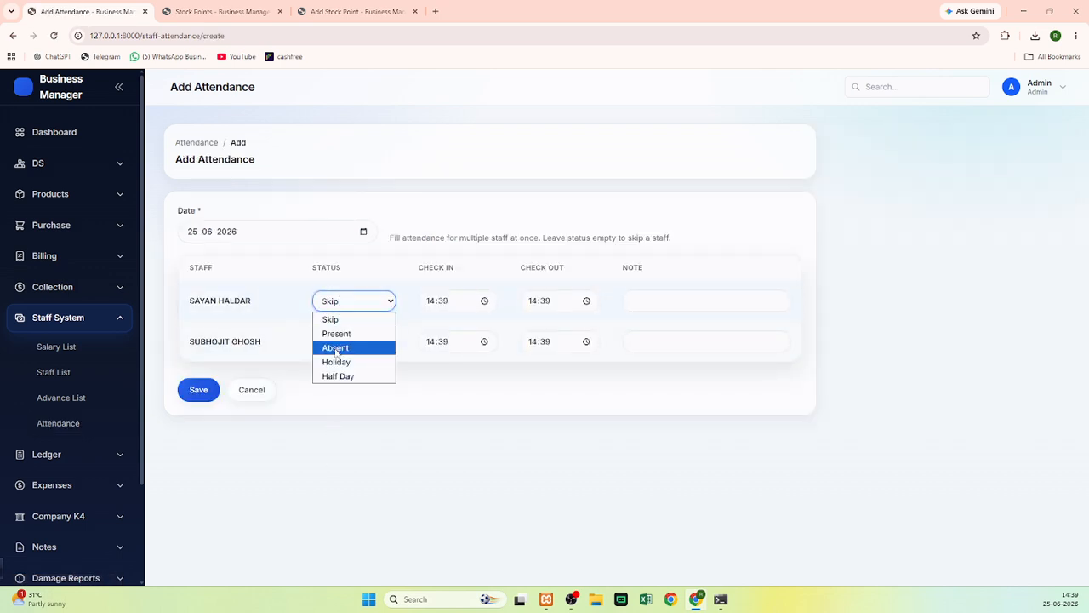
{"action": "left_click", "coordinate": [336, 334]}
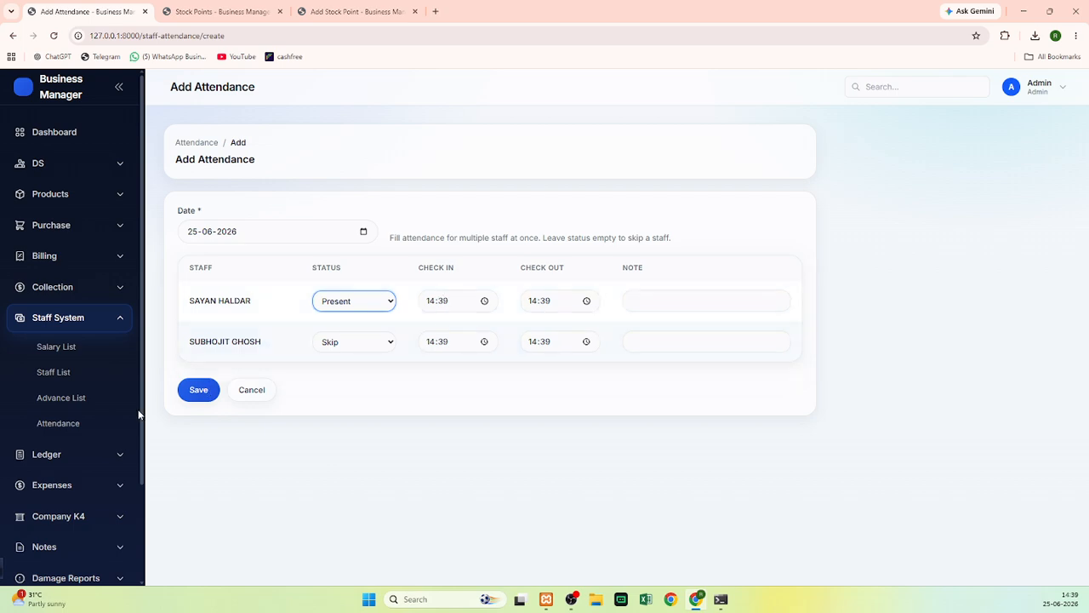
Look over a new ledger entry using the Me To Company type, and view the ledger report
{"action": "left_click", "coordinate": [72, 318]}
{"action": "left_click", "coordinate": [56, 352]}
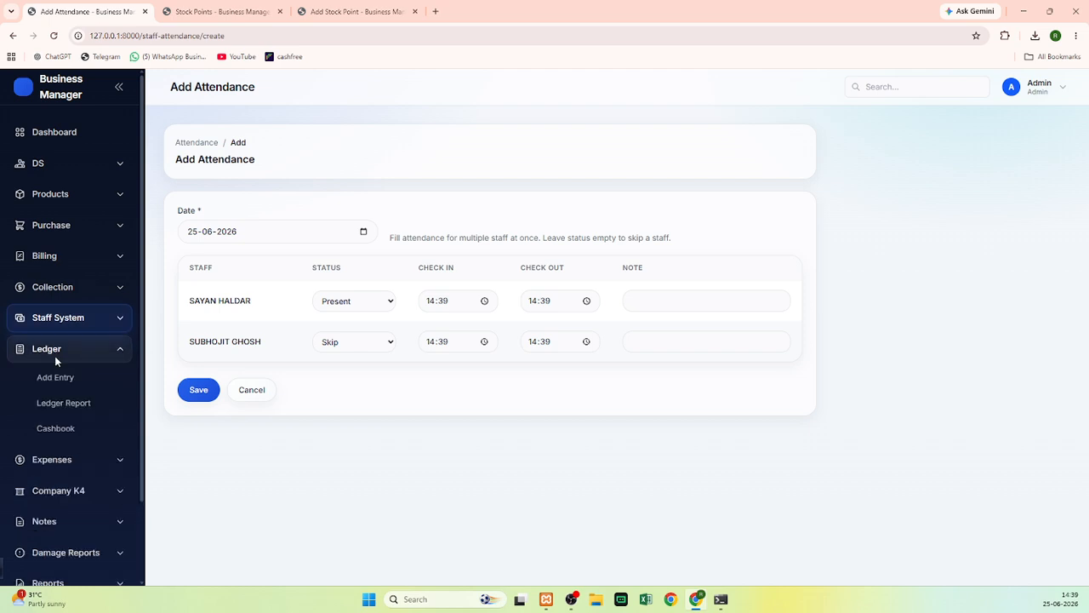
{"action": "left_click", "coordinate": [56, 380]}
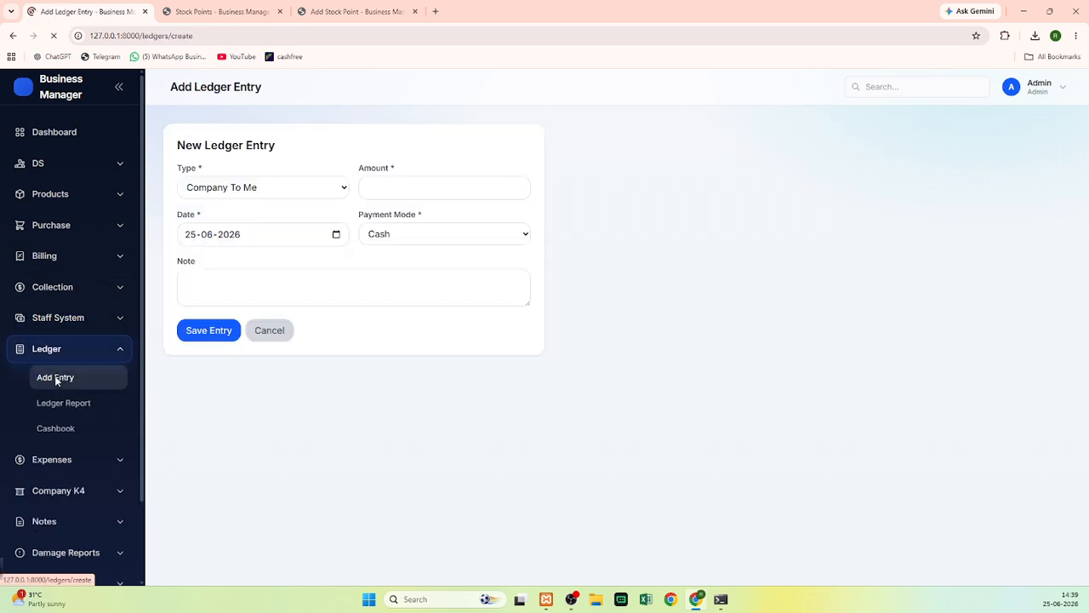
{"action": "left_click", "coordinate": [247, 198]}
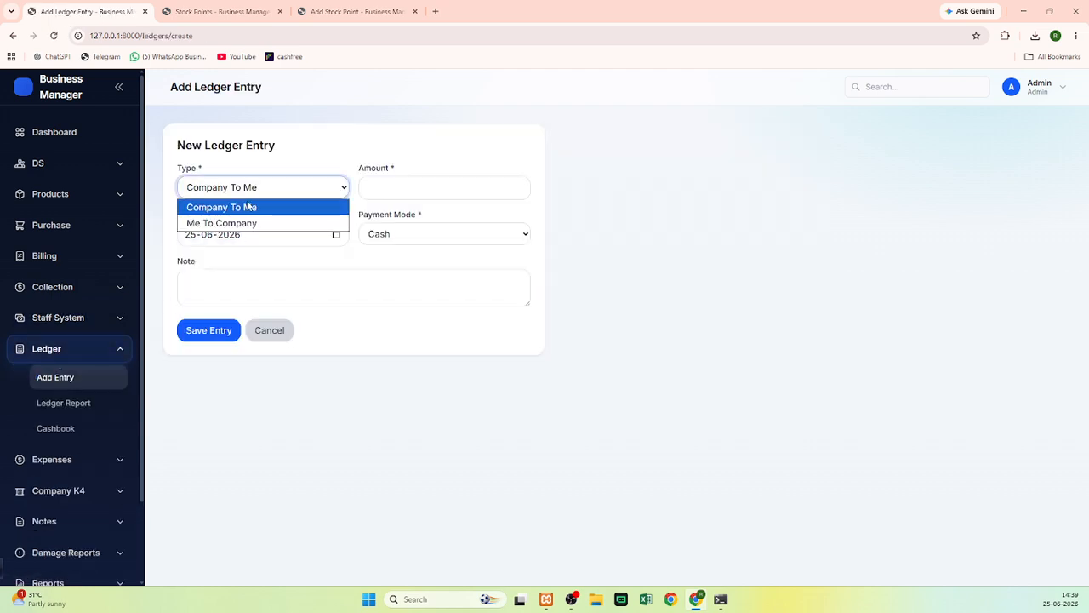
{"action": "left_click", "coordinate": [251, 222]}
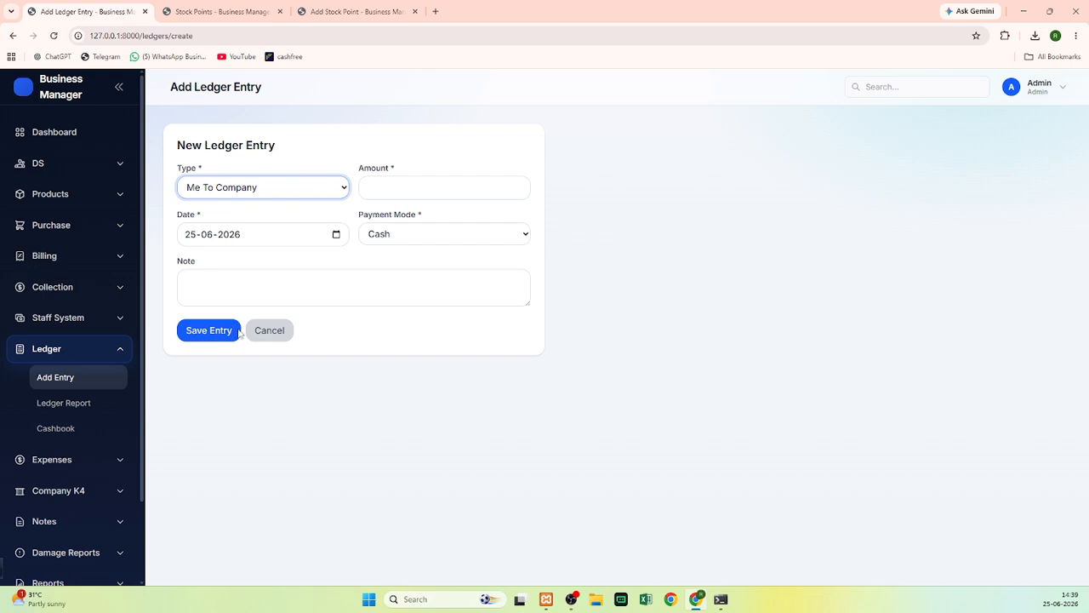
{"action": "left_click", "coordinate": [54, 411]}
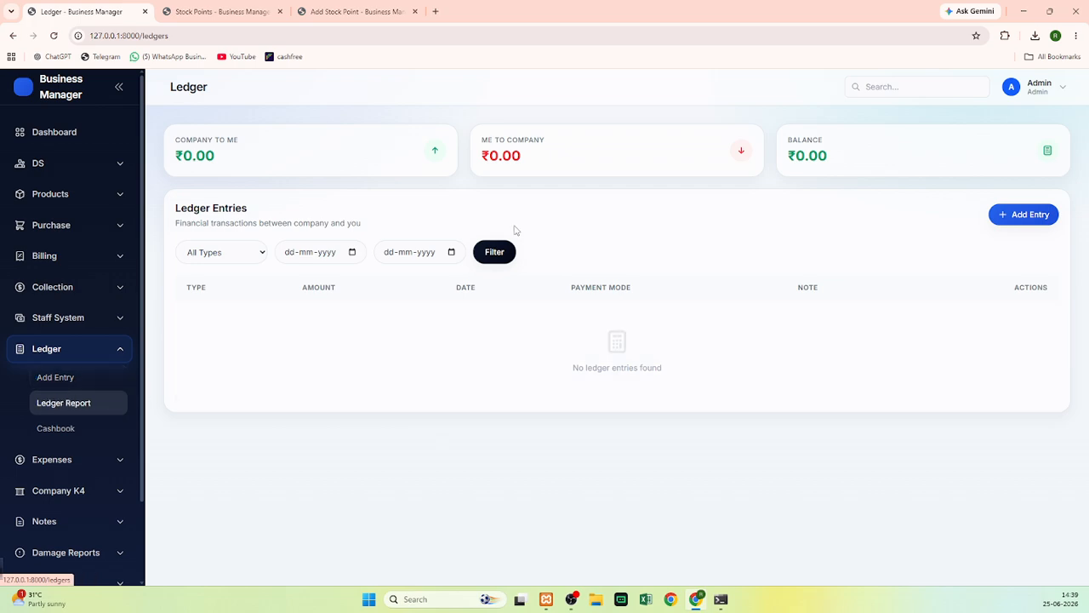
Open the cashbook and examine the pending branch transfer requests and the Transfer Cash form
{"action": "left_click", "coordinate": [65, 431]}
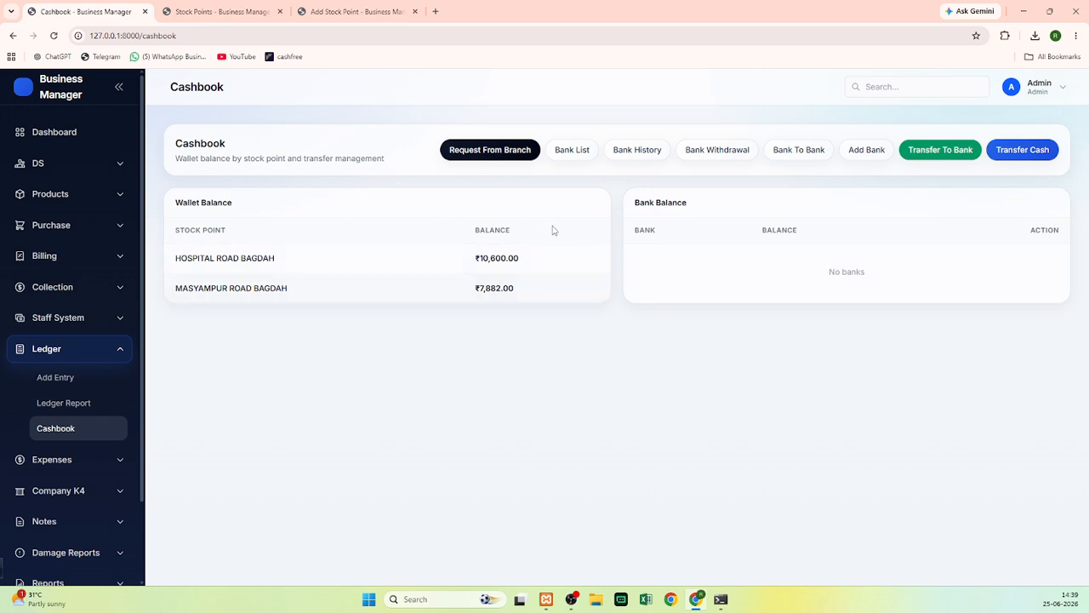
{"action": "left_click", "coordinate": [479, 152]}
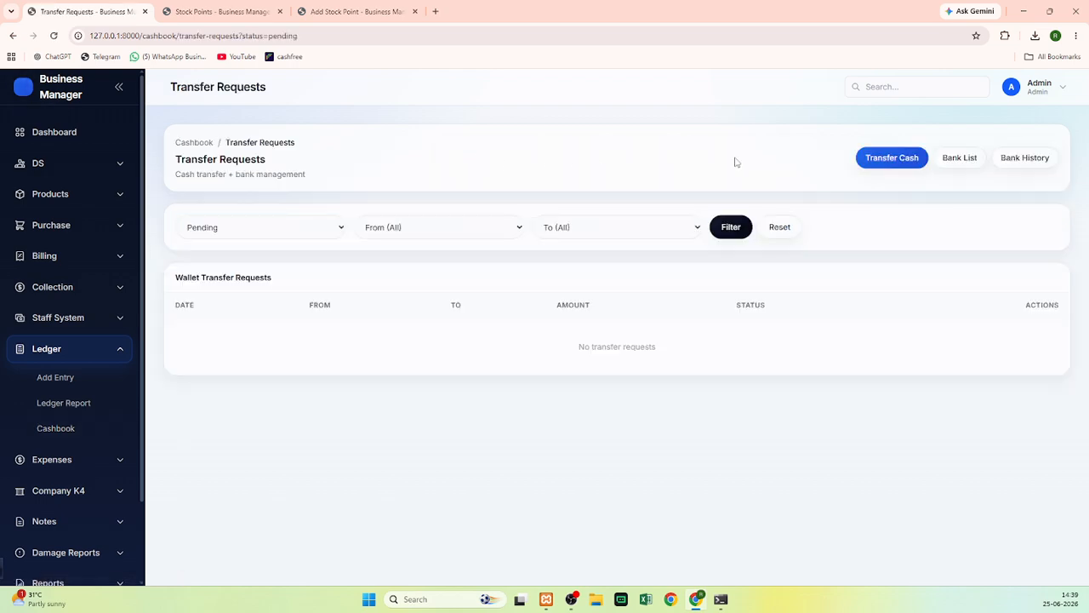
{"action": "left_click", "coordinate": [888, 163]}
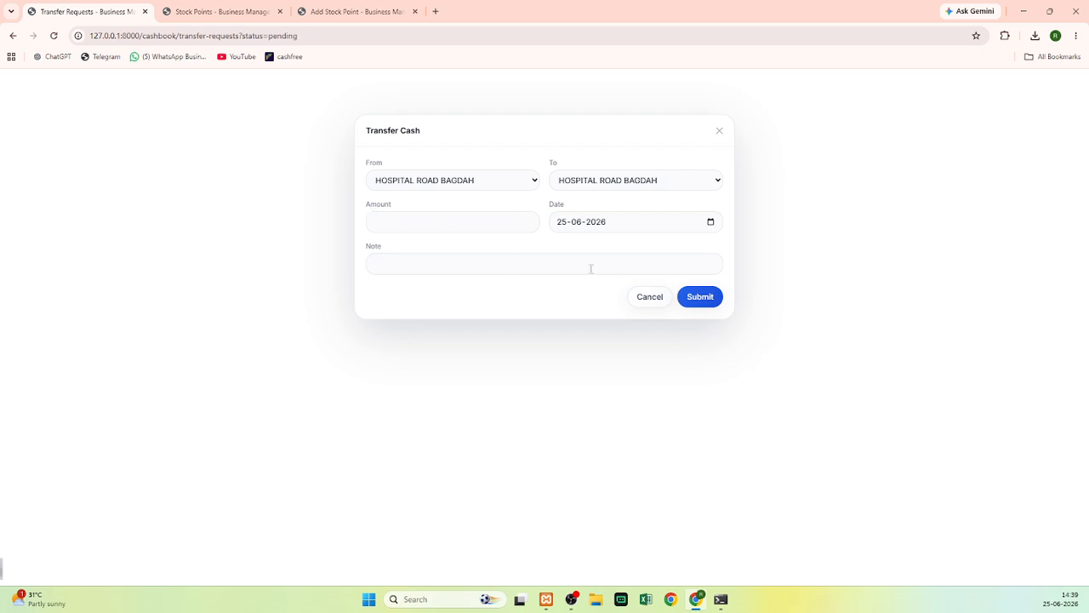
{"action": "left_click", "coordinate": [650, 297]}
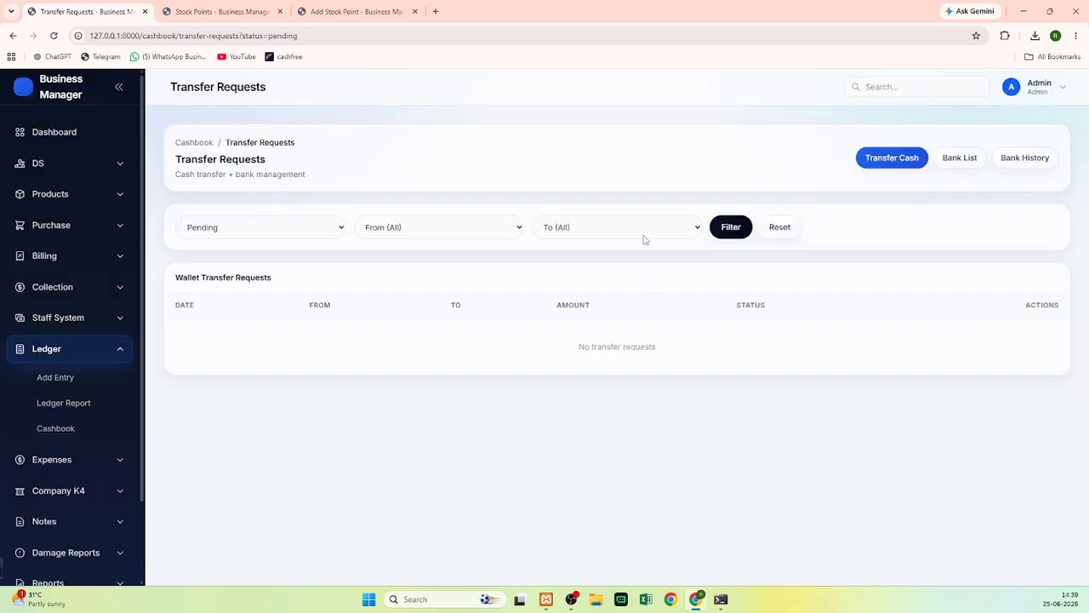
{"action": "left_click", "coordinate": [13, 36]}
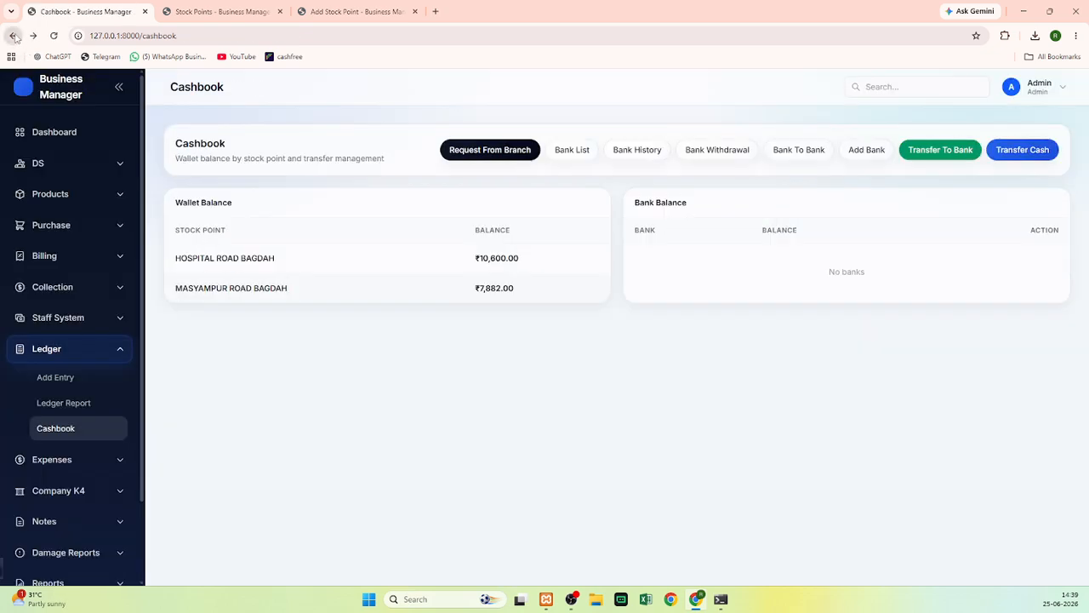
Review the cashbook's bank list with its Add Bank form, and the bank transfer history
{"action": "left_click", "coordinate": [571, 151]}
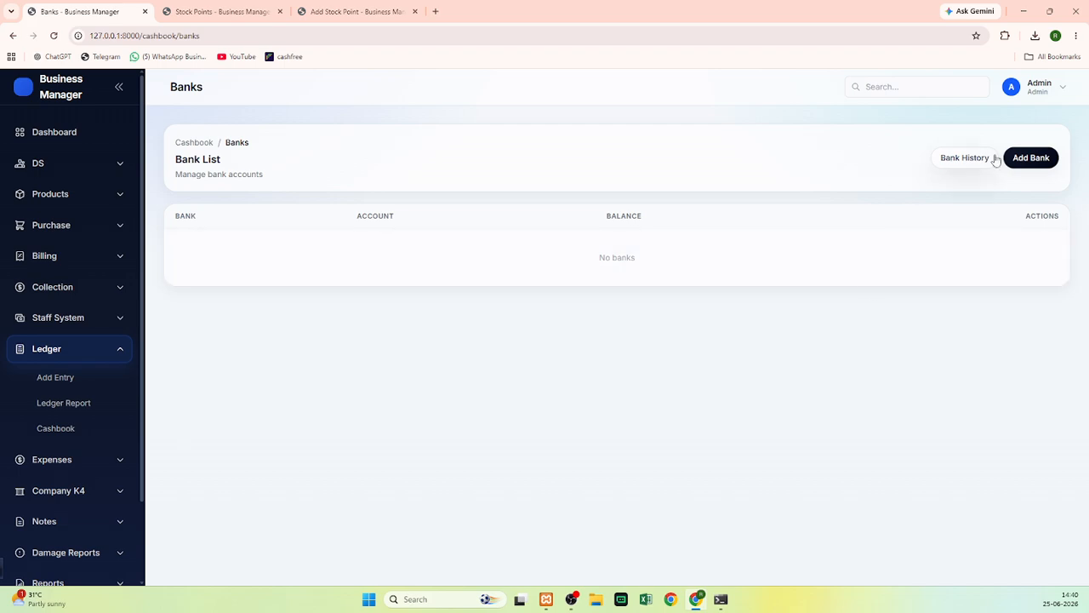
{"action": "left_click", "coordinate": [1038, 161]}
{"action": "left_click", "coordinate": [443, 177]}
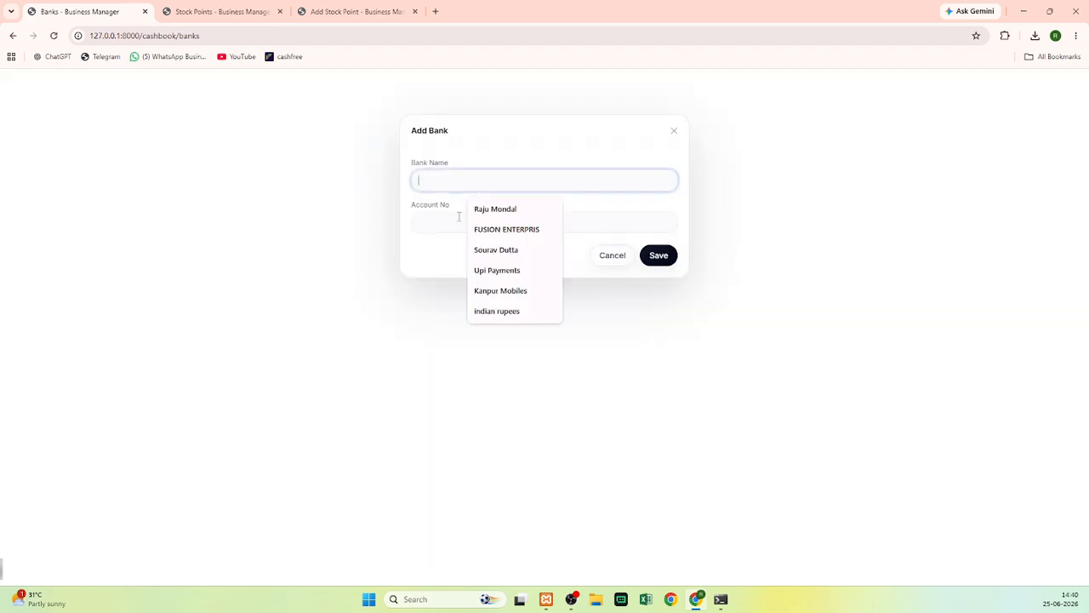
{"action": "left_click", "coordinate": [674, 132]}
{"action": "left_click", "coordinate": [12, 37]}
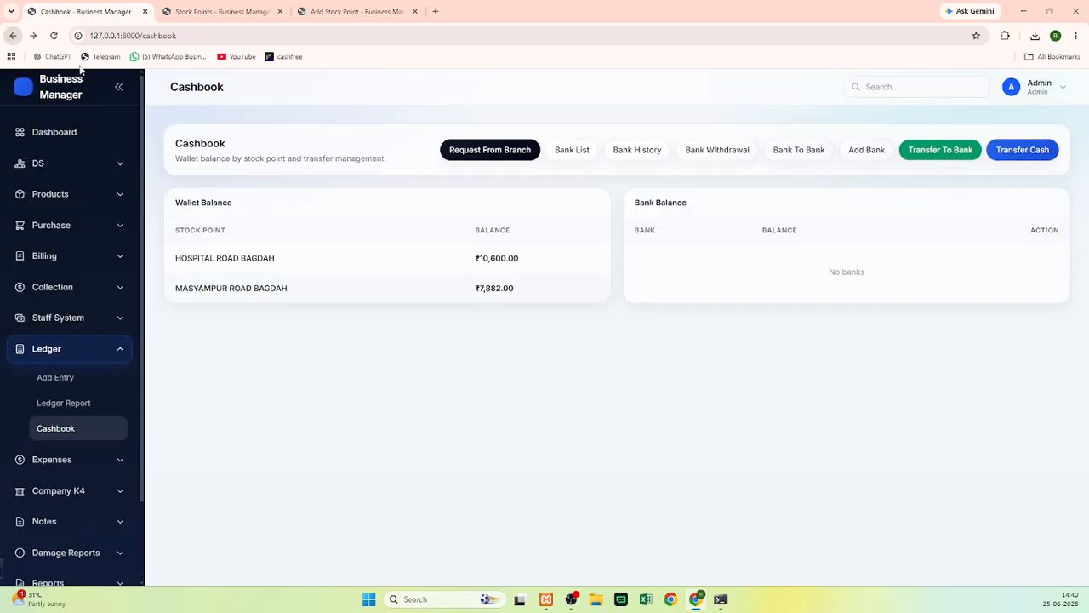
{"action": "left_click", "coordinate": [641, 157]}
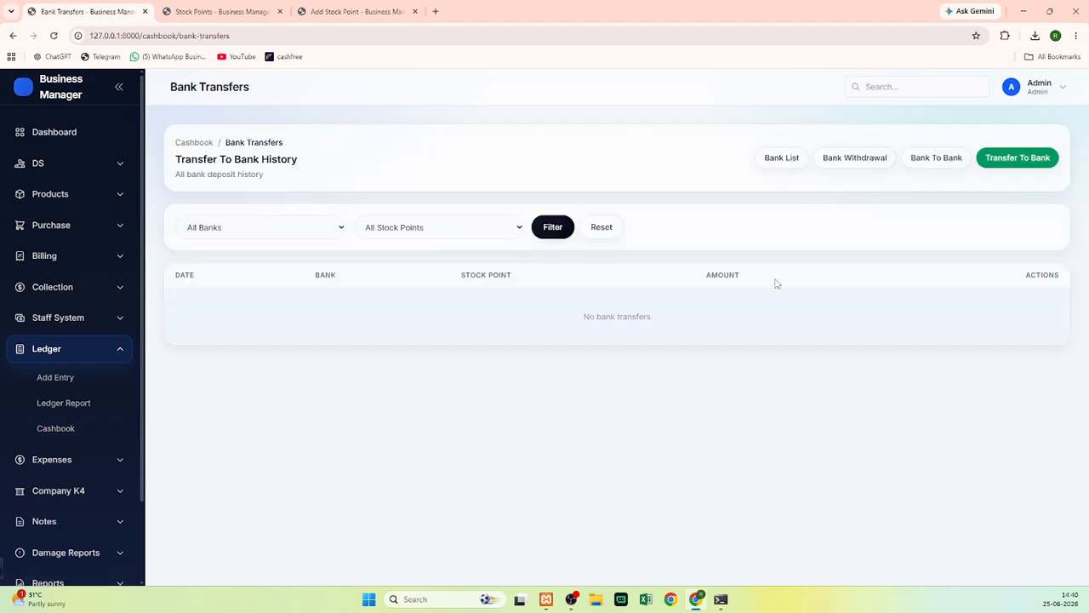
{"action": "left_click", "coordinate": [12, 36]}
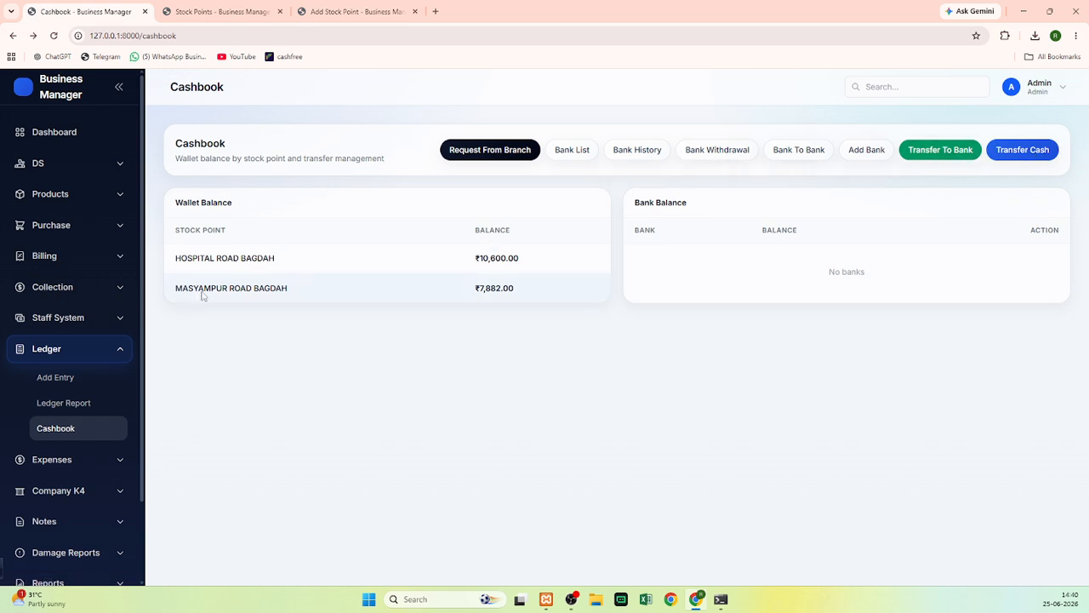
Check the MASYAMPUR ROAD BAGDAH wallet balance and review the options for transferring cash and requesting it from a branch
{"action": "left_click_drag", "start_coordinate": [484, 287], "coordinate": [513, 289]}
{"action": "double_click", "coordinate": [513, 290]}
{"action": "left_click", "coordinate": [1033, 151]}
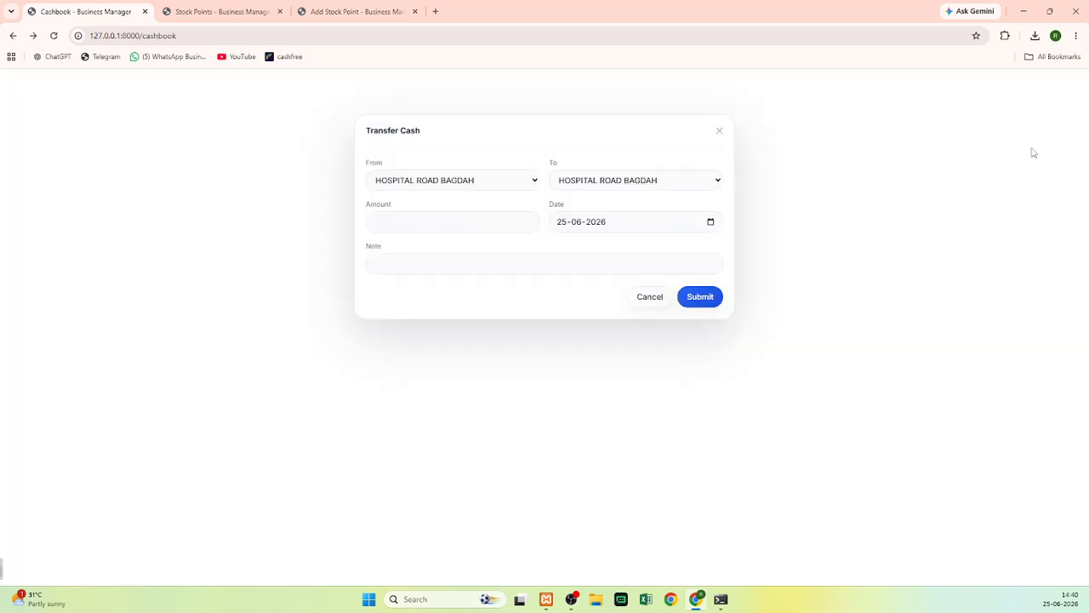
{"action": "left_click", "coordinate": [720, 130]}
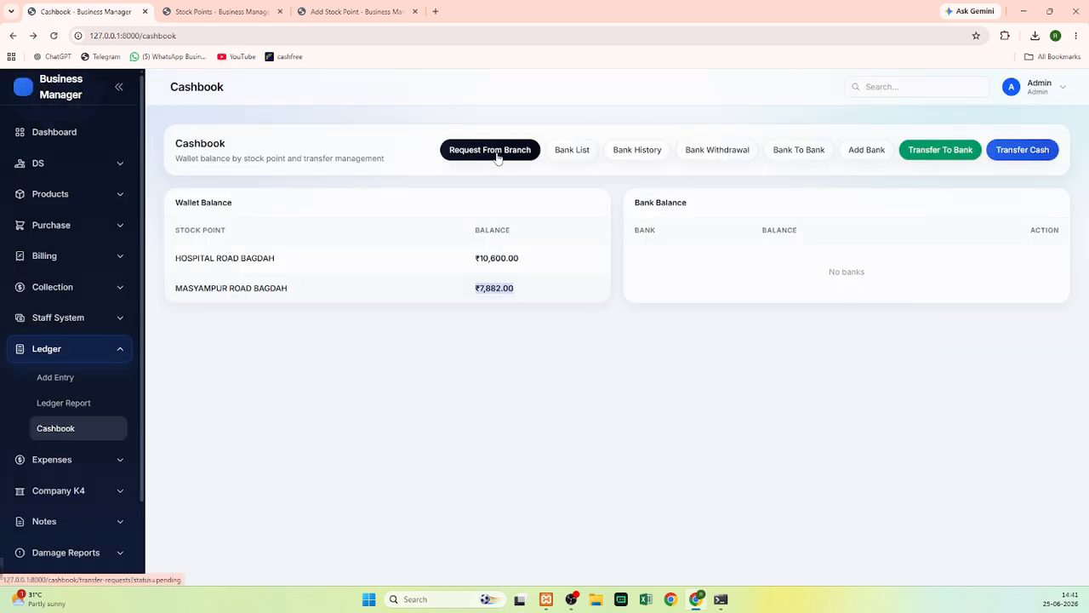
{"action": "left_click", "coordinate": [498, 154]}
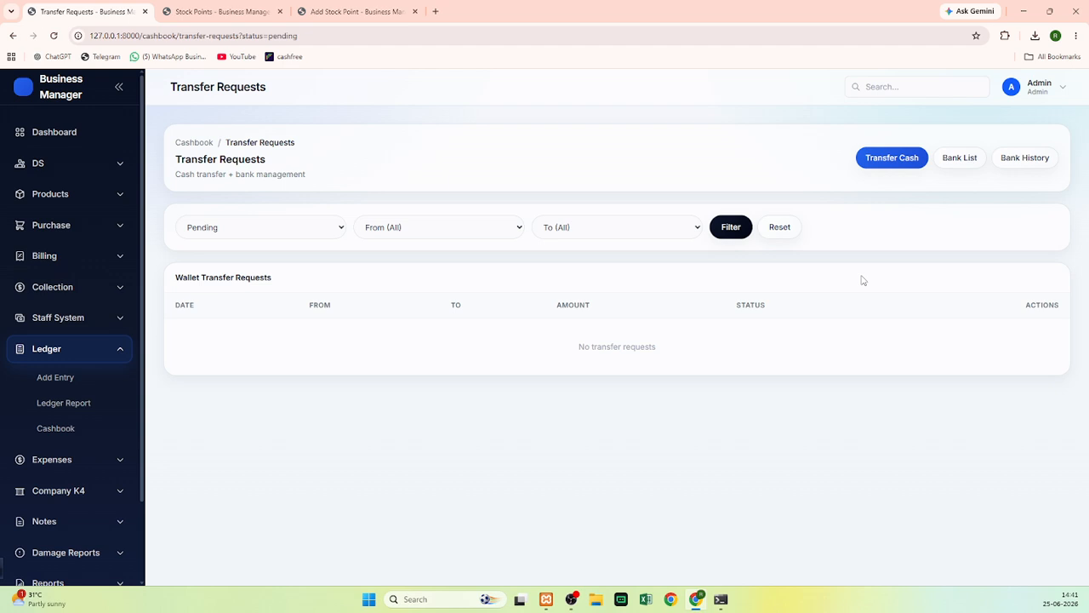
Open a new expense entry and examine its branch and category choices
{"action": "left_click", "coordinate": [81, 352]}
{"action": "left_click", "coordinate": [77, 352]}
{"action": "left_click", "coordinate": [77, 349]}
{"action": "left_click", "coordinate": [69, 379]}
{"action": "left_click", "coordinate": [57, 411]}
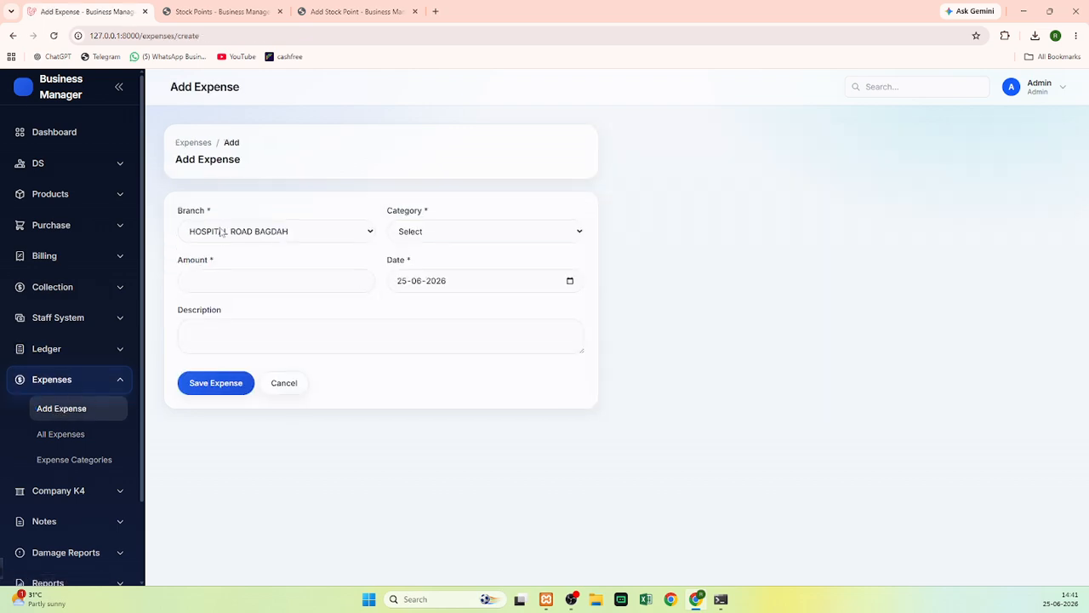
{"action": "left_click", "coordinate": [221, 231]}
{"action": "left_click", "coordinate": [431, 236]}
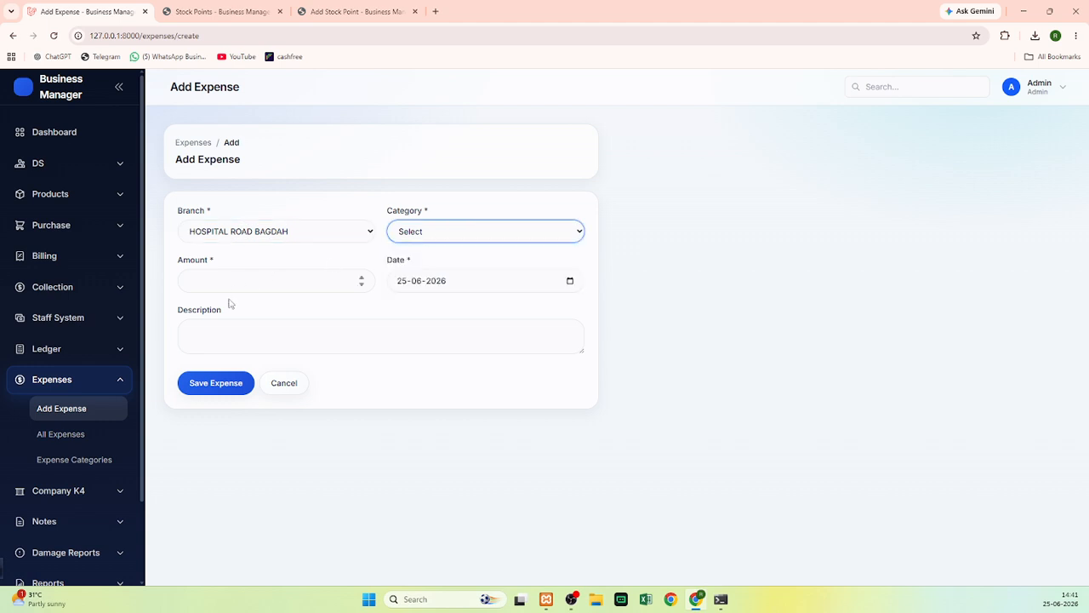
View the list of all expenses and the expense categories
{"action": "left_click", "coordinate": [69, 434]}
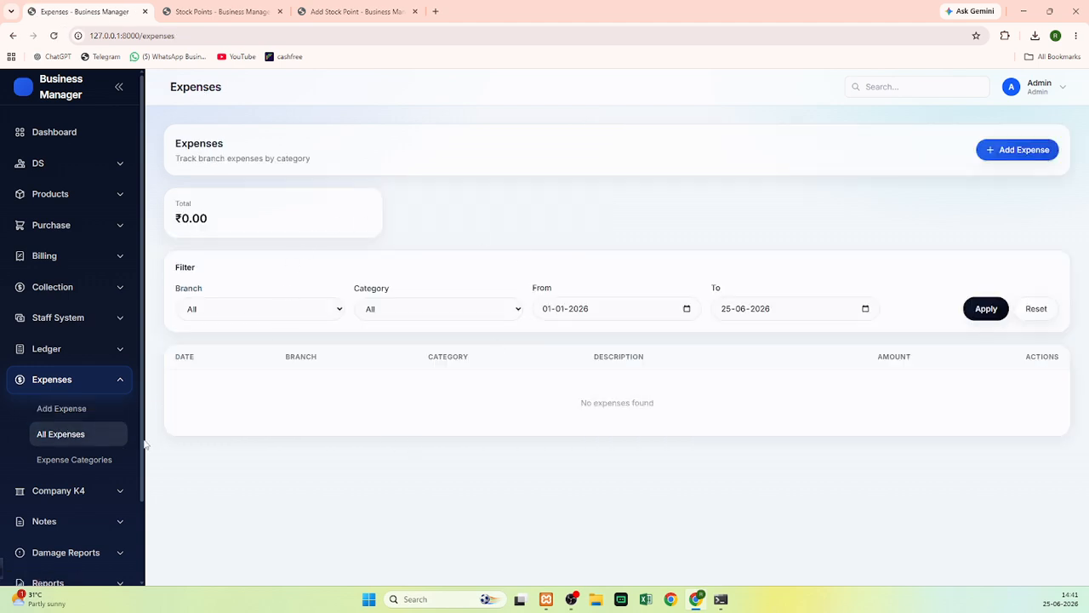
{"action": "left_click", "coordinate": [68, 458]}
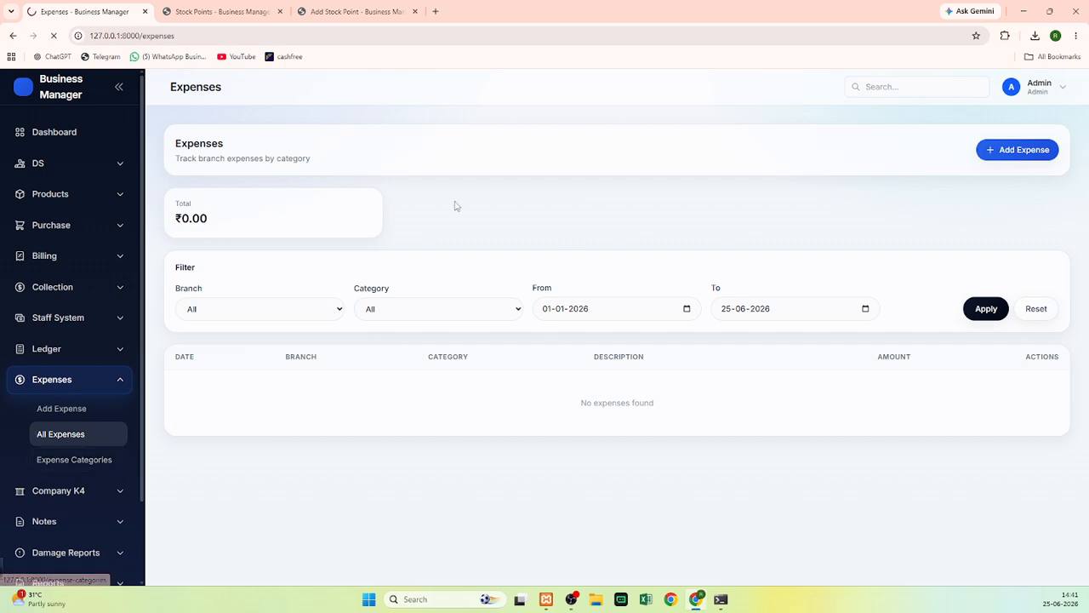
{"action": "left_click", "coordinate": [90, 382]}
Examine the Company K4 entry form and the saved K4 records and reports
{"action": "left_click", "coordinate": [77, 410]}
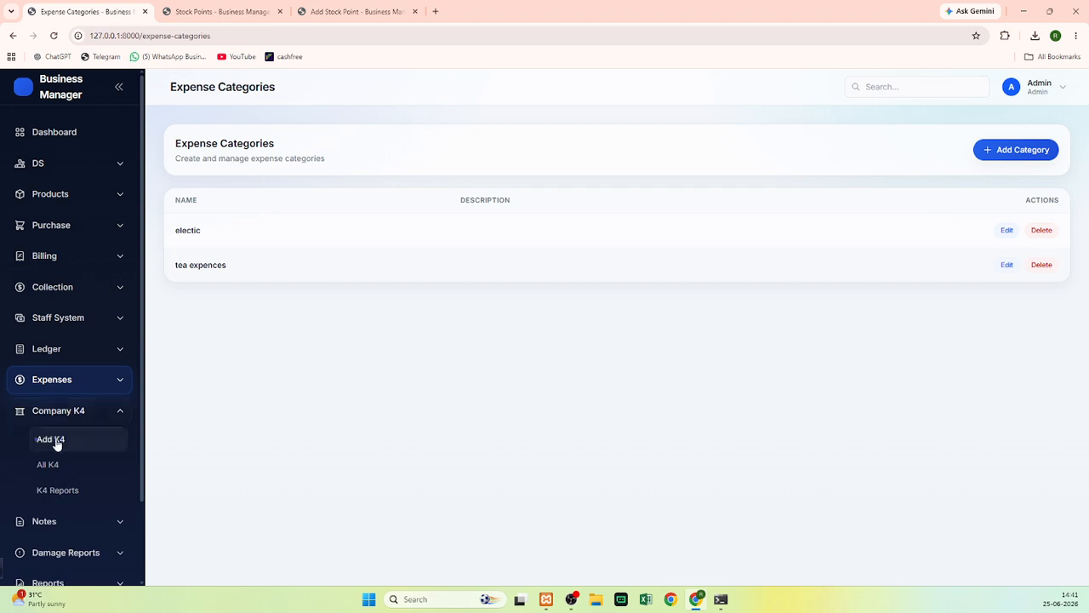
{"action": "left_click", "coordinate": [57, 445]}
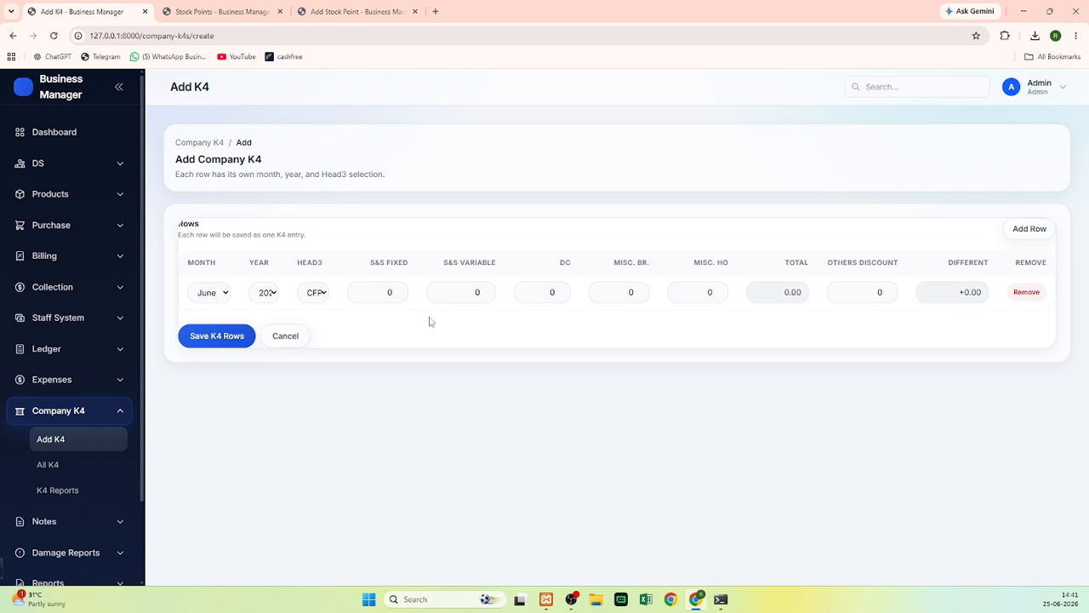
{"action": "left_click", "coordinate": [68, 464]}
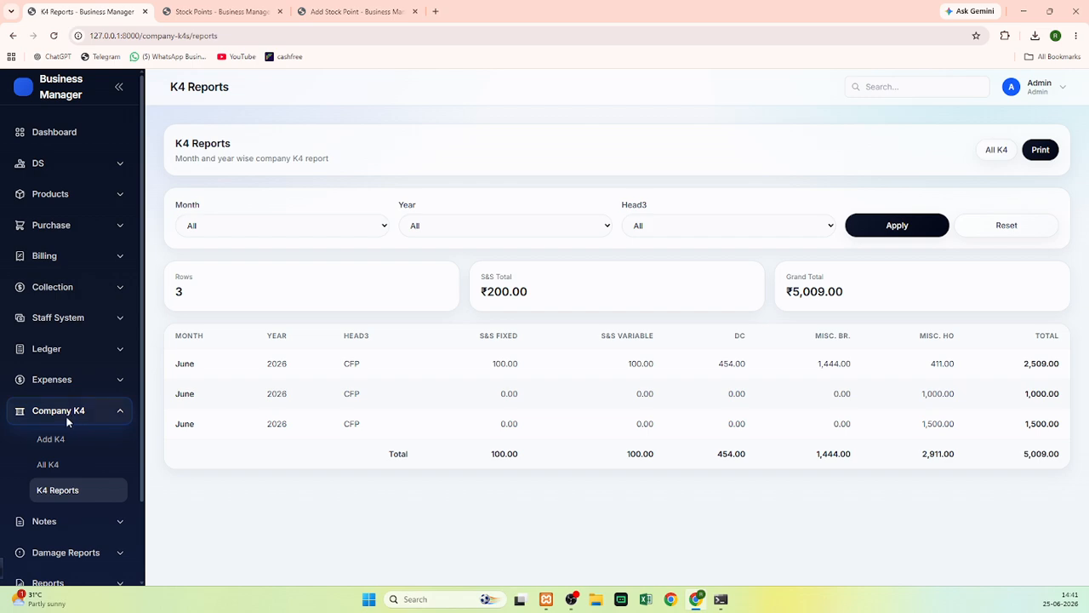
Open a new note entry and examine its status choices
{"action": "left_click", "coordinate": [69, 414]}
{"action": "left_click", "coordinate": [44, 441]}
{"action": "left_click", "coordinate": [51, 475]}
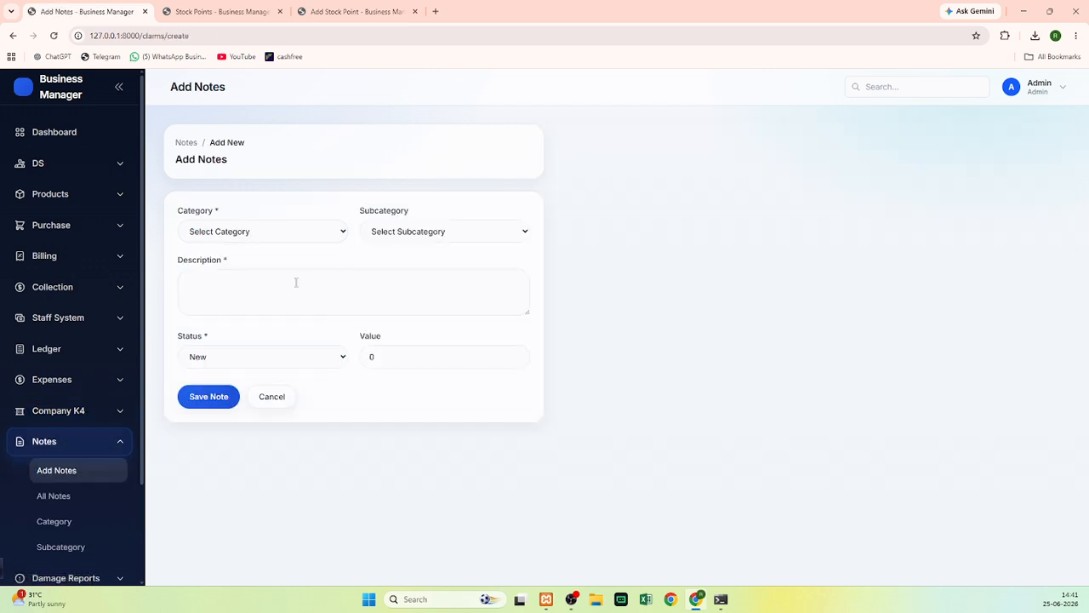
{"action": "left_click", "coordinate": [236, 358]}
{"action": "left_click", "coordinate": [223, 376]}
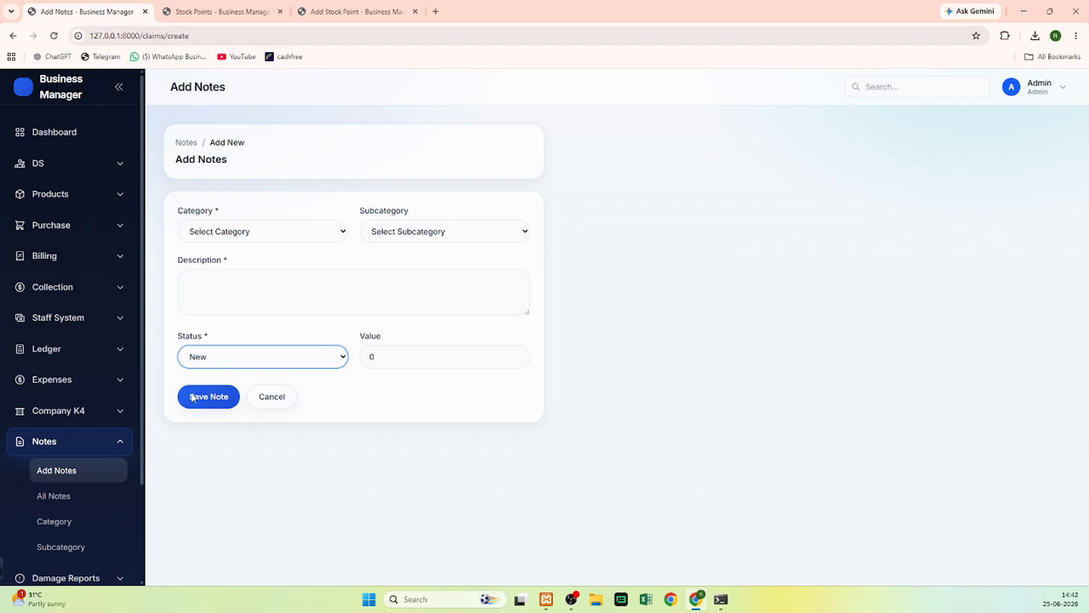
View the list of all notes, the note categories and the note subcategories
{"action": "left_click", "coordinate": [55, 502]}
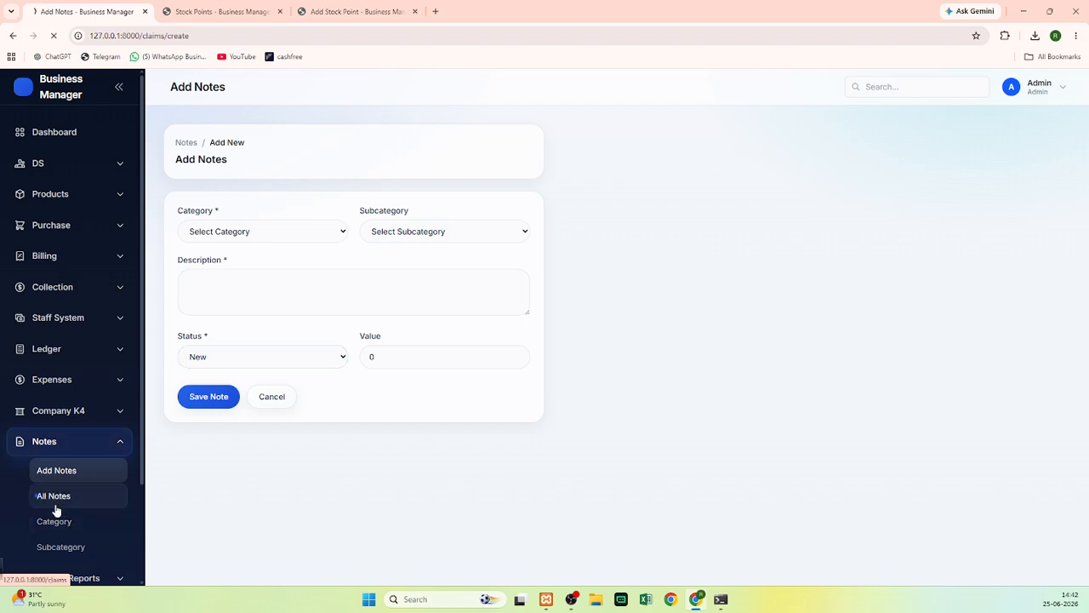
{"action": "left_click", "coordinate": [55, 523]}
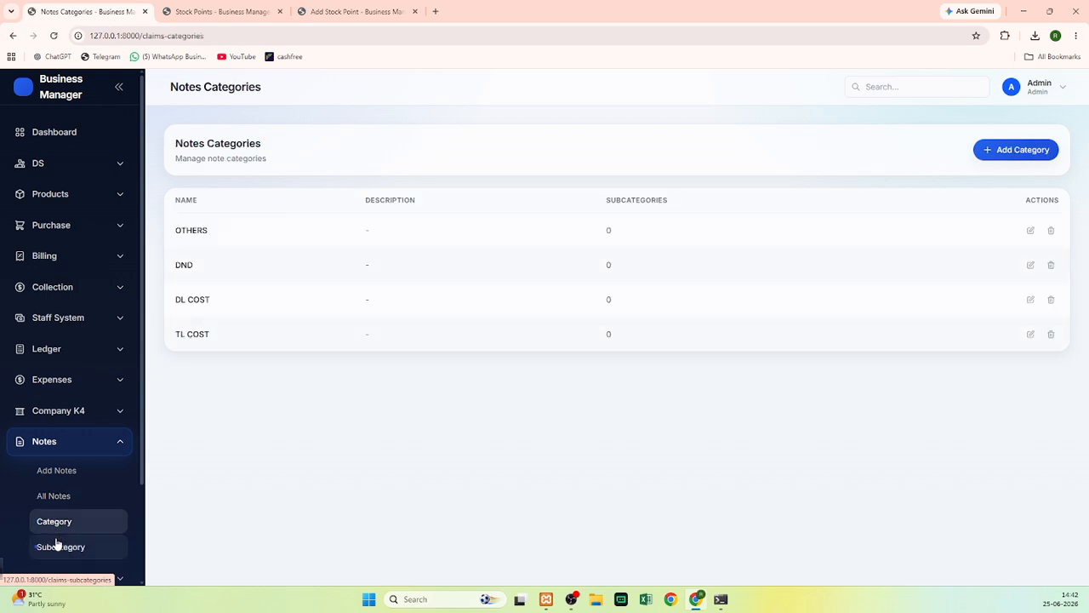
{"action": "left_click", "coordinate": [60, 546]}
{"action": "left_click", "coordinate": [68, 448]}
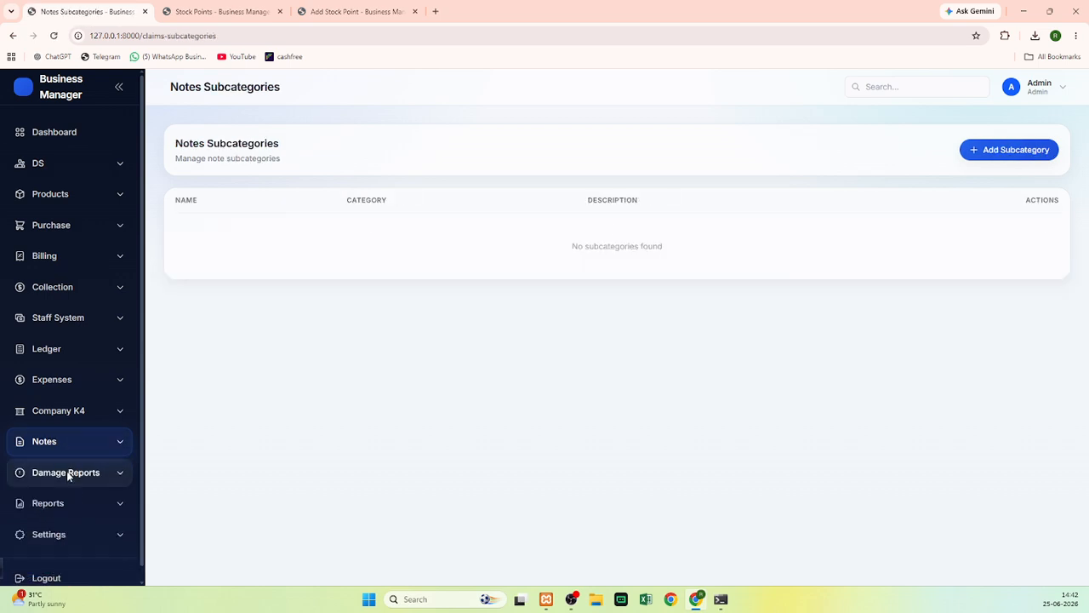
View the damage stock list and the history of damage transfers to the company
{"action": "left_click", "coordinate": [67, 472]}
{"action": "left_click", "coordinate": [63, 504]}
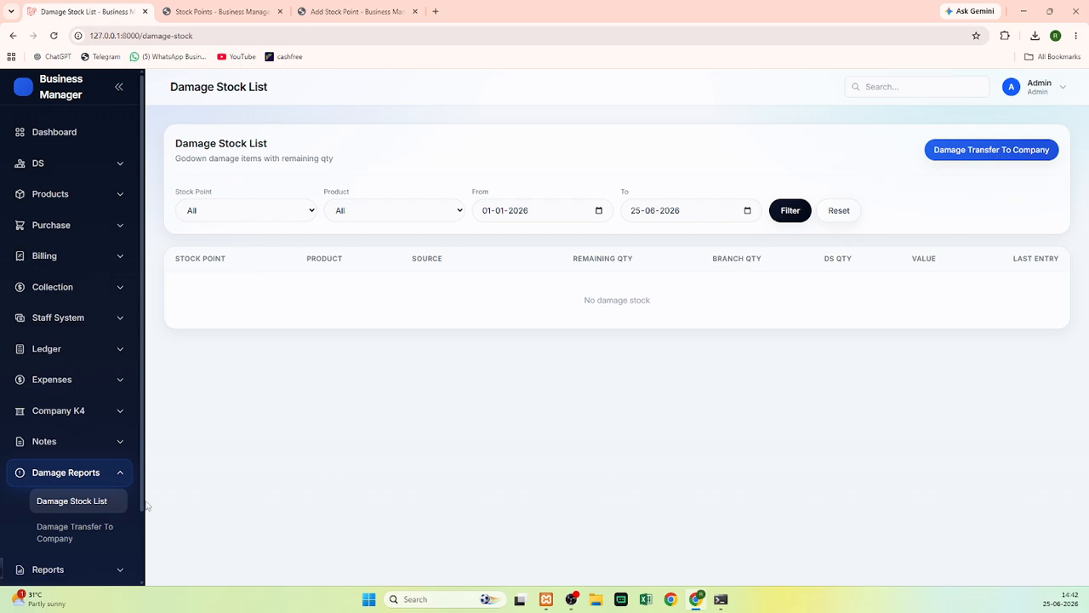
{"action": "left_click", "coordinate": [75, 539]}
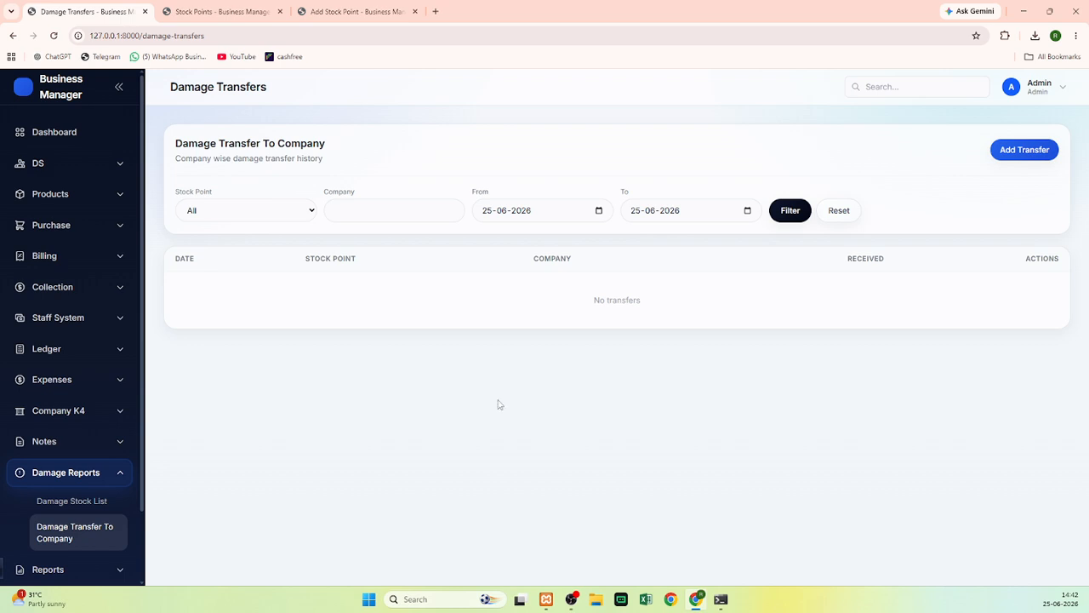
Review the available report types and examine the cashbook report's collection summary and wallet transactions
{"action": "scroll", "coordinate": [102, 498], "scroll_direction": "down", "scroll_amount": 1}
{"action": "left_click", "coordinate": [79, 492]}
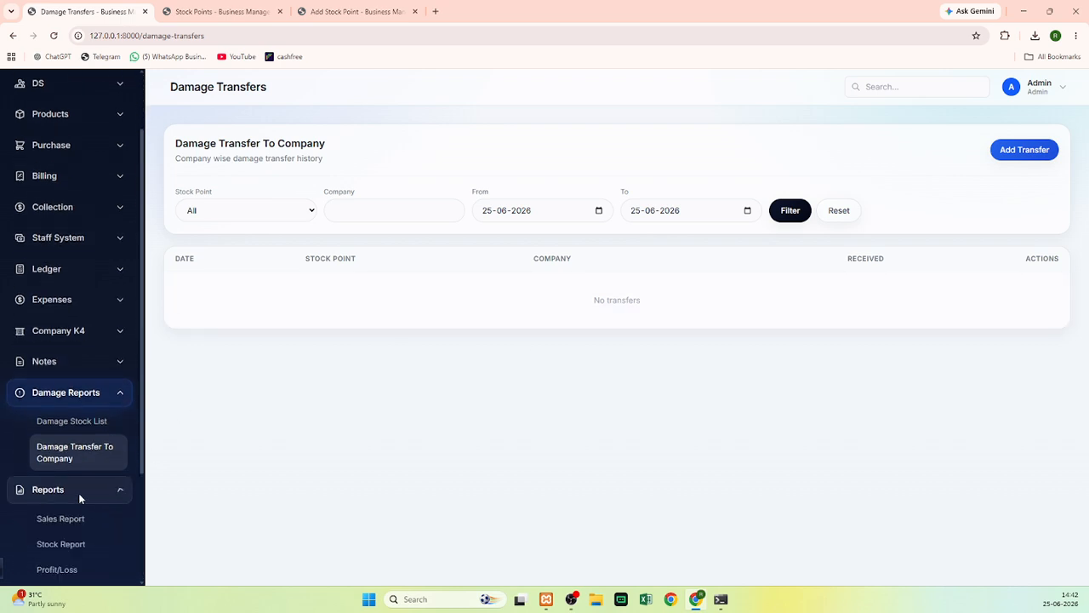
{"action": "scroll", "coordinate": [78, 493], "scroll_direction": "down", "scroll_amount": 2}
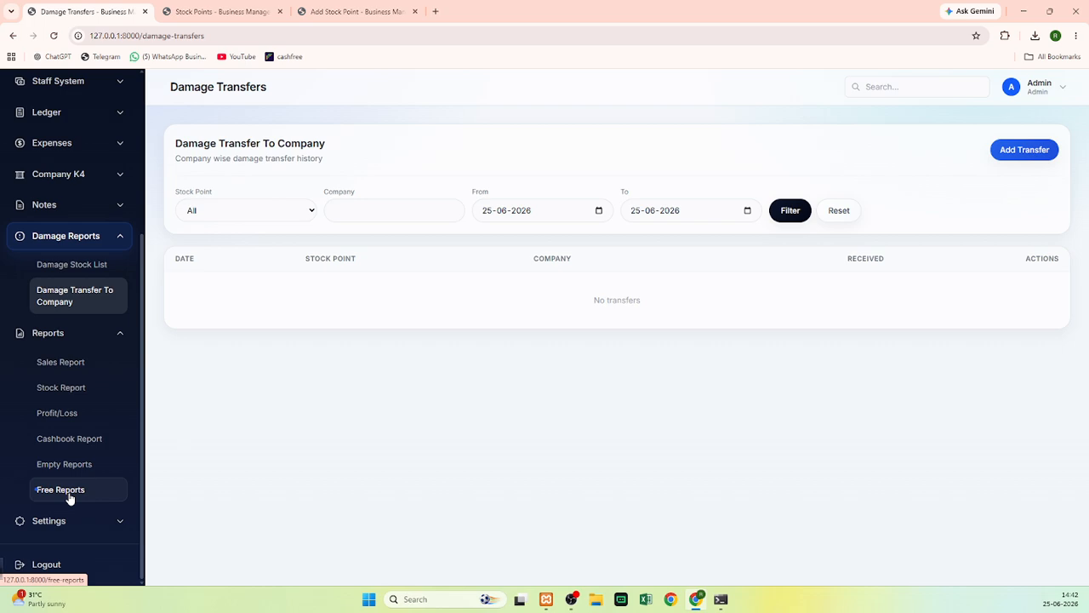
{"action": "left_click", "coordinate": [77, 448]}
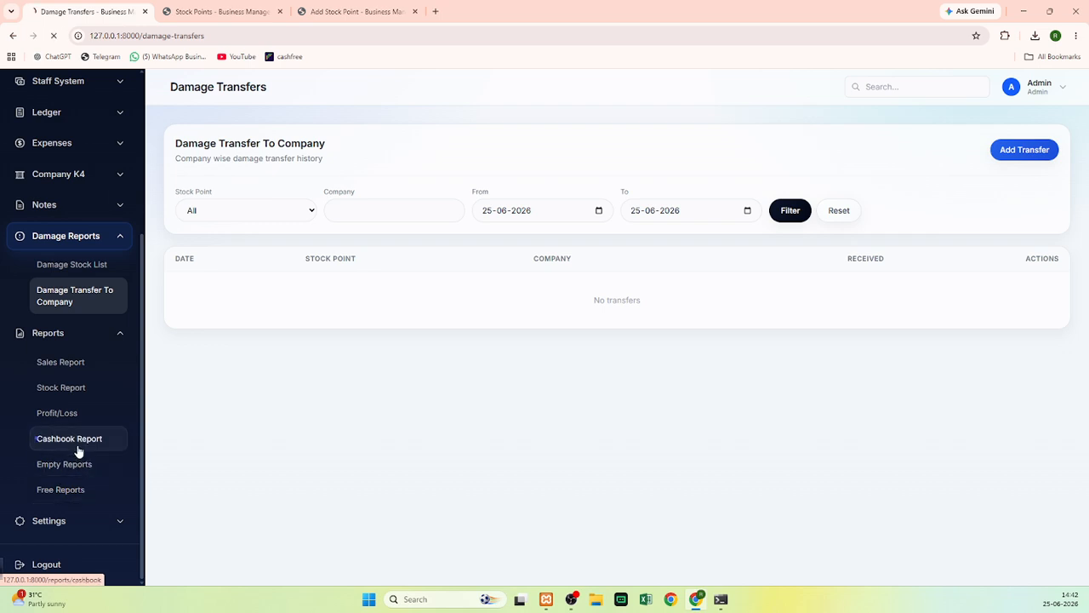
{"action": "scroll", "coordinate": [360, 421], "scroll_direction": "down", "scroll_amount": 3}
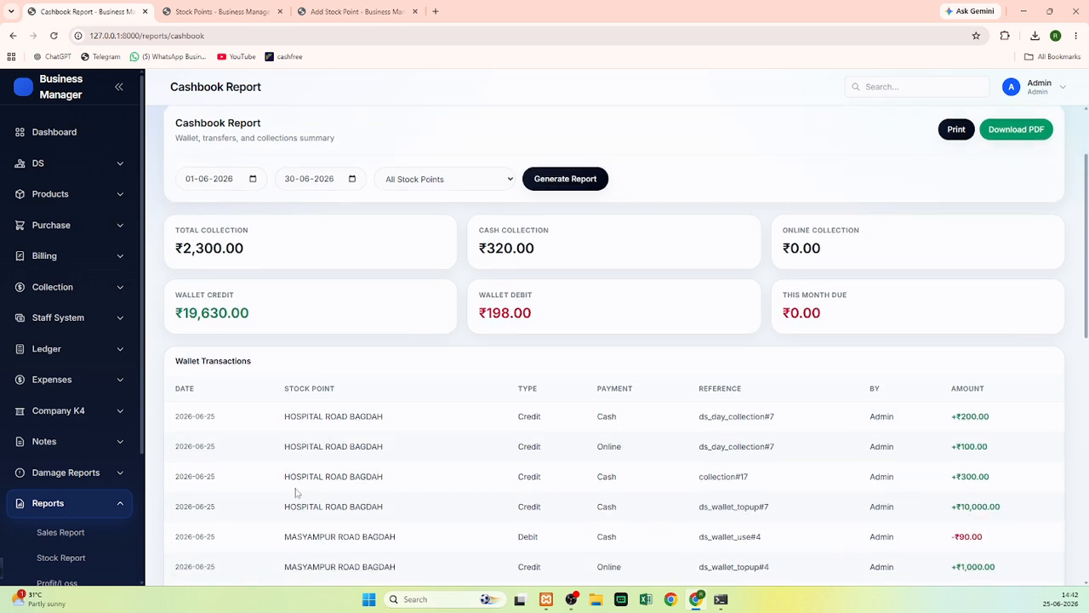
{"action": "scroll", "coordinate": [112, 500], "scroll_direction": "down", "scroll_amount": 2}
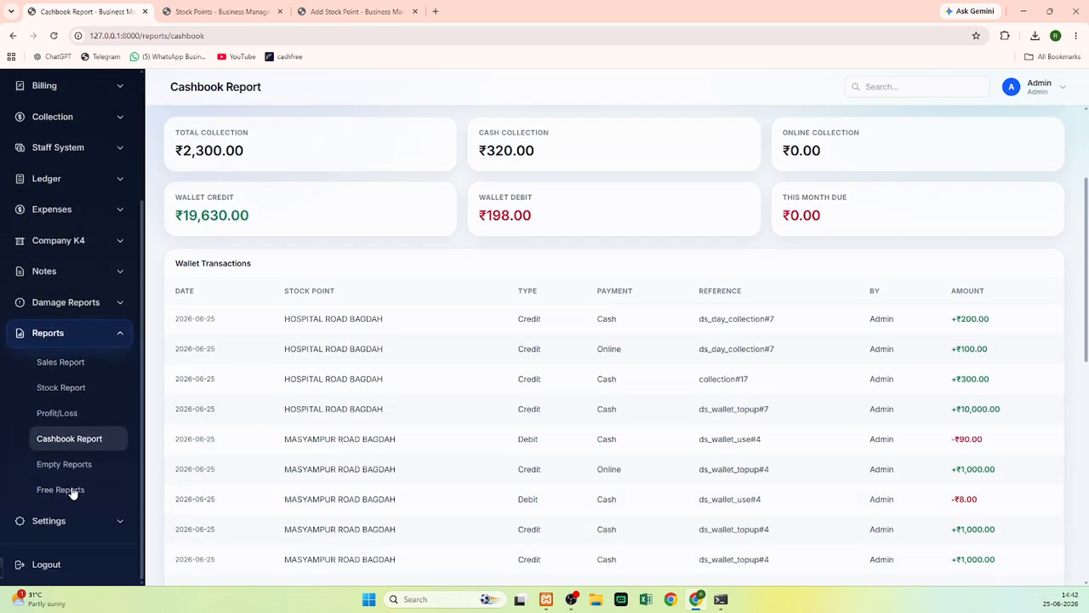
Examine the profit and loss report, including its statement, damage, empty and free ledgers, and category profit
{"action": "left_click", "coordinate": [64, 421]}
{"action": "scroll", "coordinate": [297, 318], "scroll_direction": "down", "scroll_amount": 3}
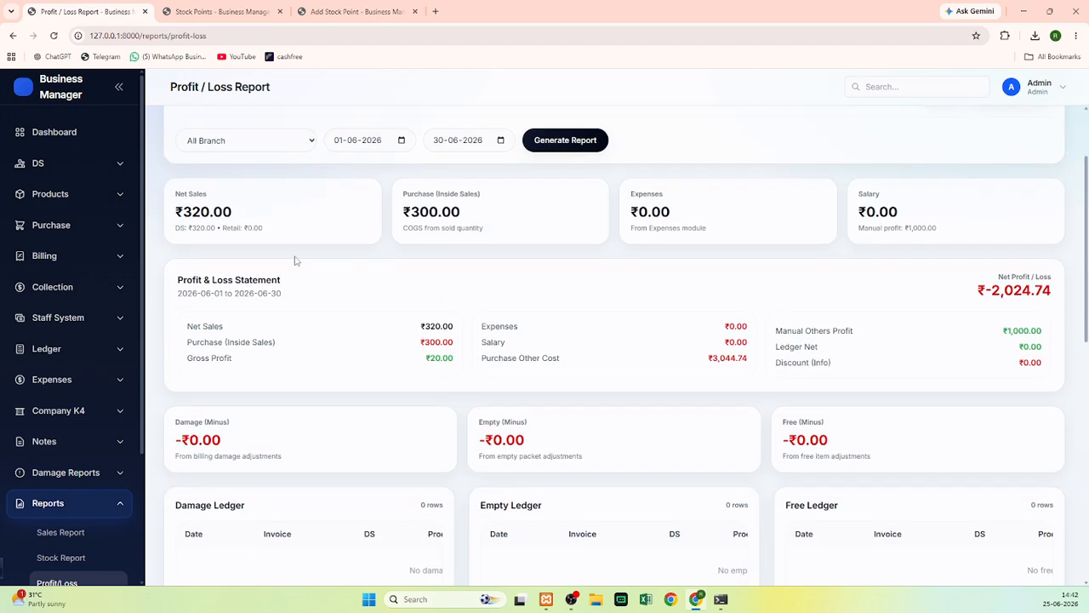
{"action": "scroll", "coordinate": [340, 437], "scroll_direction": "down", "scroll_amount": 4}
{"action": "scroll", "coordinate": [347, 440], "scroll_direction": "up", "scroll_amount": 6}
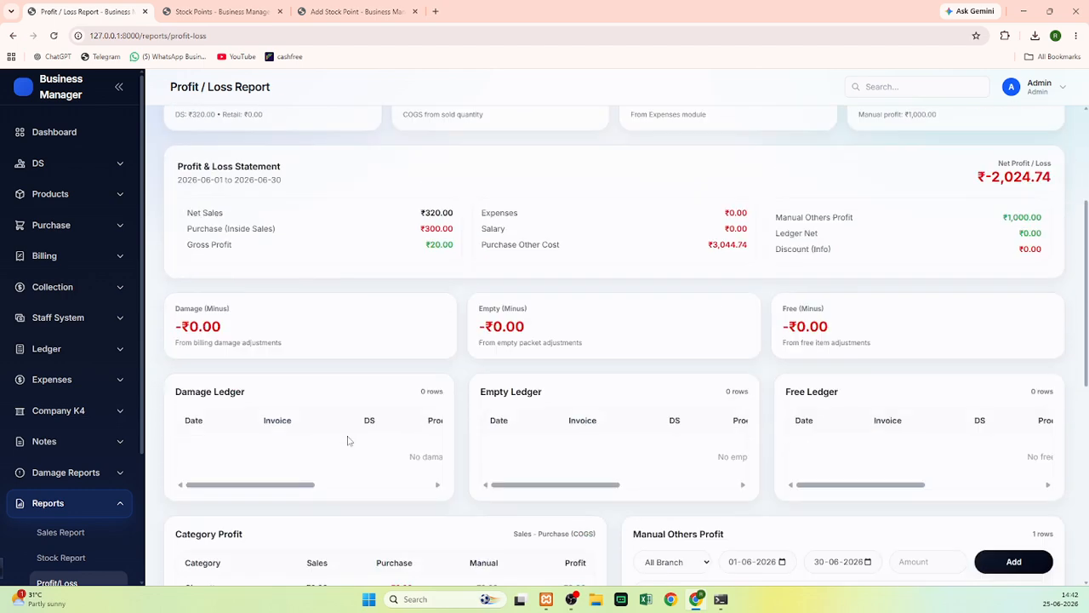
Open the new user form from the user settings and examine its role and stock point choices
{"action": "scroll", "coordinate": [94, 430], "scroll_direction": "down", "scroll_amount": 3}
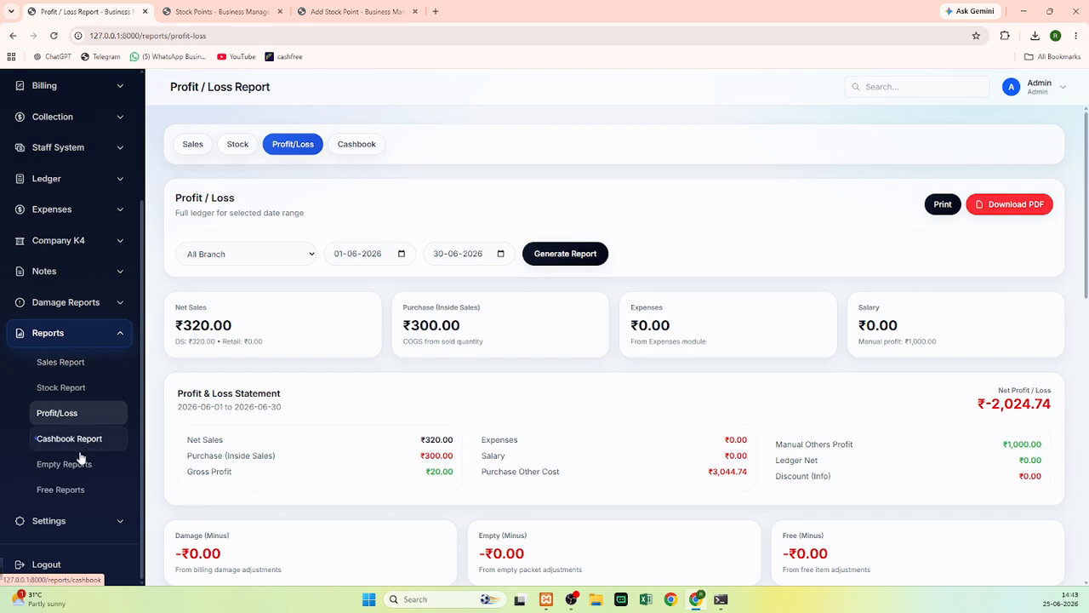
{"action": "left_click", "coordinate": [58, 522]}
{"action": "scroll", "coordinate": [74, 503], "scroll_direction": "down", "scroll_amount": 2}
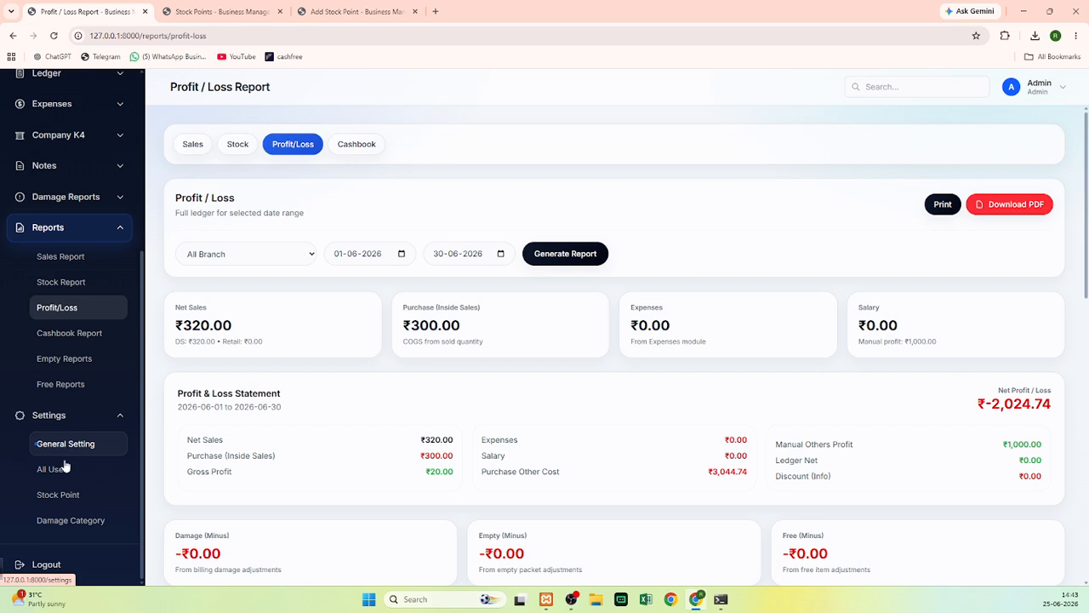
{"action": "left_click", "coordinate": [53, 469]}
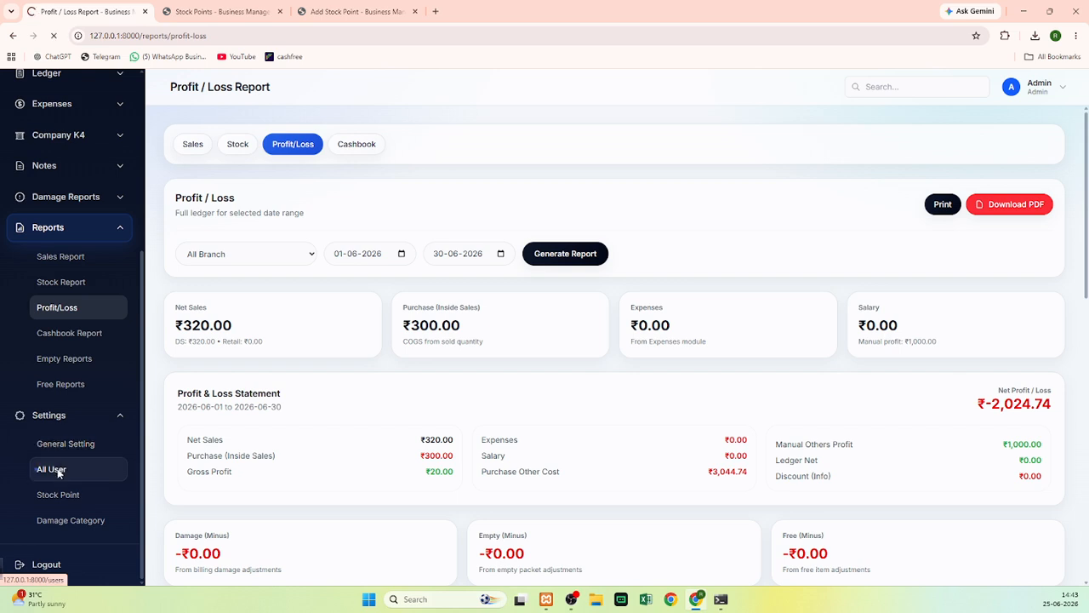
{"action": "left_click", "coordinate": [1008, 150]}
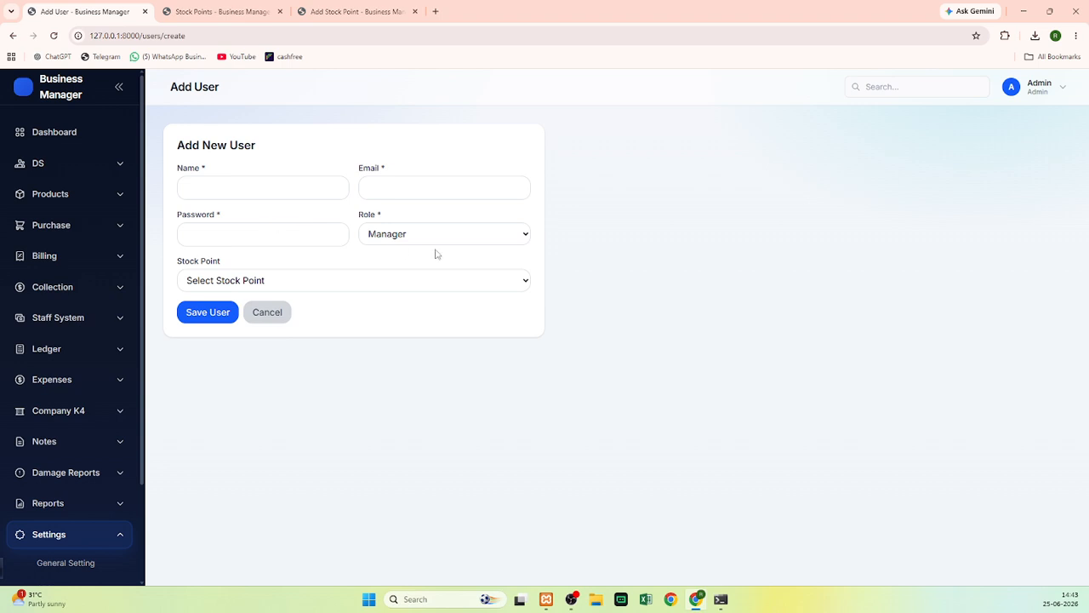
{"action": "left_click", "coordinate": [405, 240]}
{"action": "left_click", "coordinate": [405, 240]}
{"action": "left_click", "coordinate": [288, 281]}
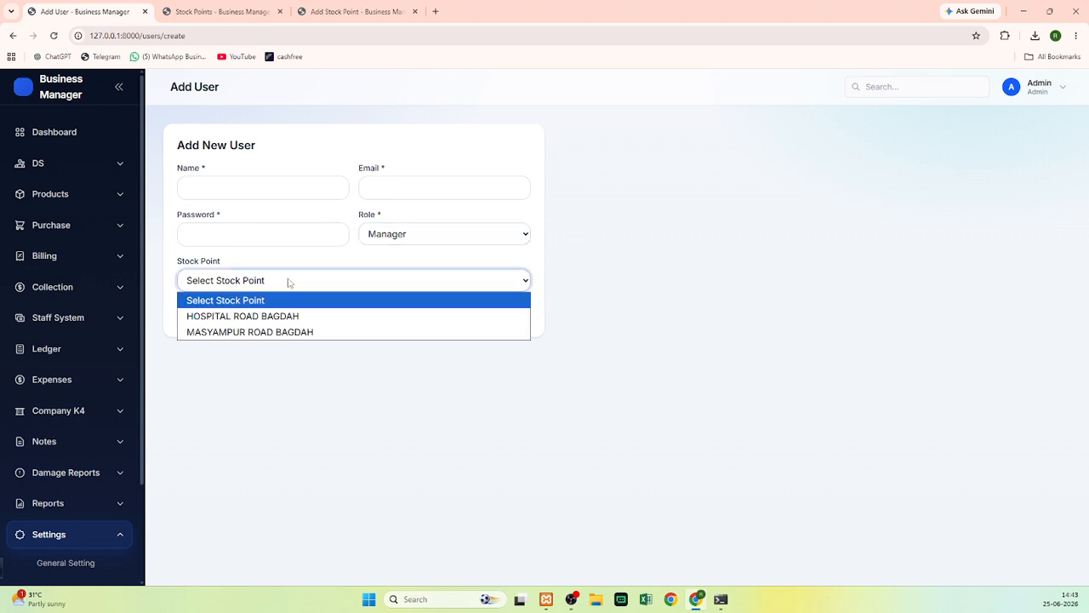
{"action": "left_click", "coordinate": [273, 293]}
{"action": "scroll", "coordinate": [71, 431], "scroll_direction": "down", "scroll_amount": 2}
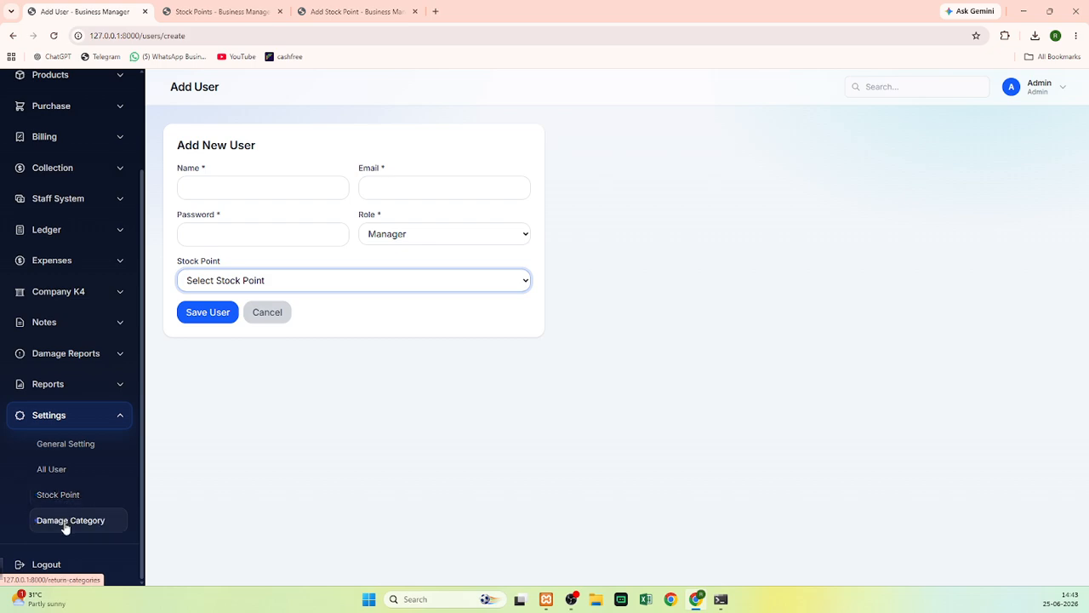
{"action": "scroll", "coordinate": [65, 276], "scroll_direction": "up", "scroll_amount": 3}
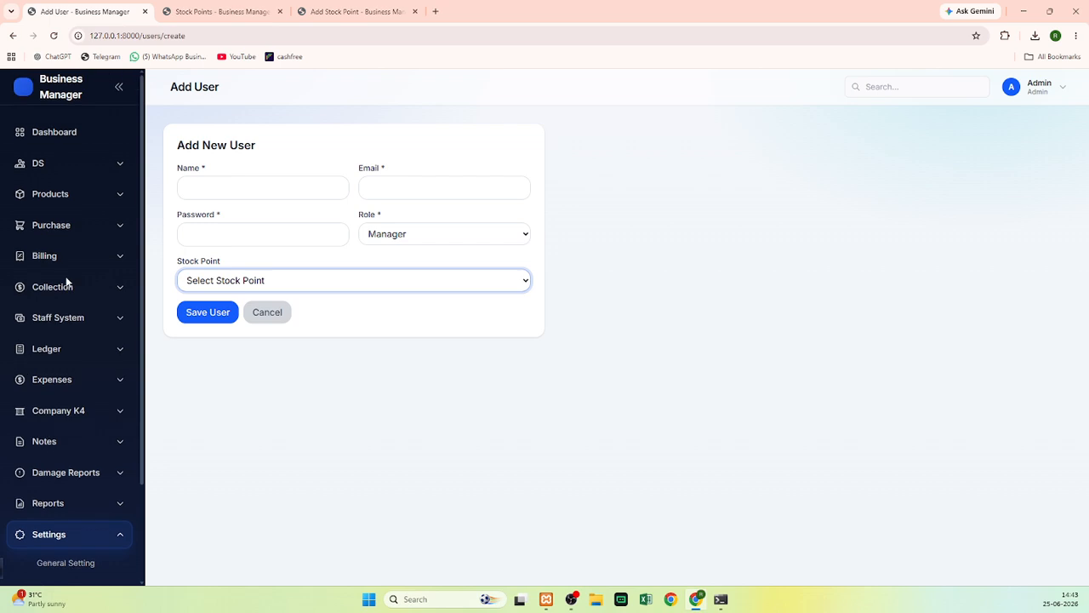